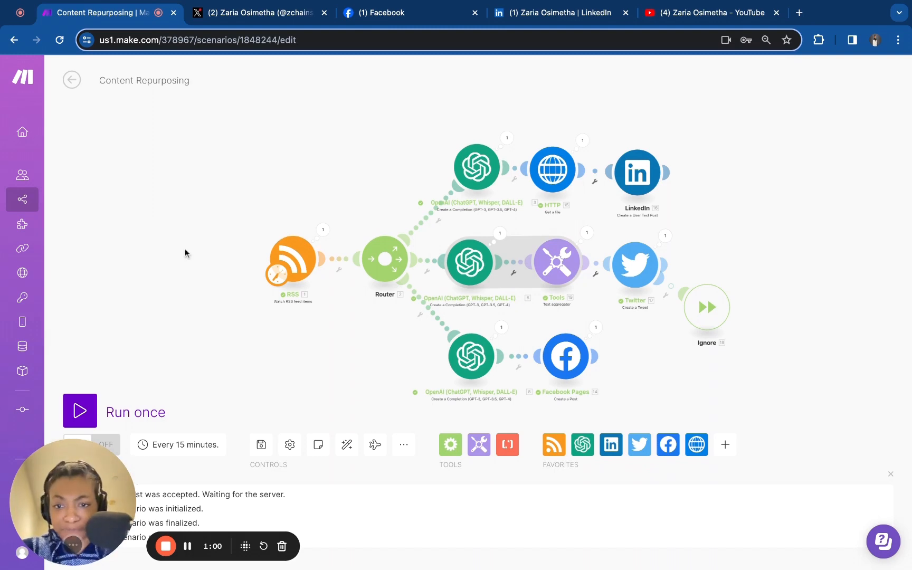
Open the RSS module's settings and inspect the YouTube feed URL without changing it
left_click_drag(184, 249, 197, 248)
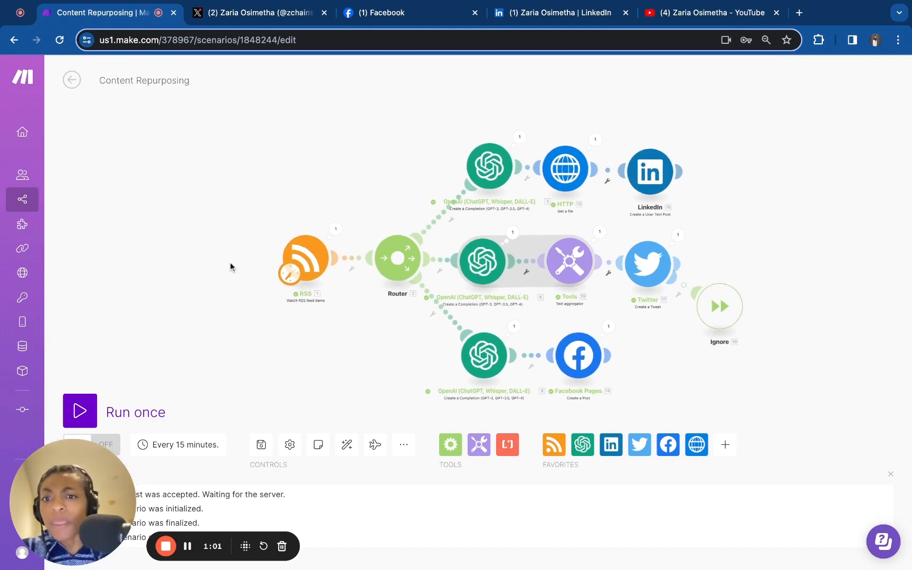
left_click(311, 254)
scroll(347, 236, "down", 2)
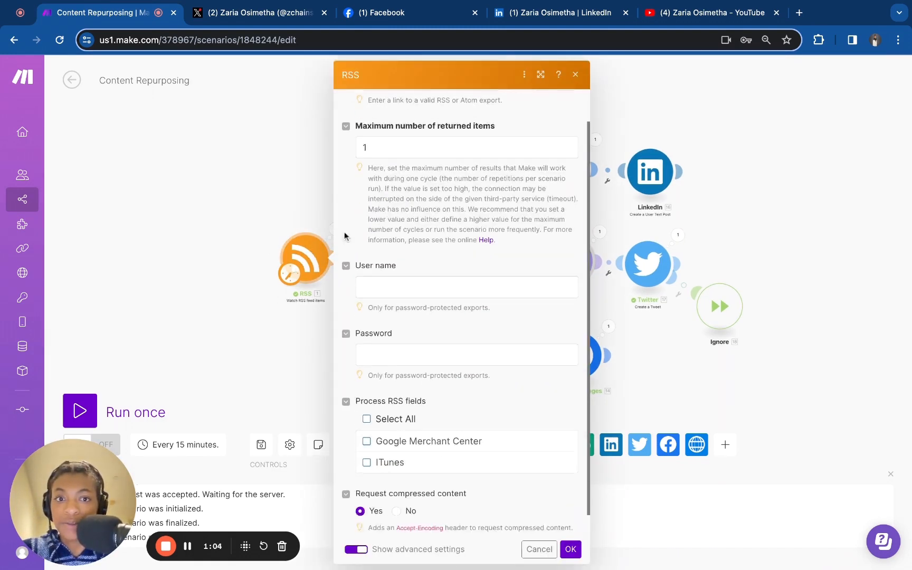
scroll(368, 214, "up", 2)
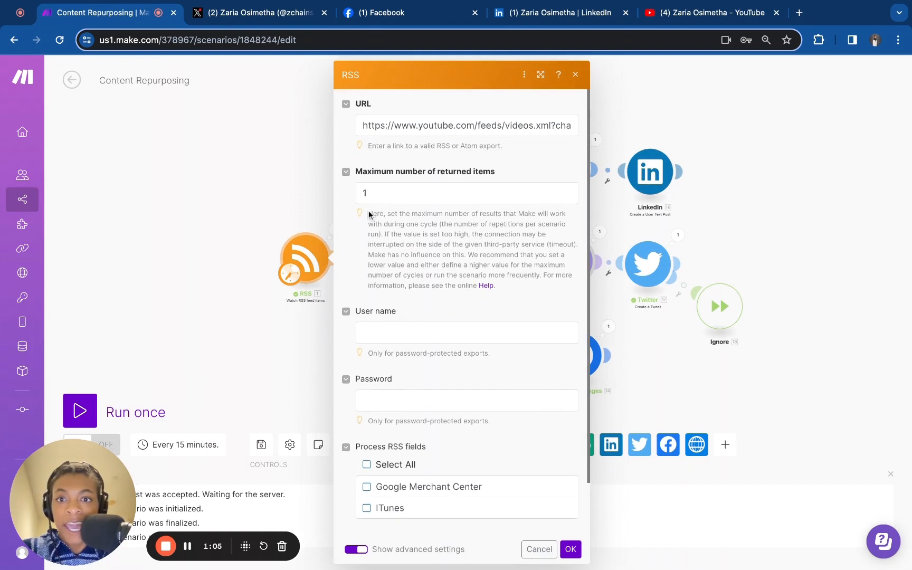
left_click(481, 128)
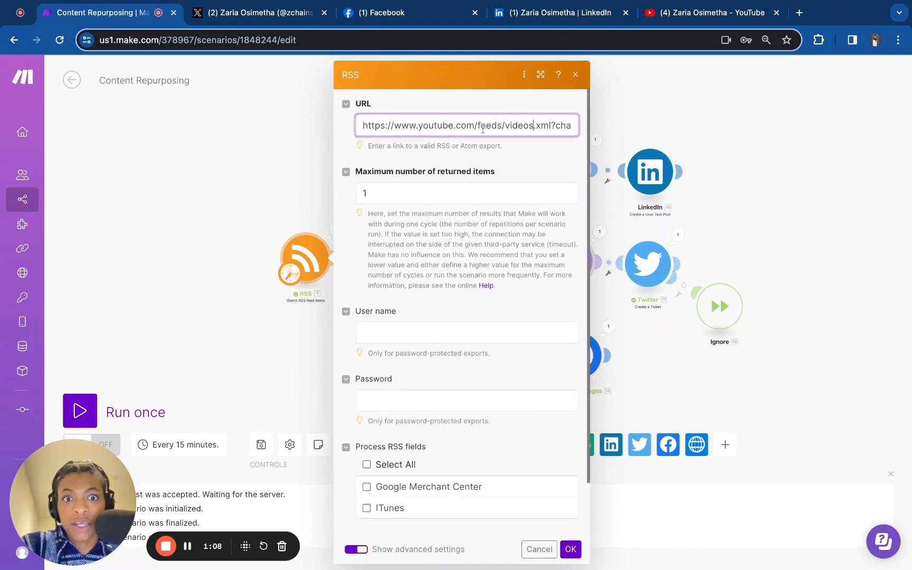
key("Right")
key("Right")
key("Right")
key("Right")
key("Right")
key("Right")
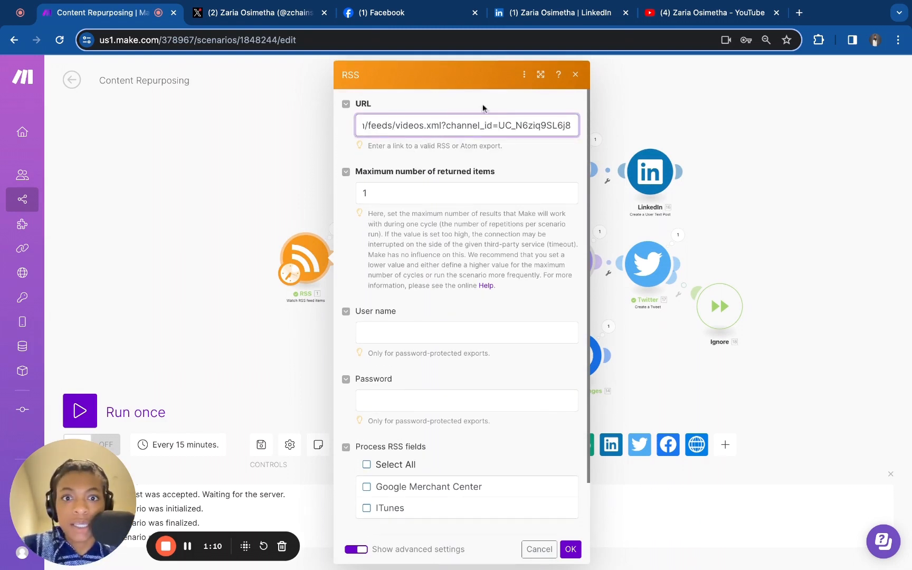
left_click(500, 125)
triple_click(497, 125)
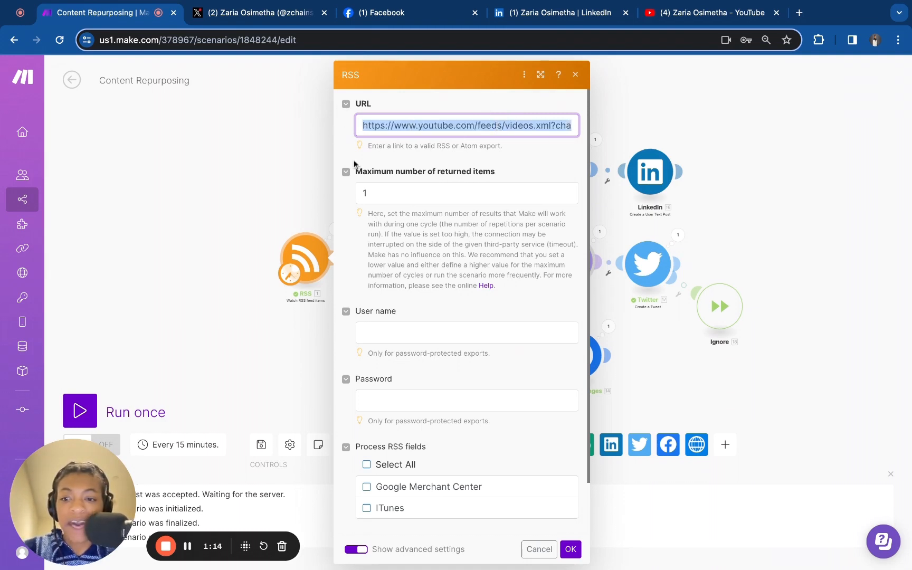
left_click(224, 200)
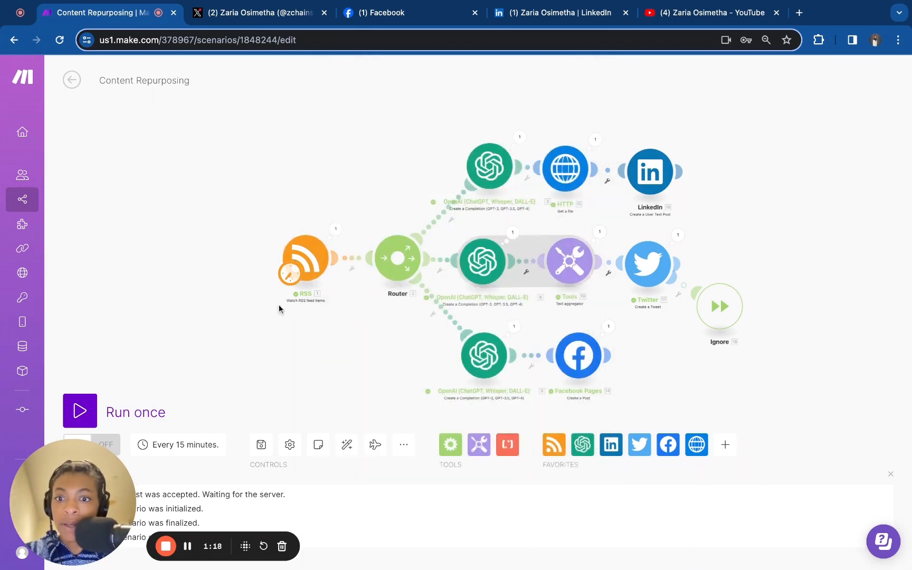
Zoom around the scenario and open the RSS module's output bundle from the last run
scroll(279, 309, "up", 5)
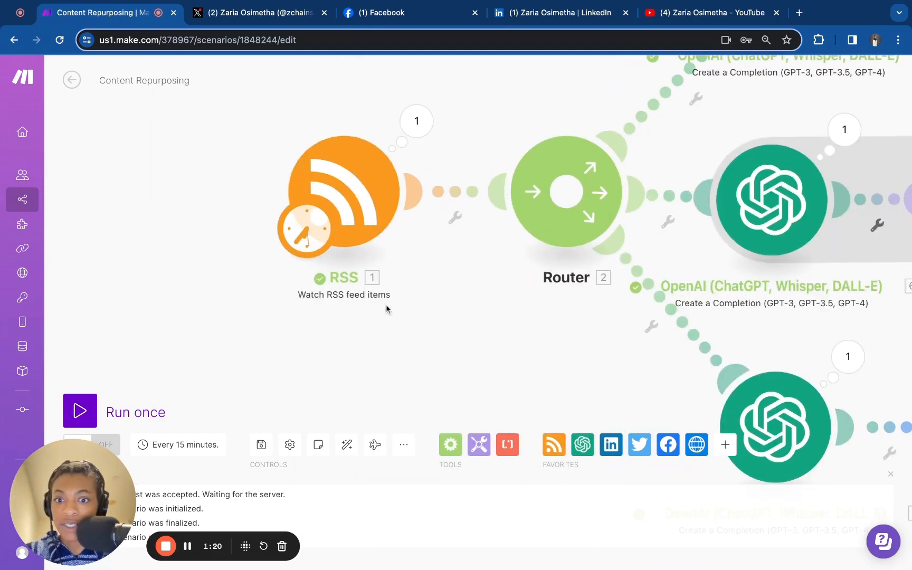
scroll(385, 304, "right", 3)
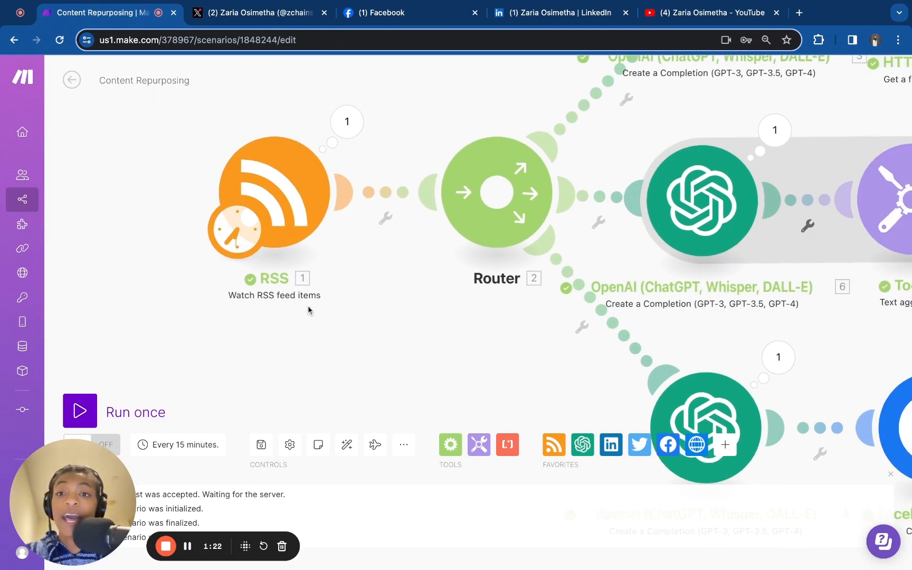
scroll(306, 306, "down", 10)
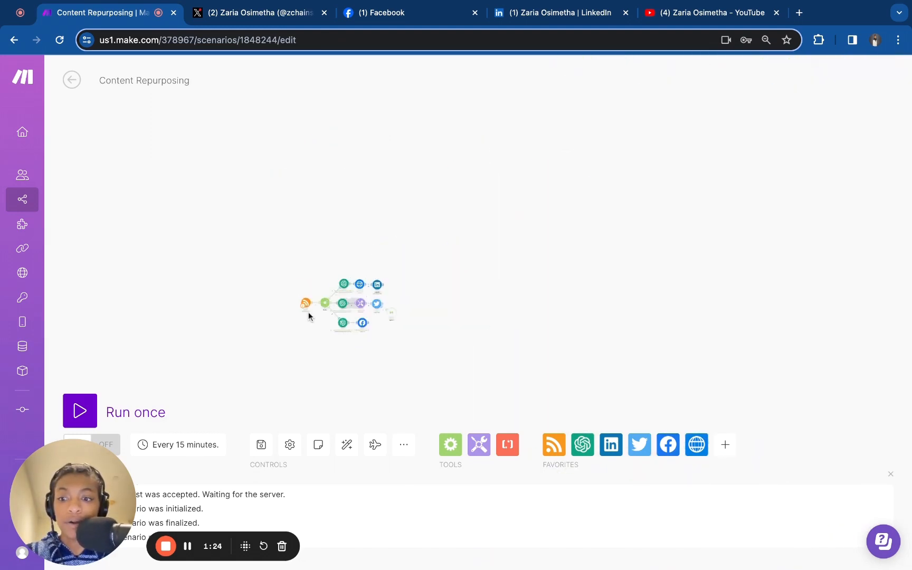
scroll(309, 311, "up", 6)
scroll(308, 314, "up", 4)
scroll(361, 330, "down", 10)
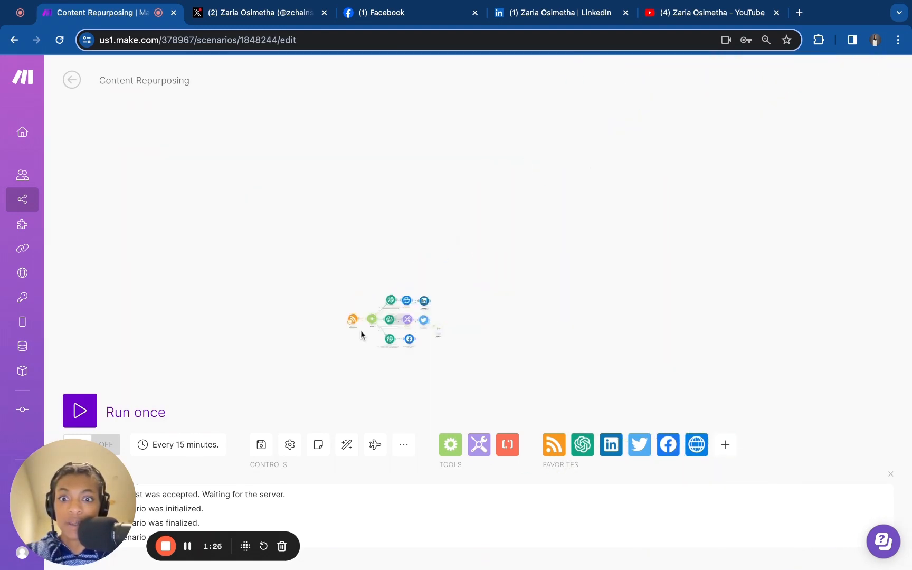
scroll(360, 331, "up", 9)
left_click(348, 142)
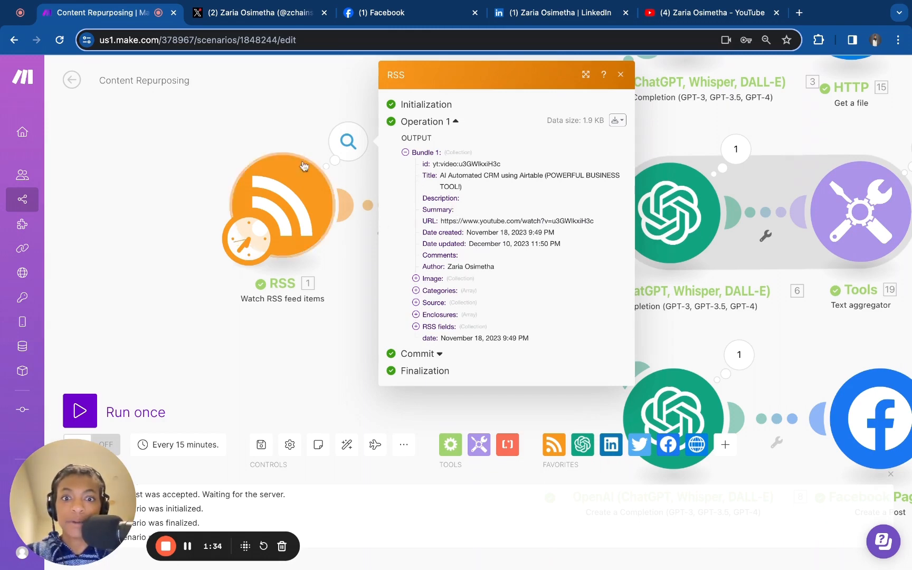
left_click(303, 119)
Pan across the scenario to examine the OpenAI, HTTP, LinkedIn, Tools, Twitter and Facebook branches
scroll(303, 119, "right", 3)
scroll(303, 118, "up", 2)
scroll(303, 121, "up", 3)
scroll(303, 122, "right", 2)
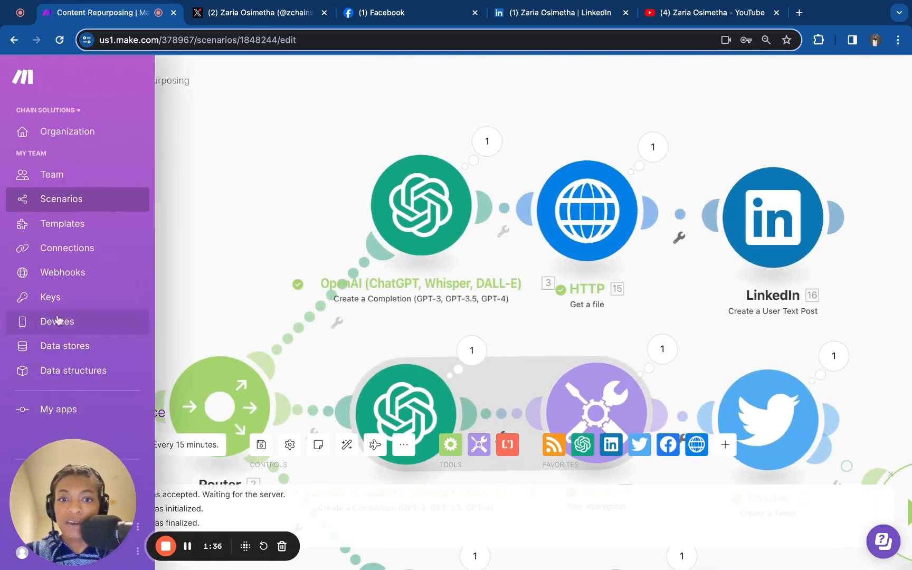
scroll(399, 124, "right", 4)
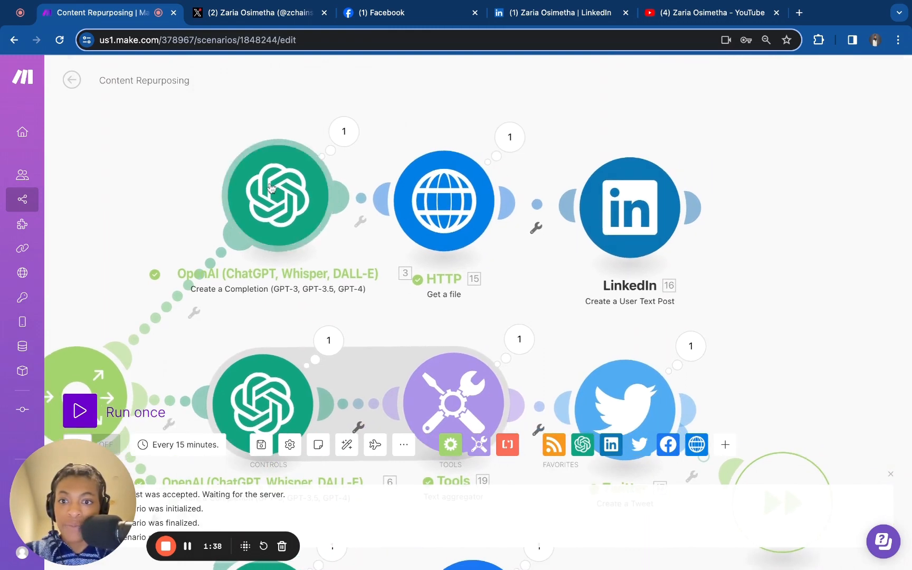
left_click_drag(299, 170, 270, 189)
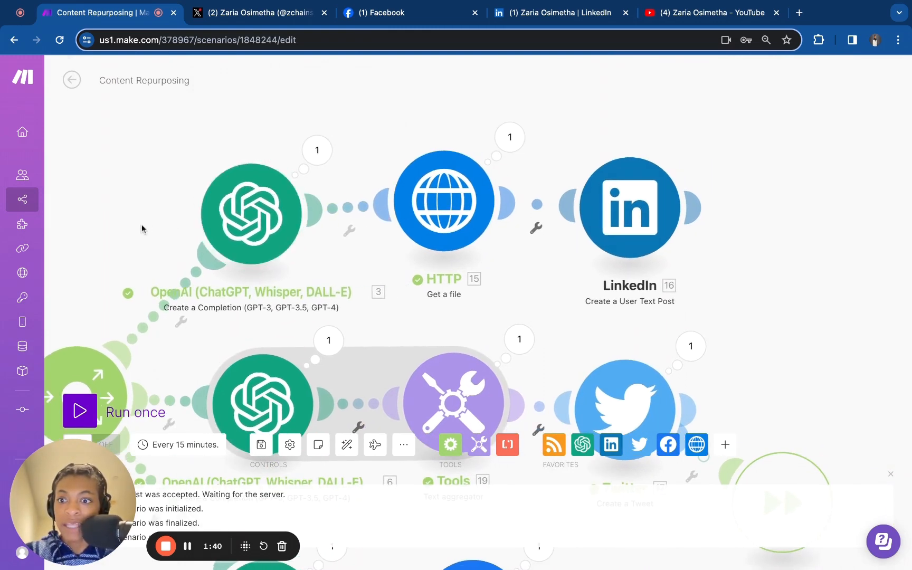
scroll(142, 223, "down", 5)
scroll(142, 224, "left", 2)
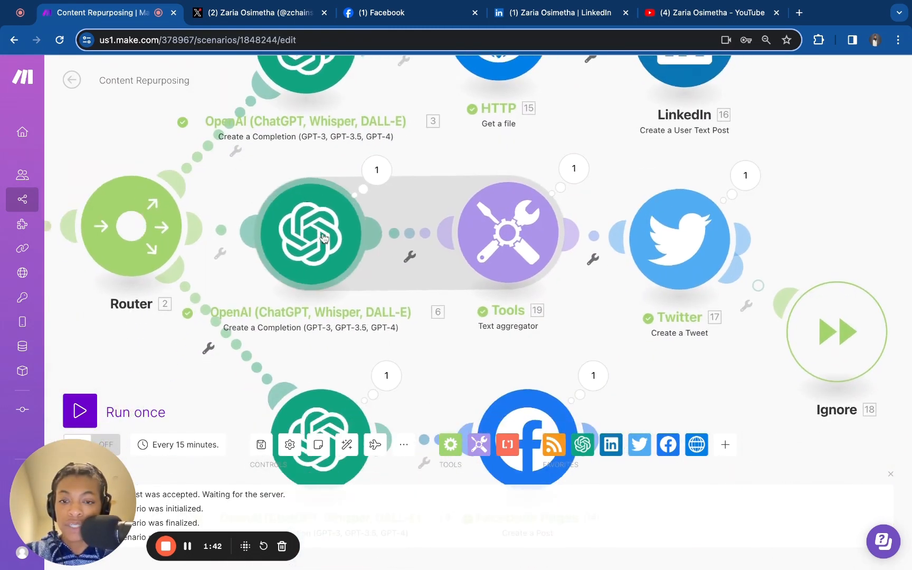
scroll(156, 356, "down", 2)
scroll(156, 355, "left", 1)
left_click_drag(156, 356, 163, 307)
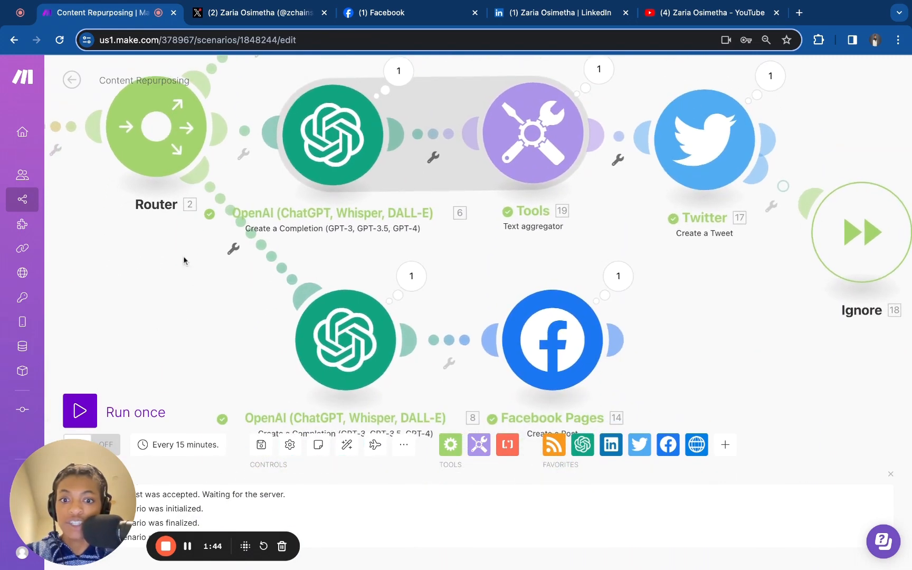
left_click_drag(374, 336, 358, 334)
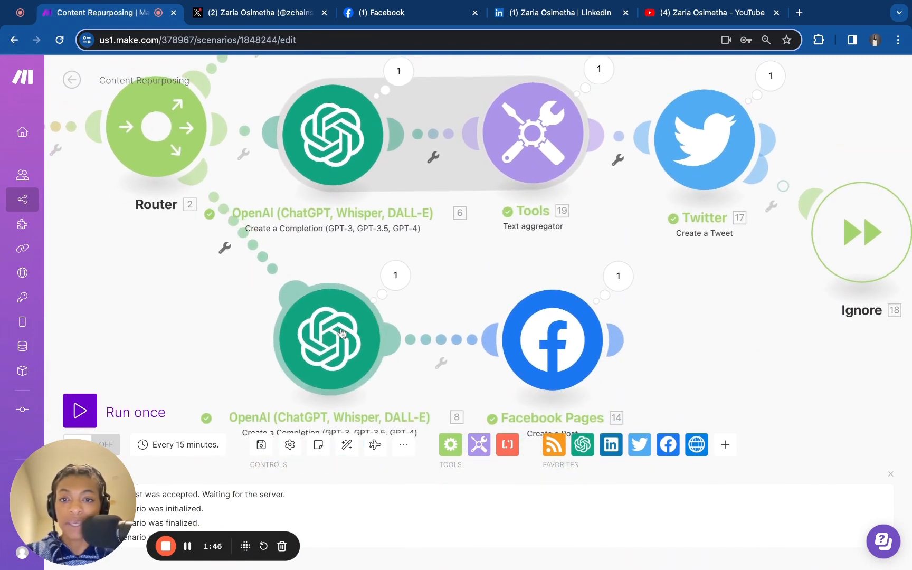
scroll(535, 237, "up", 3)
scroll(535, 238, "right", 3)
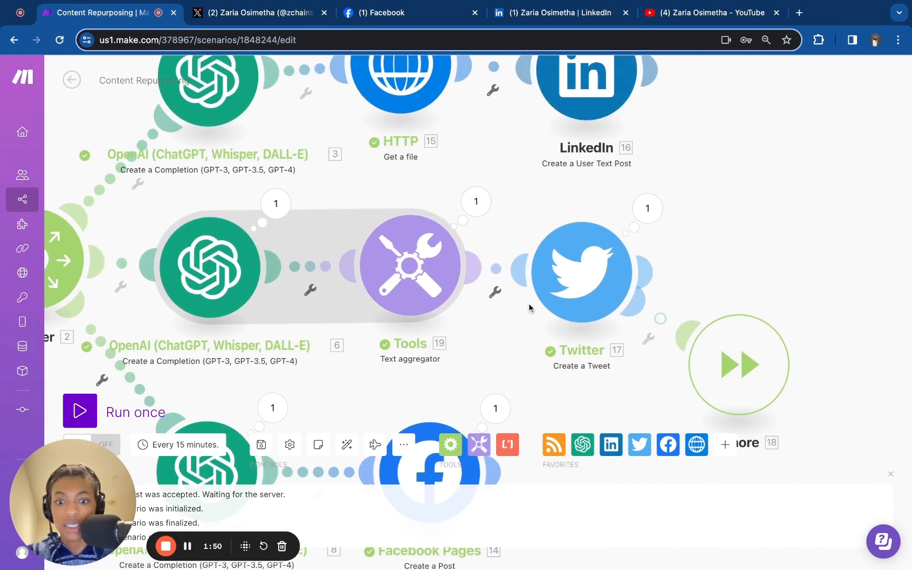
scroll(551, 405, "down", 3)
scroll(551, 405, "left", 4)
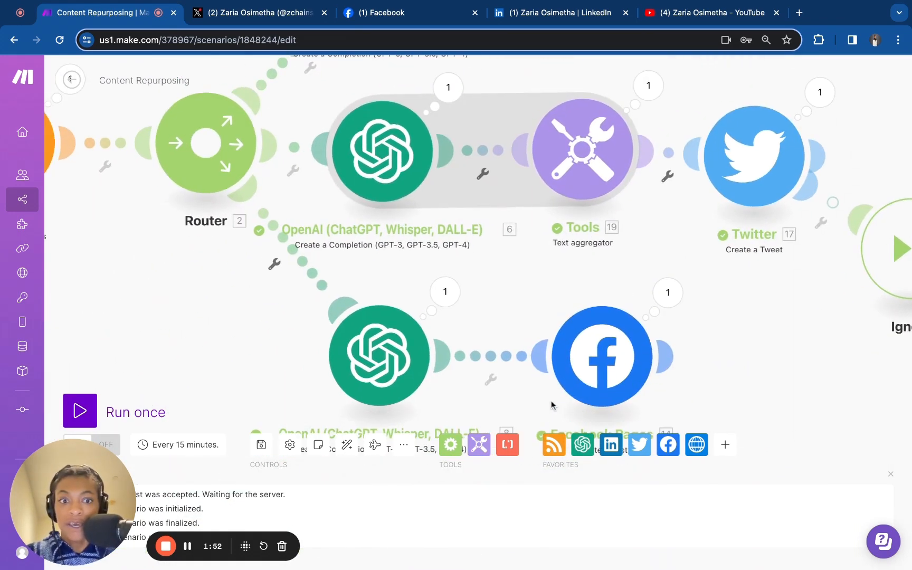
scroll(551, 404, "up", 3)
scroll(551, 404, "left", 1)
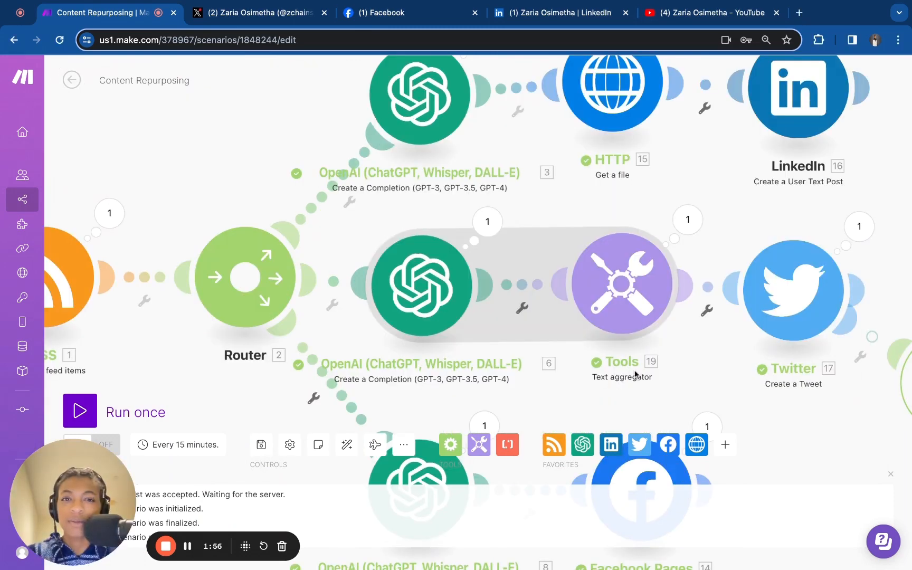
scroll(260, 185, "left", 5)
scroll(260, 184, "left", 1)
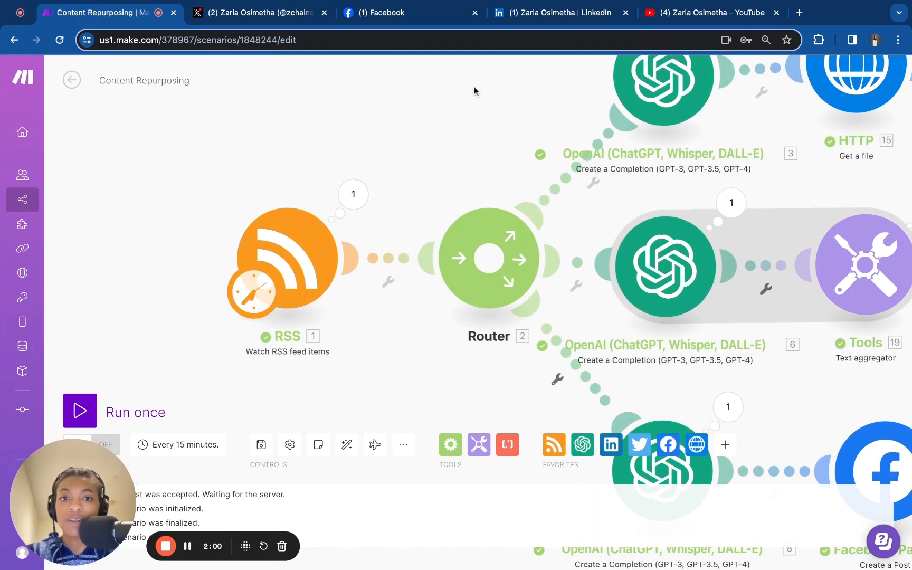
scroll(511, 92, "right", 10)
scroll(510, 93, "up", 2)
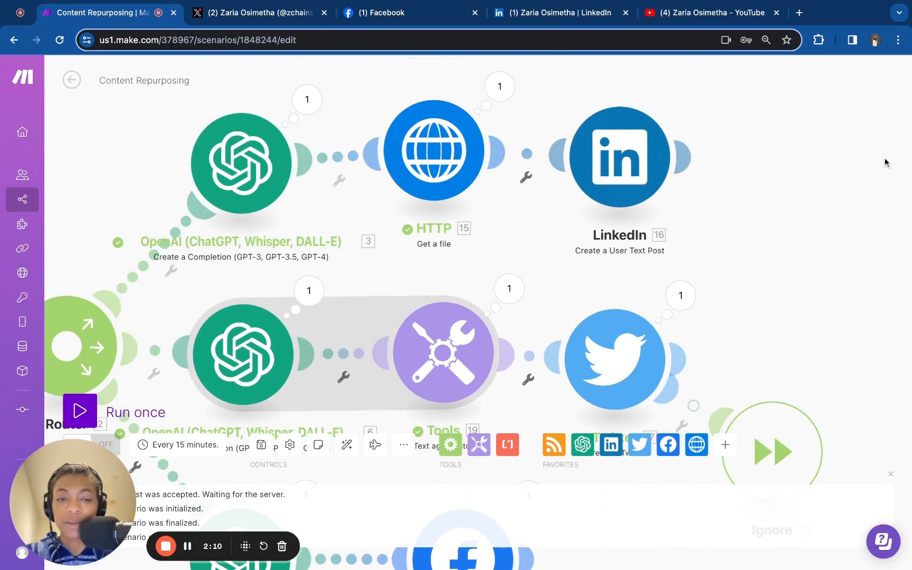
left_click_drag(839, 272, 911, 310)
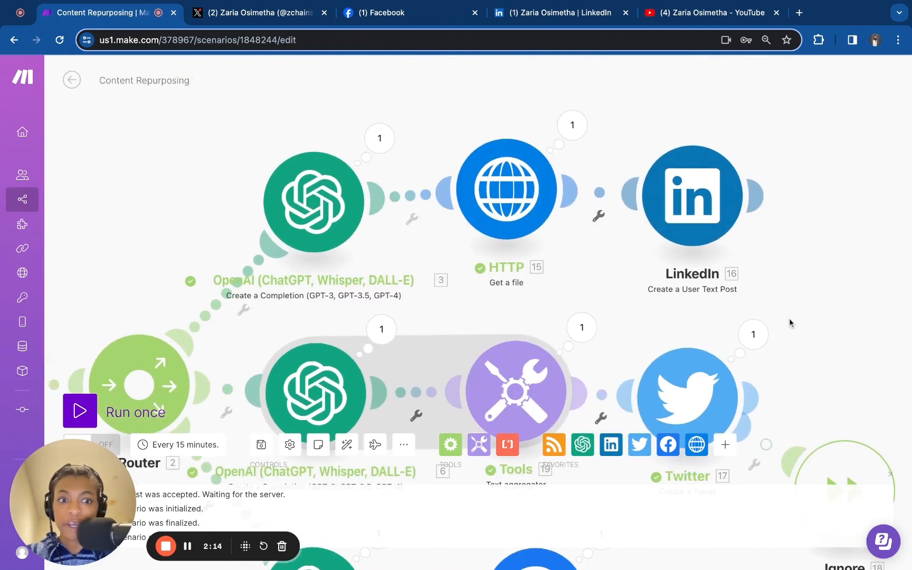
scroll(796, 334, "down", 6)
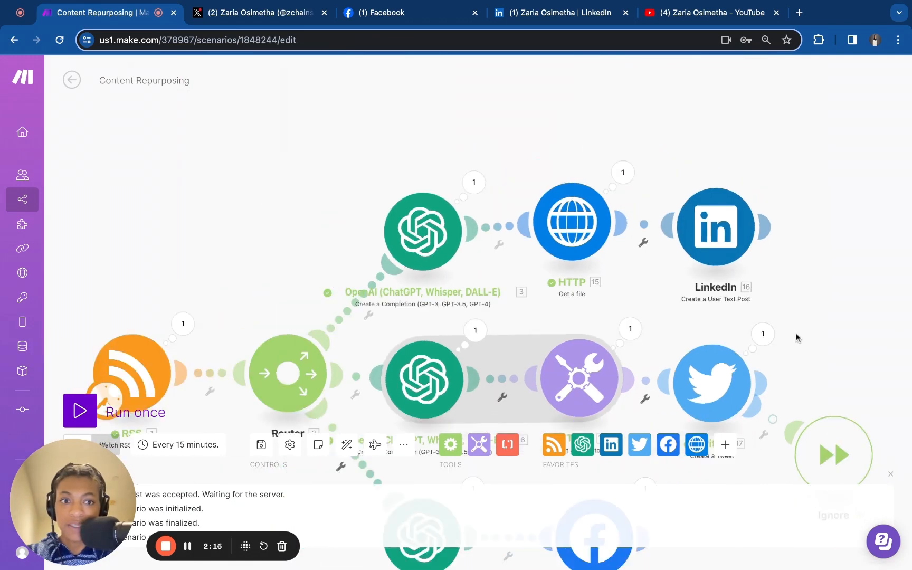
scroll(795, 336, "up", 7)
Set the RSS module to start from the feed item "How to Automate Lead Management | WIN MORE CLIENTS"
mouse_move(4, 158)
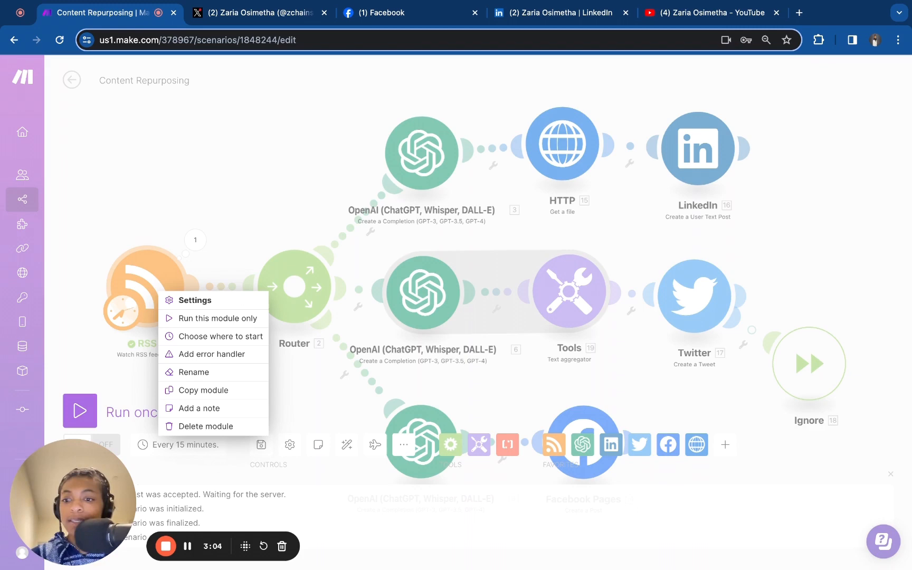
left_click(174, 336)
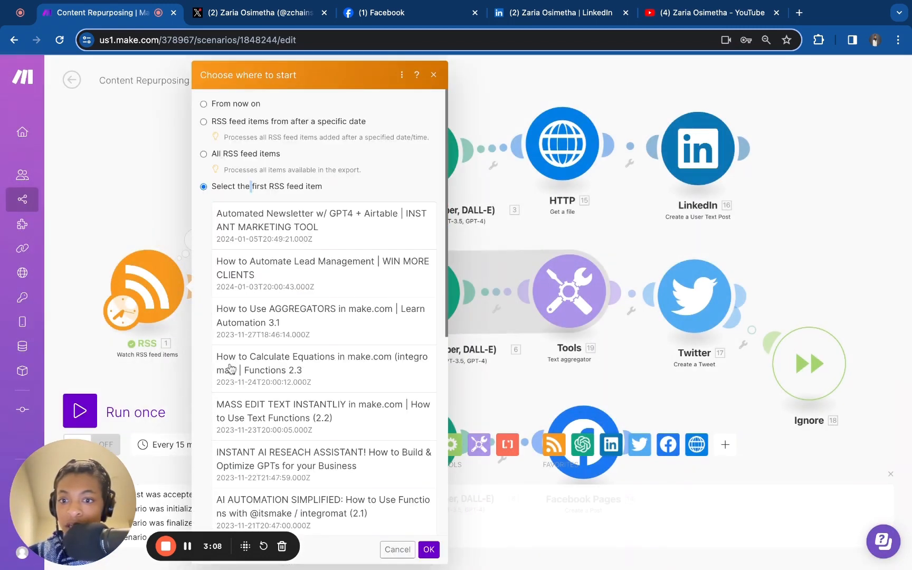
scroll(230, 368, "down", 8)
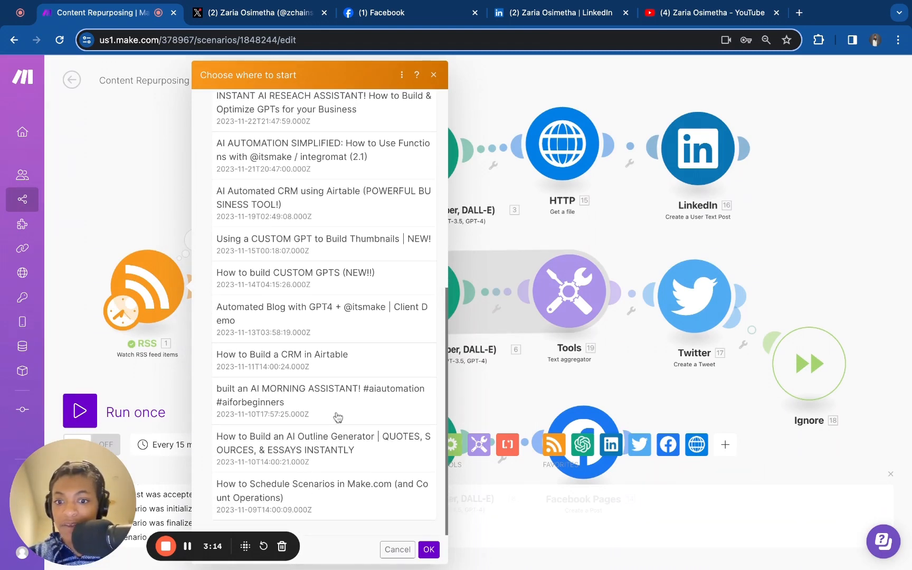
scroll(272, 357, "up", 10)
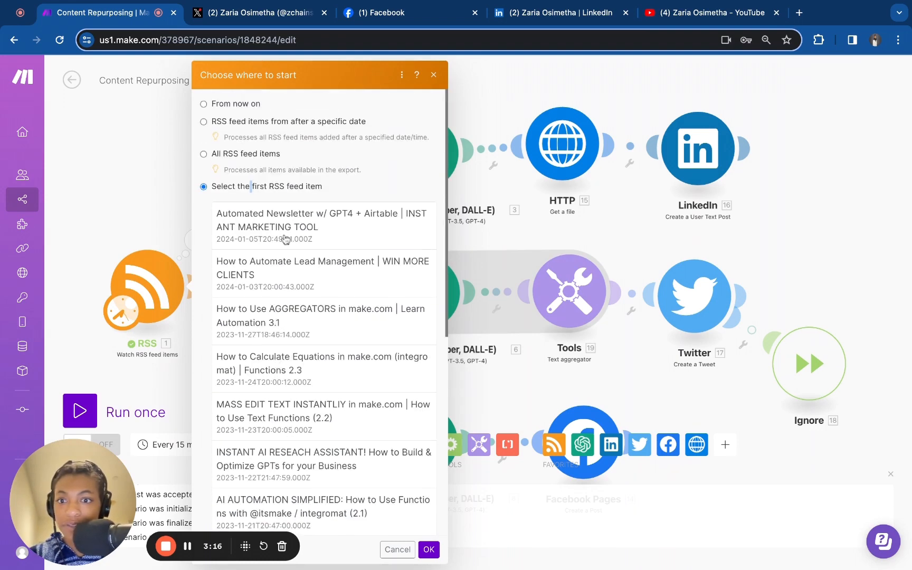
left_click(280, 271)
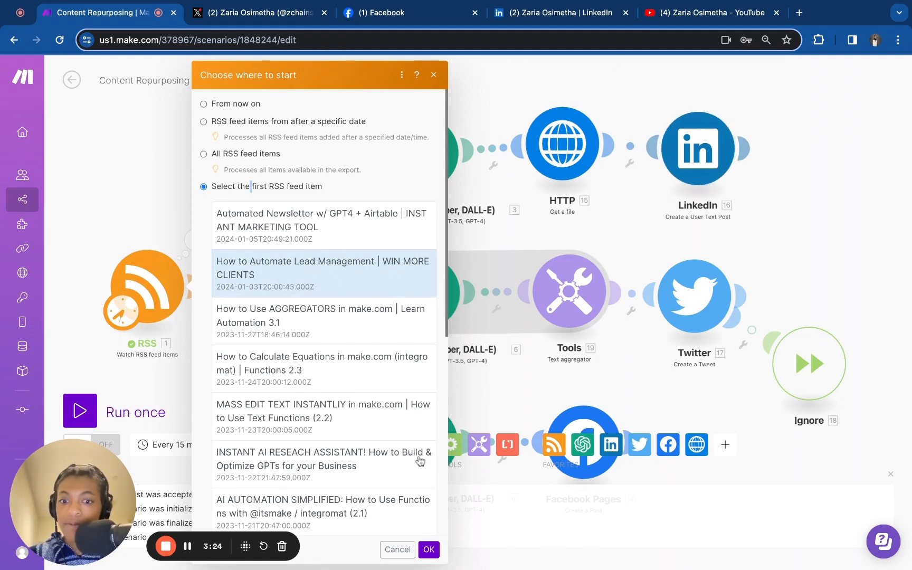
left_click(425, 551)
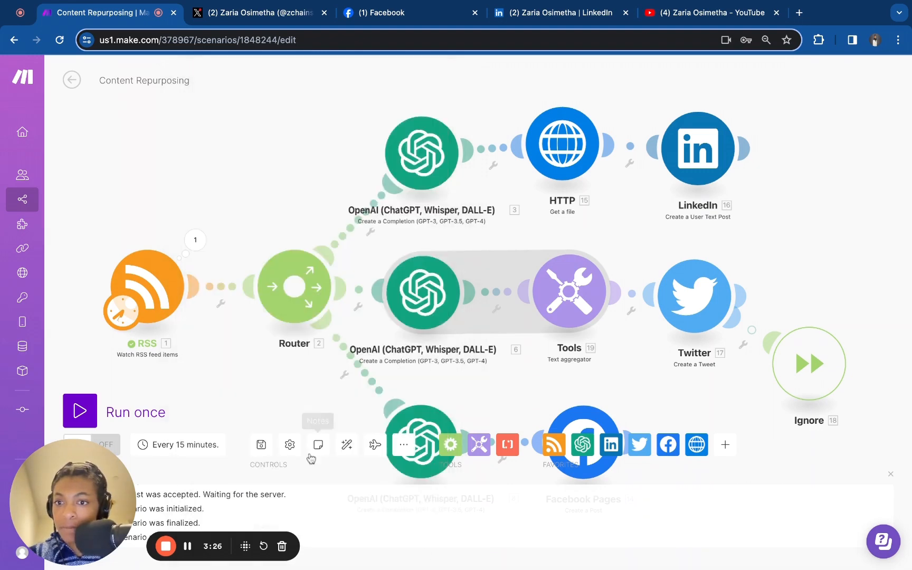
Run the scenario once
left_click(87, 409)
scroll(260, 342, "down", 5)
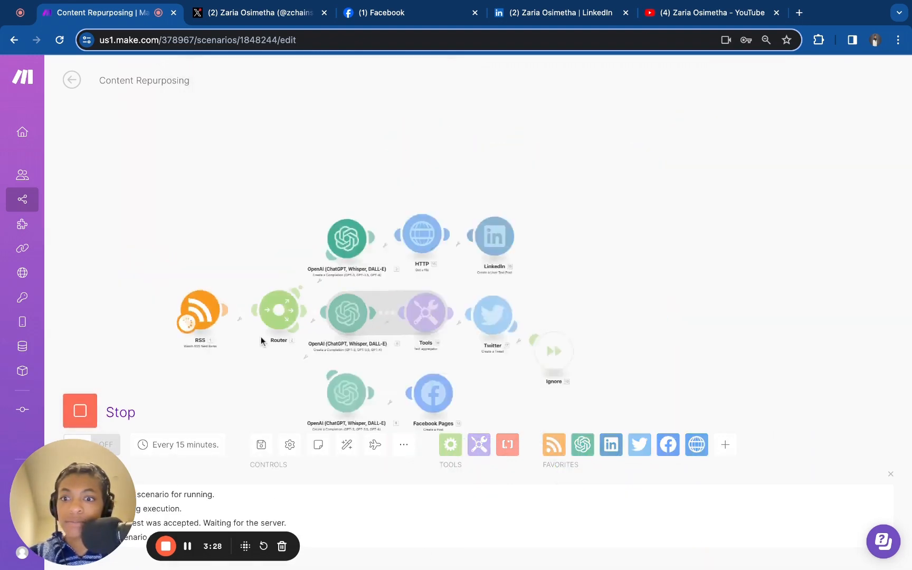
scroll(261, 342, "up", 8)
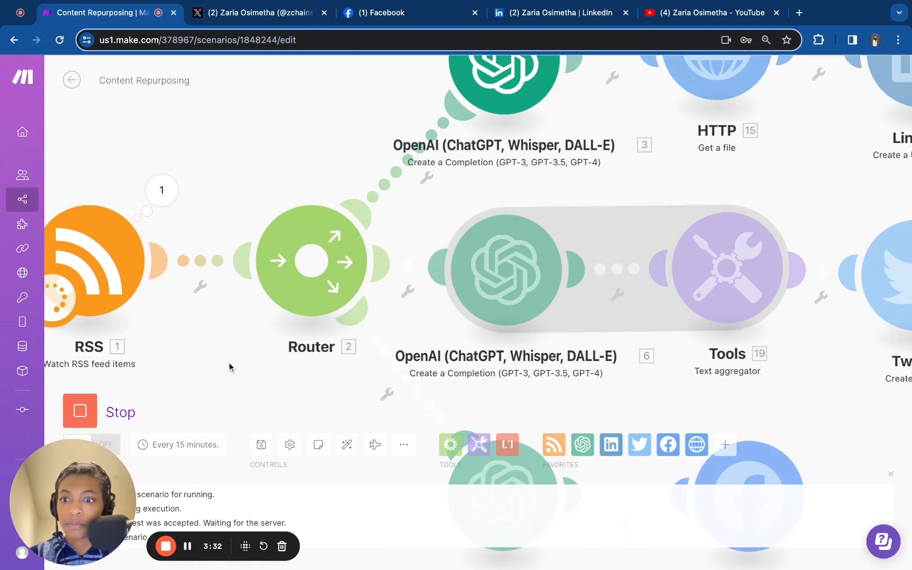
scroll(250, 158, "up", 4)
scroll(250, 158, "right", 3)
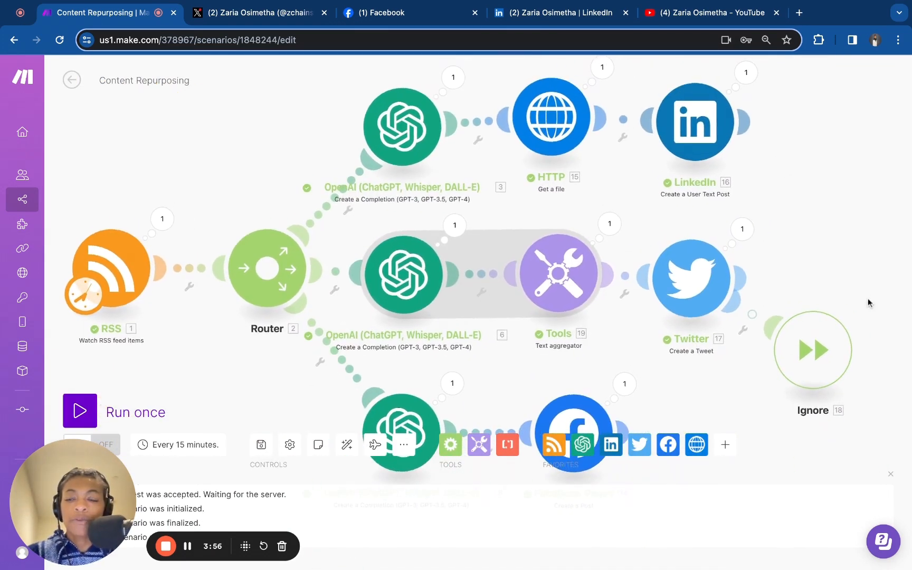
Switch to the X profile tab to check for the new post
left_click(243, 12)
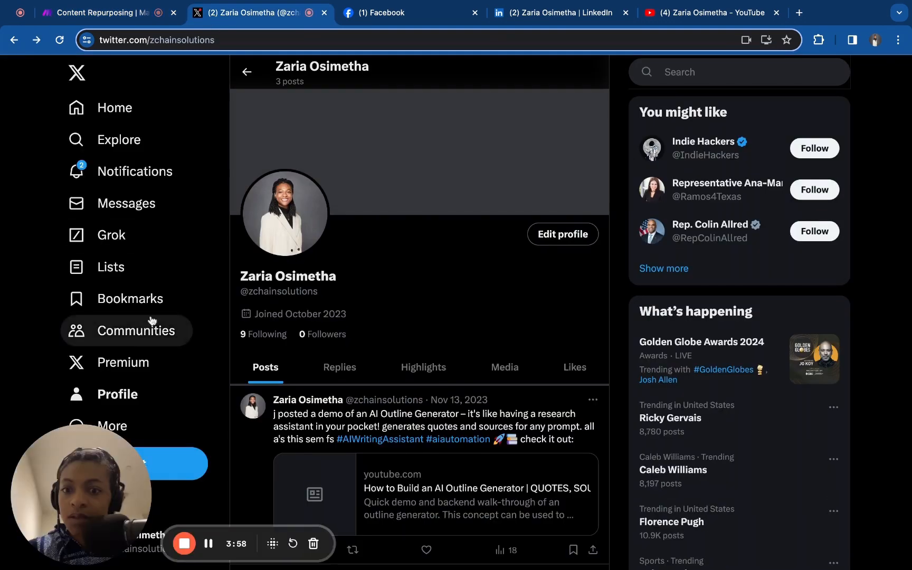
Reload the X profile and scroll to check the newest post
left_click(59, 41)
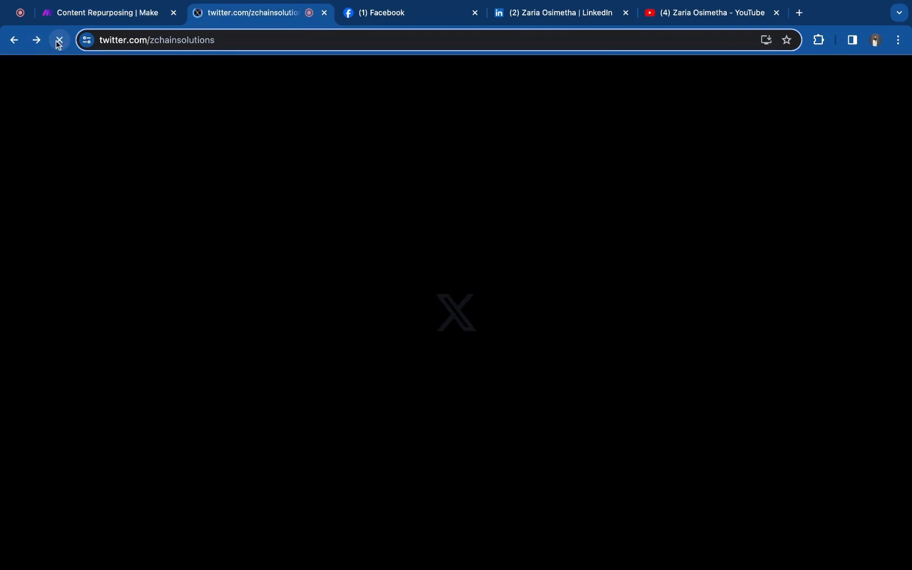
scroll(383, 330, "down", 1)
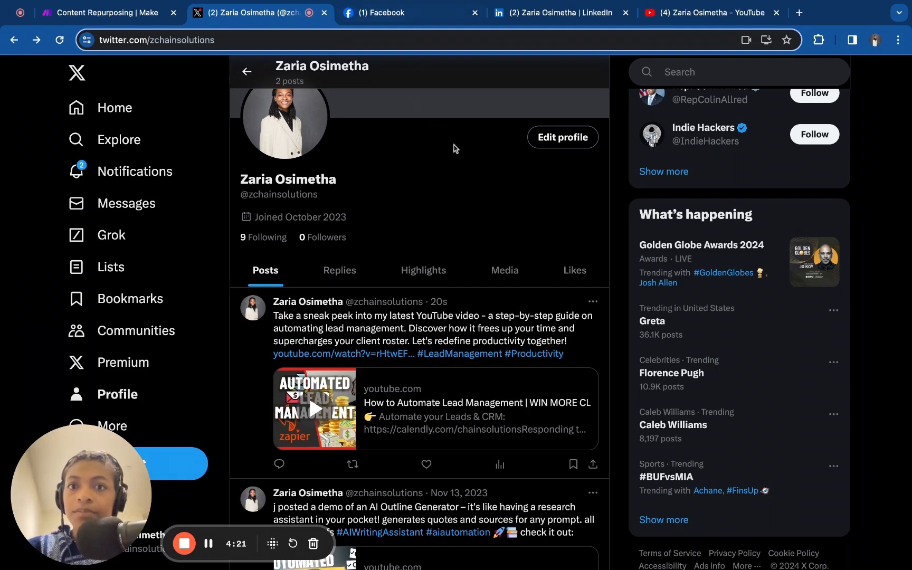
Switch to the Facebook page, reload it, and expand the newest post published by Make to read its full text
left_click(412, 16)
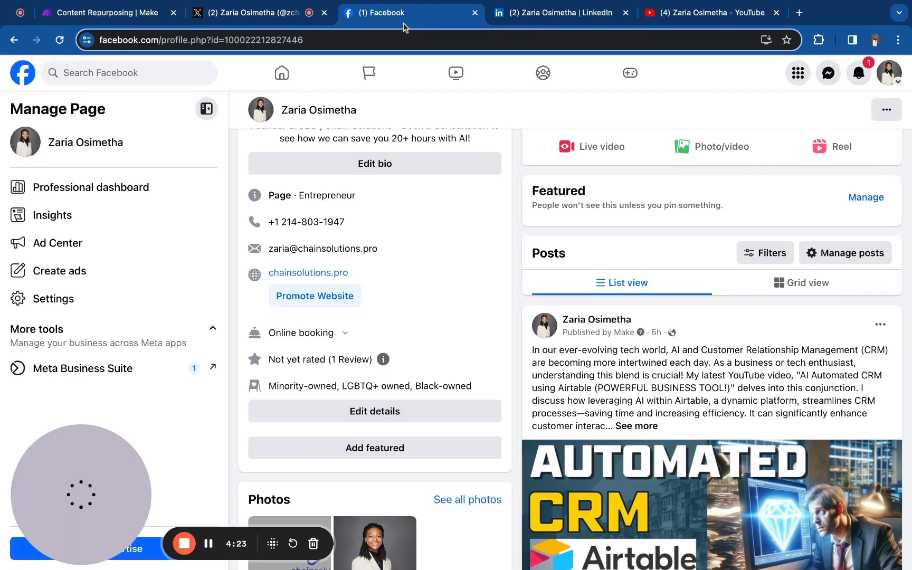
left_click(59, 35)
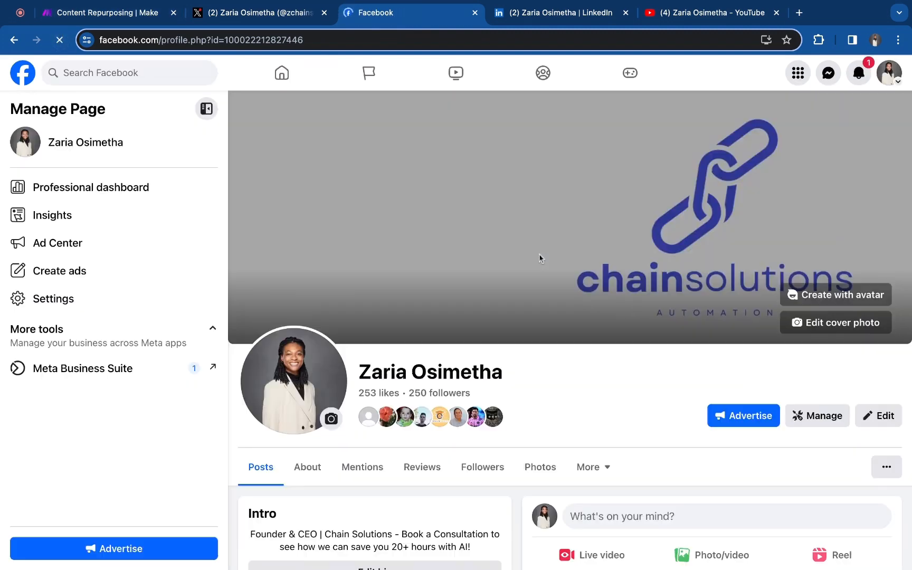
scroll(539, 254, "down", 10)
scroll(539, 254, "down", 1)
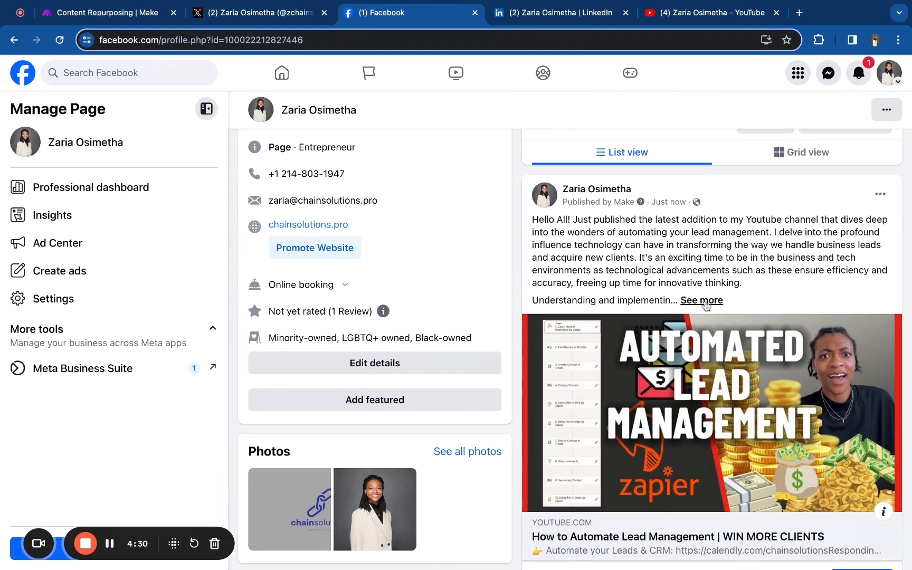
left_click(707, 300)
scroll(704, 299, "down", 1)
scroll(704, 299, "up", 2)
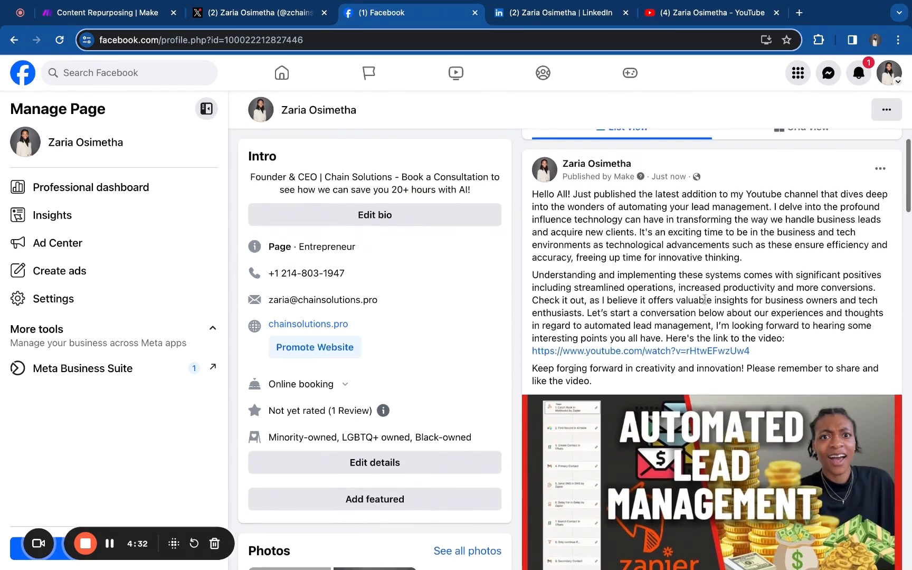
left_click(38, 544)
left_click(103, 543)
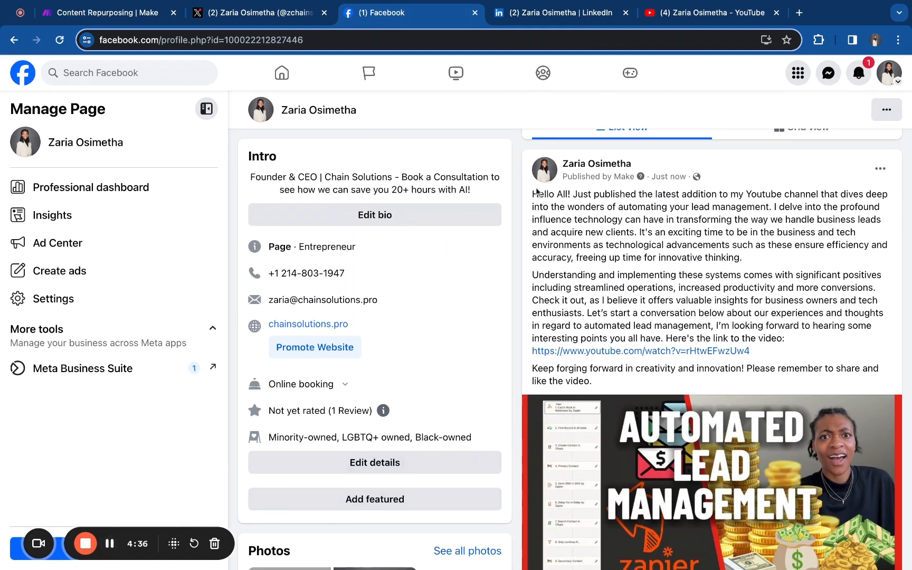
left_click_drag(531, 194, 591, 380)
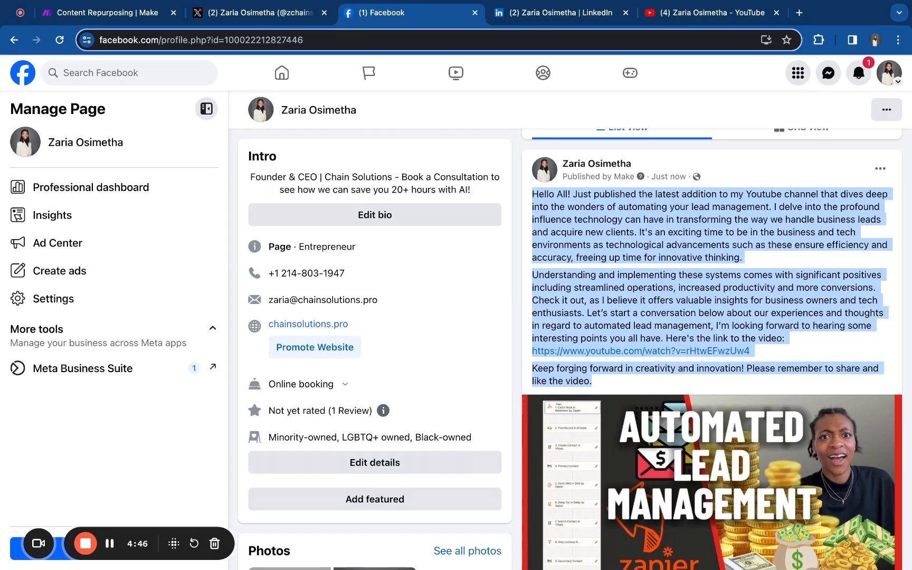
scroll(575, 348, "down", 2)
scroll(712, 338, "down", 7)
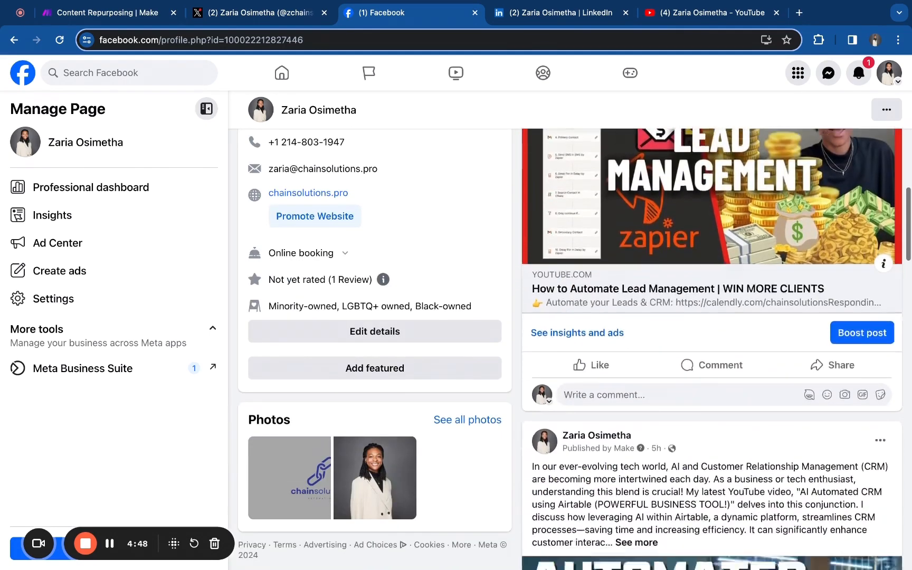
scroll(711, 338, "up", 15)
Switch to the LinkedIn profile, reload it, and open the newest activity post to read it
left_click(570, 4)
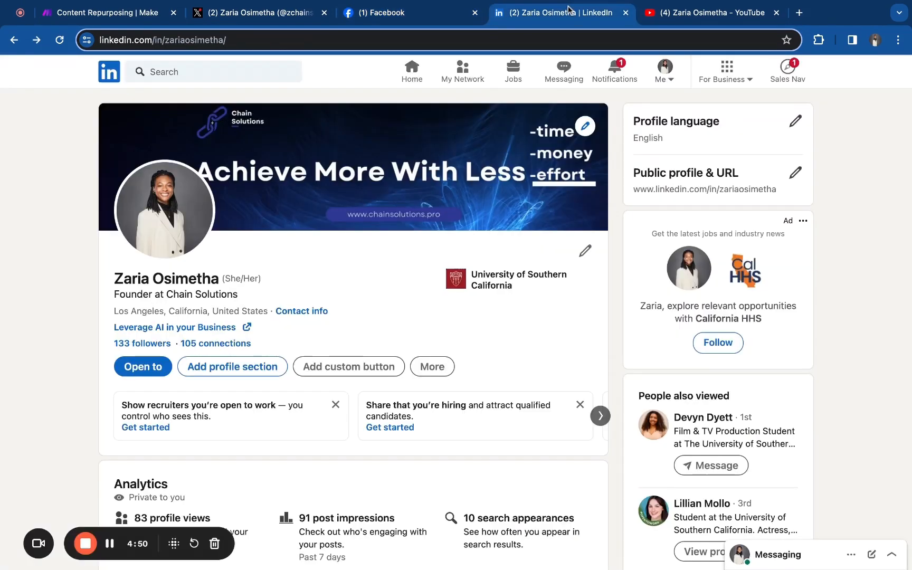
scroll(293, 264, "down", 10)
scroll(293, 264, "down", 10)
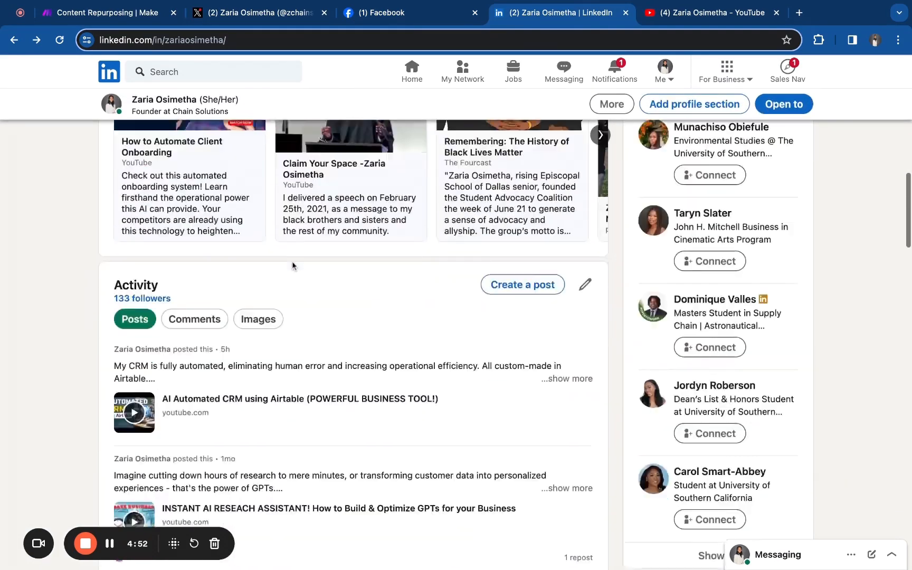
left_click(59, 41)
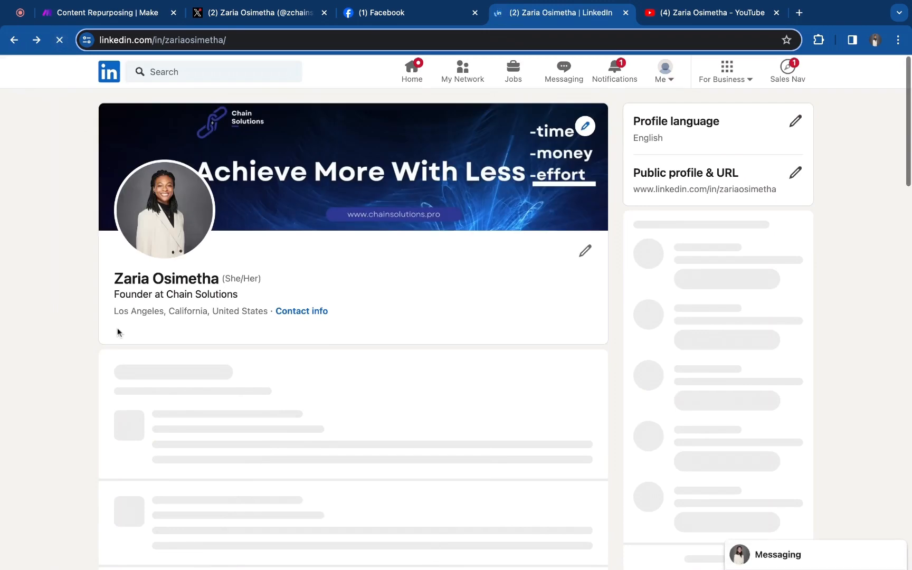
scroll(118, 333, "up", 5)
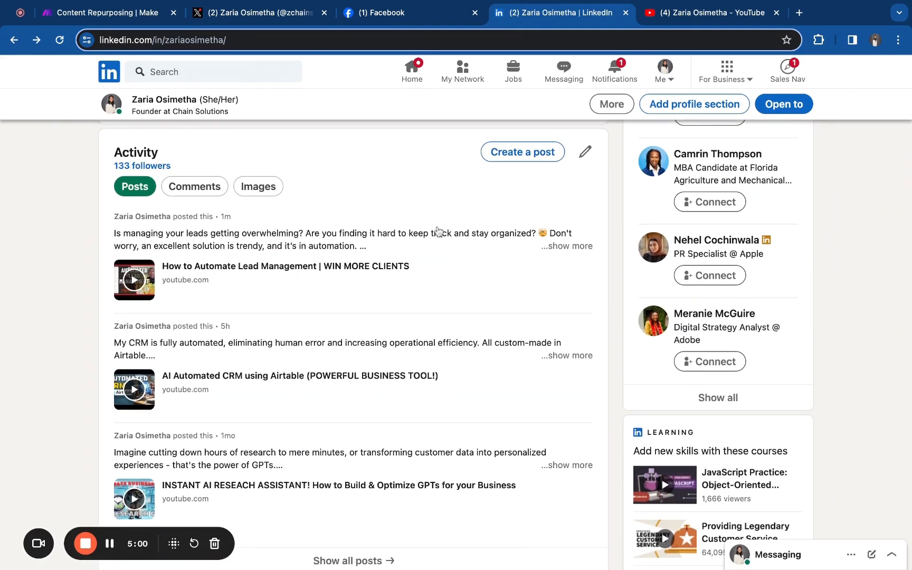
left_click(572, 249)
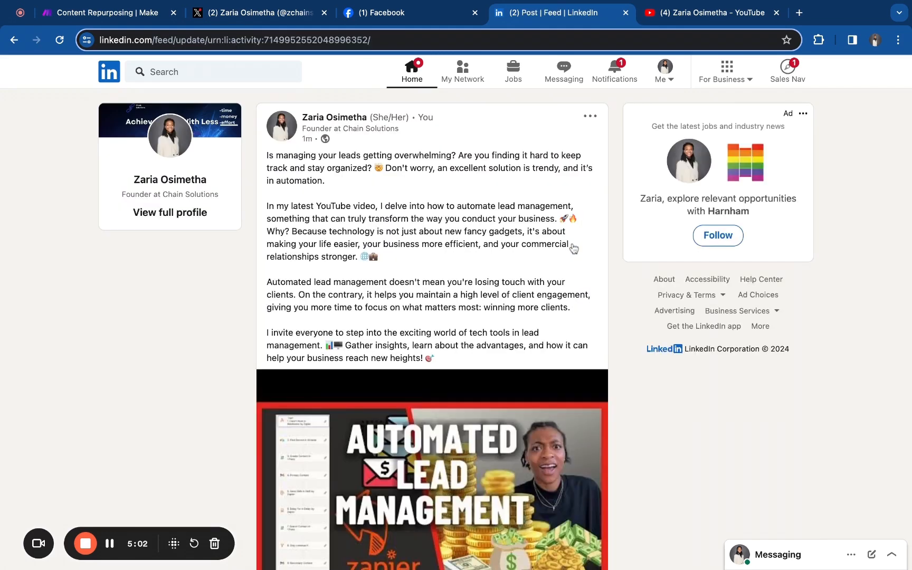
scroll(572, 247, "down", 4)
scroll(572, 233, "up", 4)
mouse_move(267, 155)
left_mouse_down()
mouse_move(533, 307)
mouse_move(435, 359)
left_mouse_up()
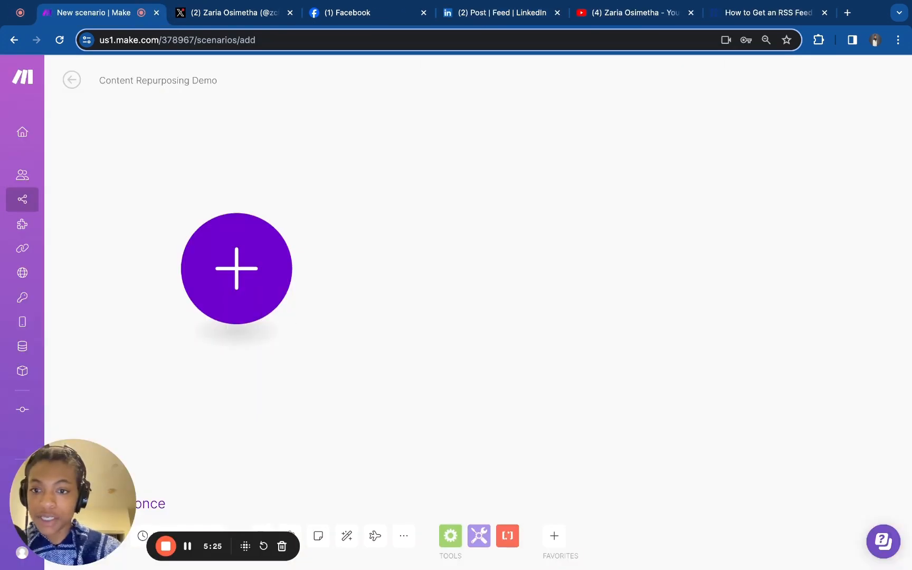
Add an RSS Watch RSS feed items module as the first module of the new scenario
left_click(259, 292)
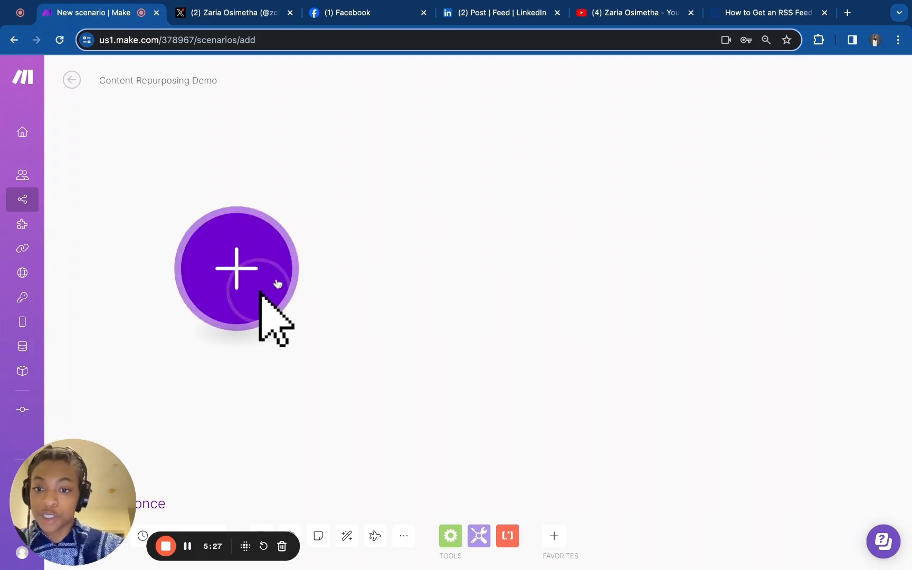
type("rss")
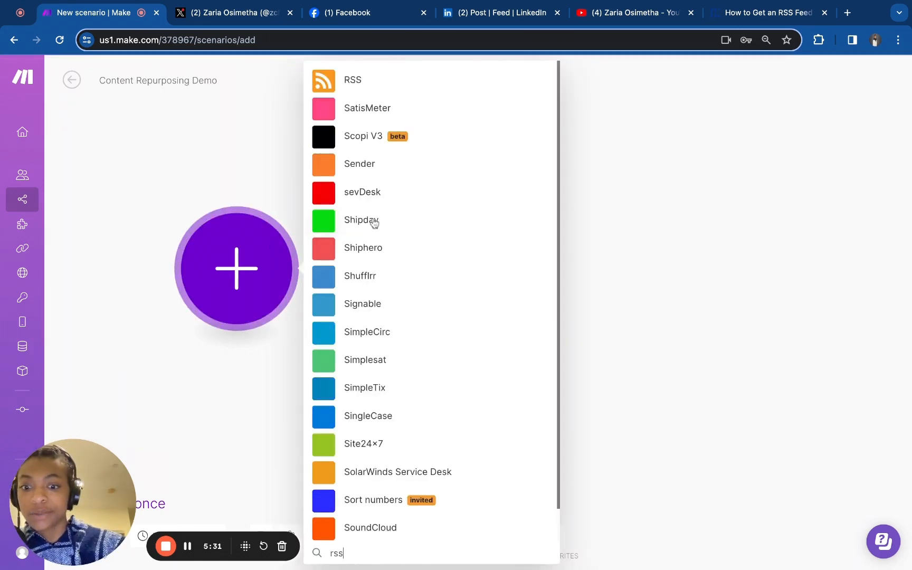
left_click(364, 86)
left_click(373, 240)
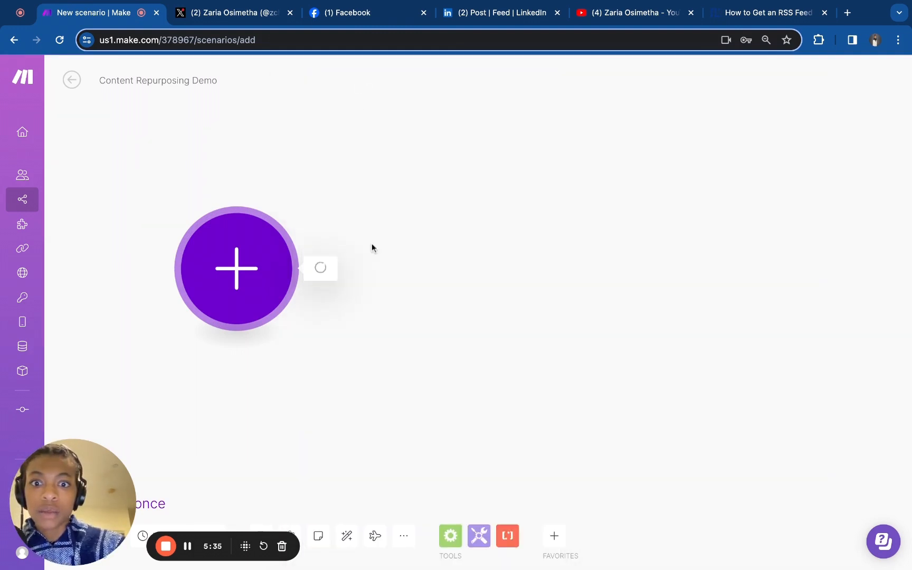
Copy the YouTube feed URL prefix from the RSS article and paste it into the RSS module's URL field
left_click(770, 16)
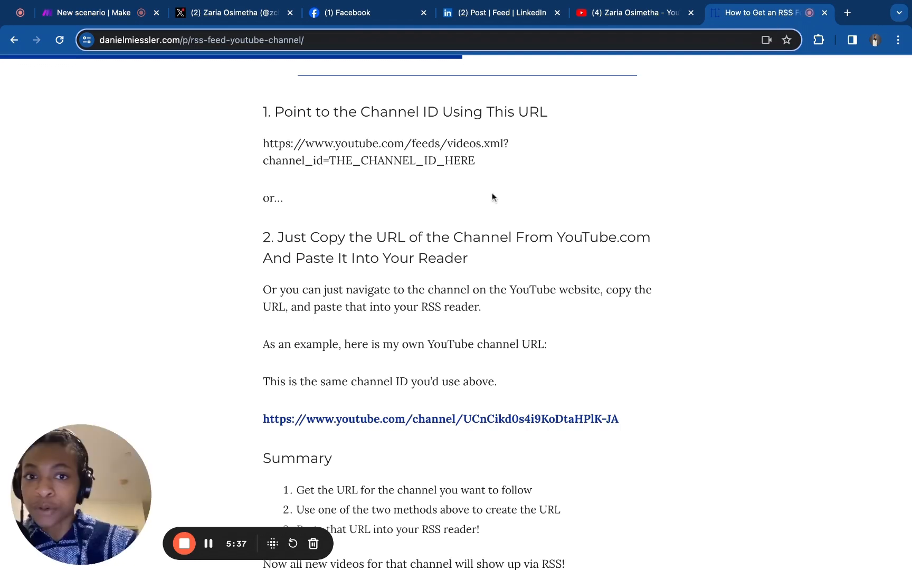
left_click_drag(265, 144, 331, 160)
key("ctrl+c")
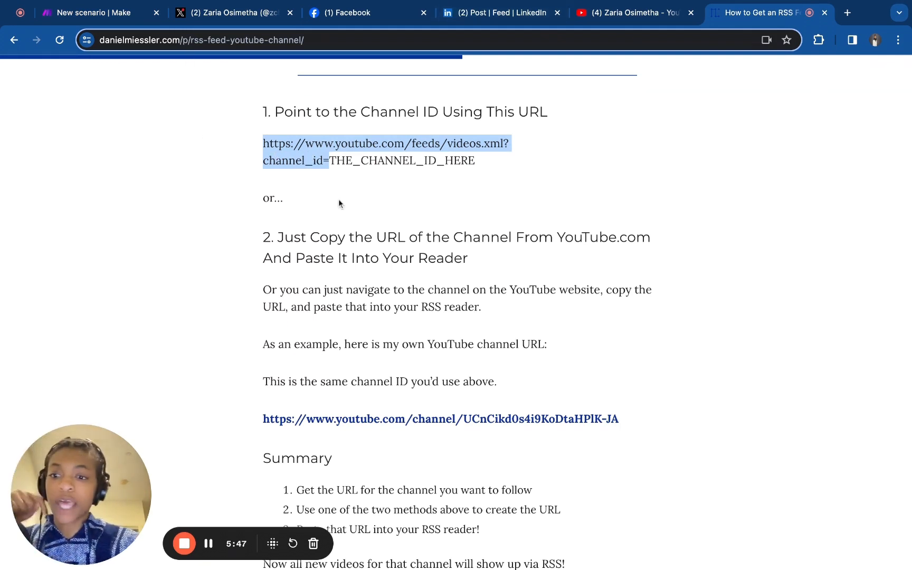
left_click(117, 13)
left_click(387, 201)
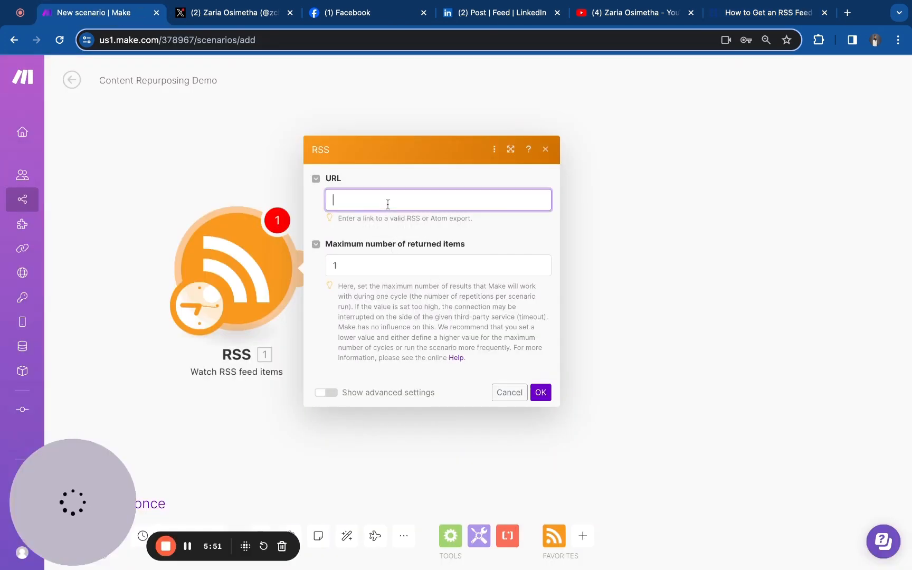
key("ctrl+v")
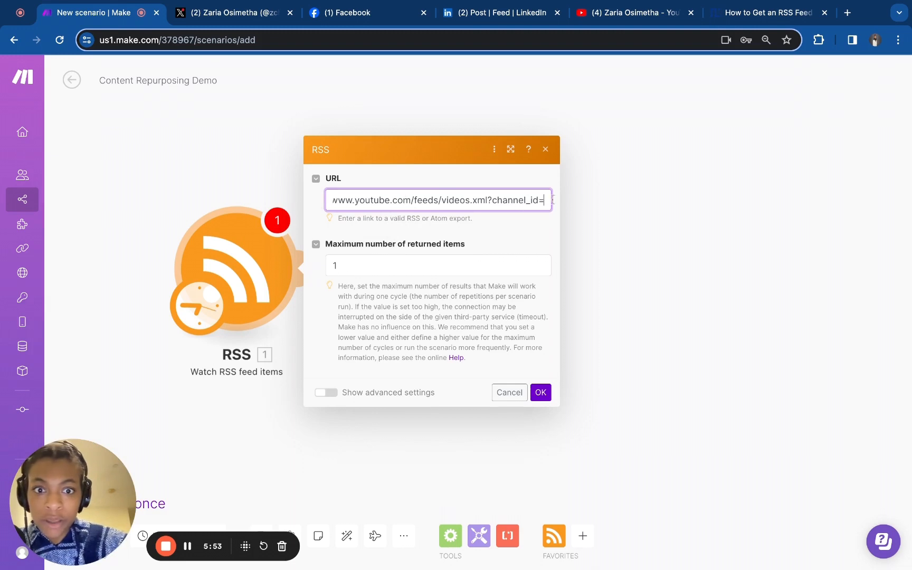
Copy the channel ID from the YouTube account's advanced settings
left_click(626, 19)
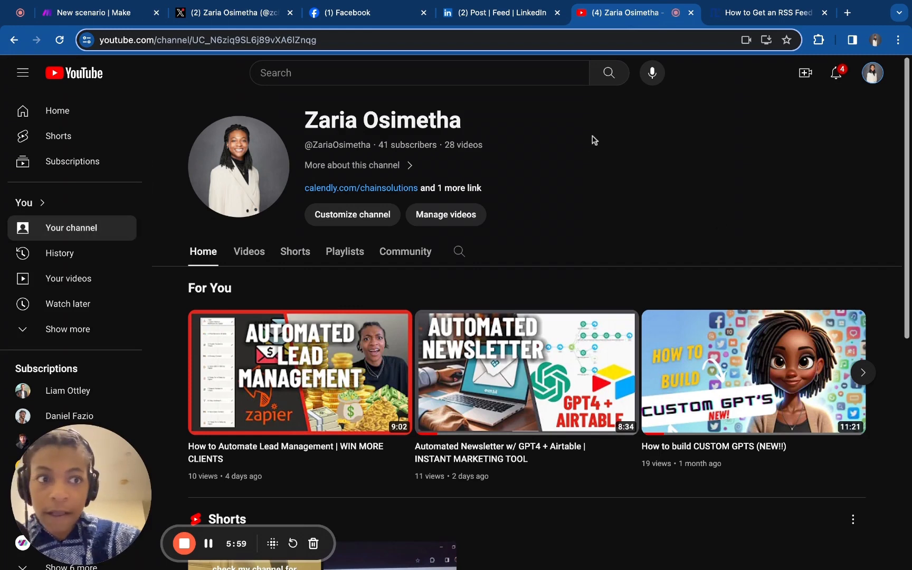
left_click(873, 77)
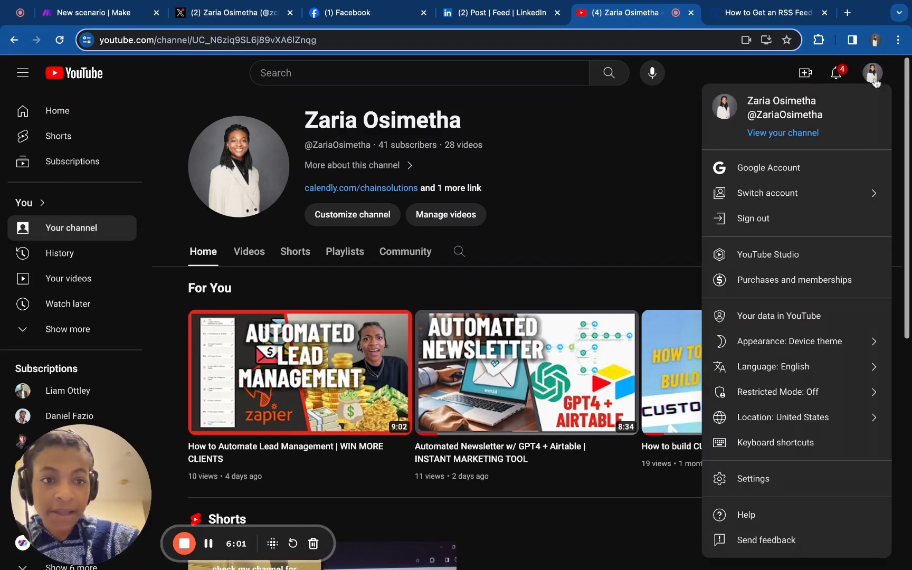
left_click(770, 476)
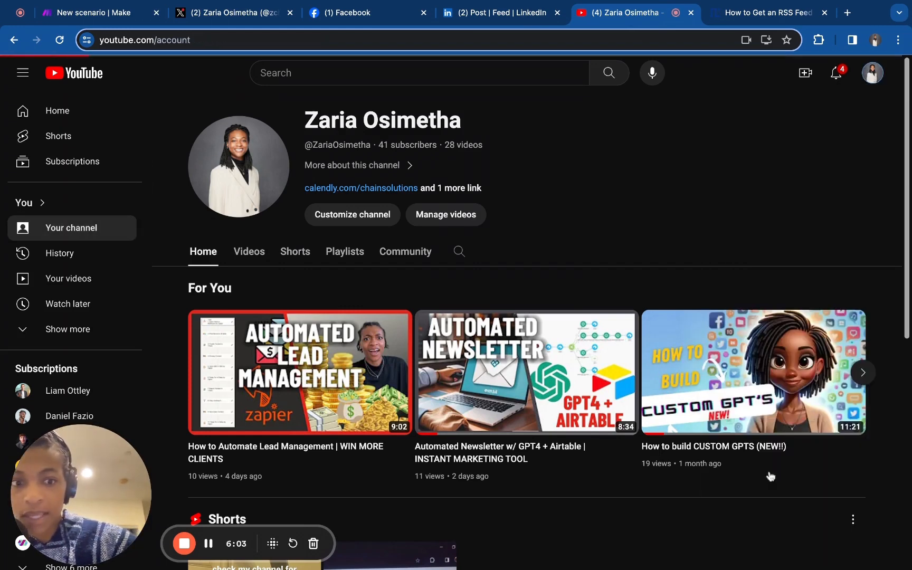
left_click(83, 298)
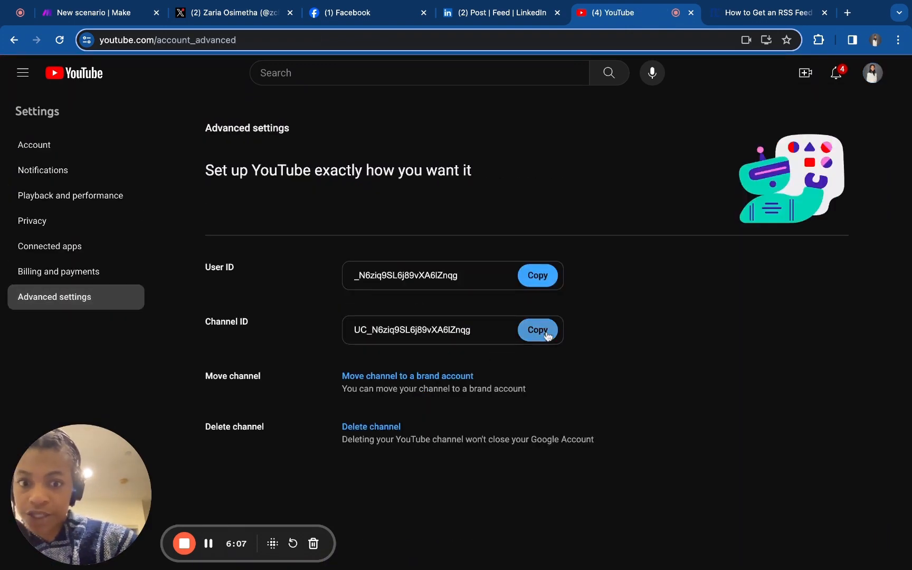
left_click(547, 336)
Append the copied channel ID to the end of the RSS feed URL
left_click(98, 15)
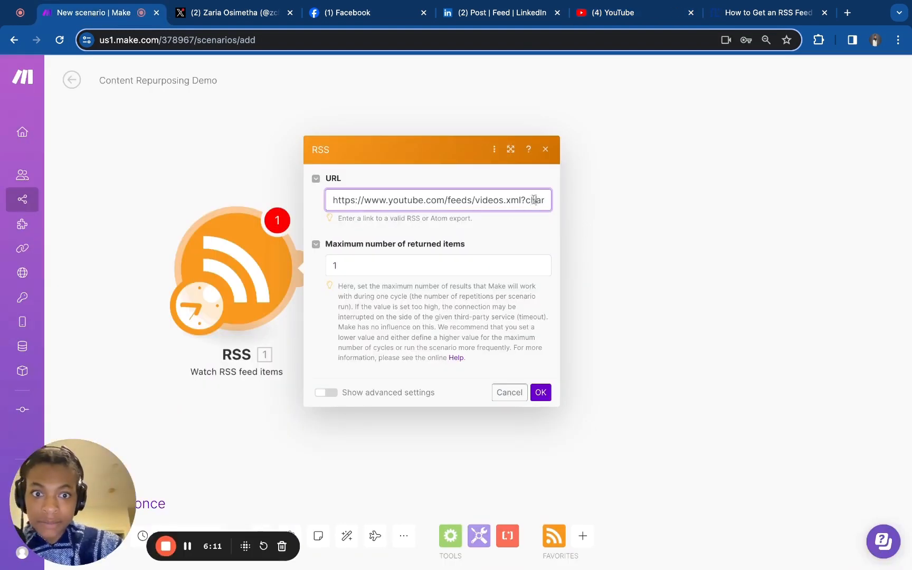
key("Right")
key("Right")
key("Right")
key("Right")
key("Right")
key("Right")
key("Right")
key("Right")
key("Right")
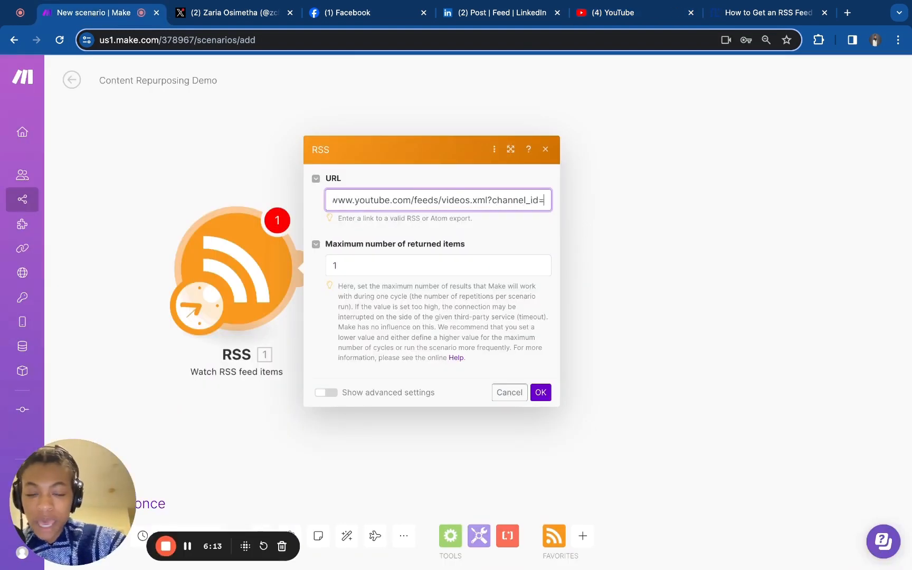
key("super+v")
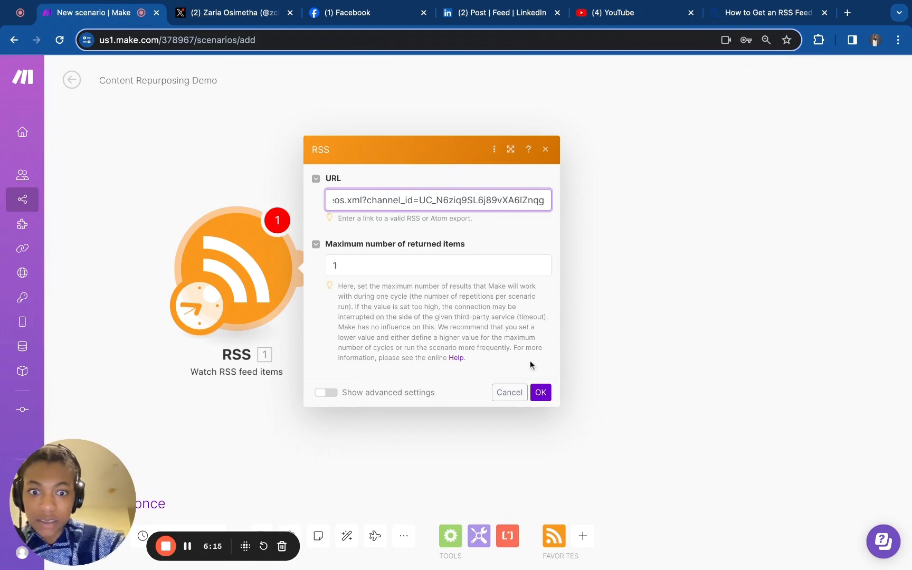
Save the RSS module and set it to start from the feed item "Automated Newsletter w/ GPT4 + Airtable | INSTANT MARKETING TOOL"
left_click(543, 396)
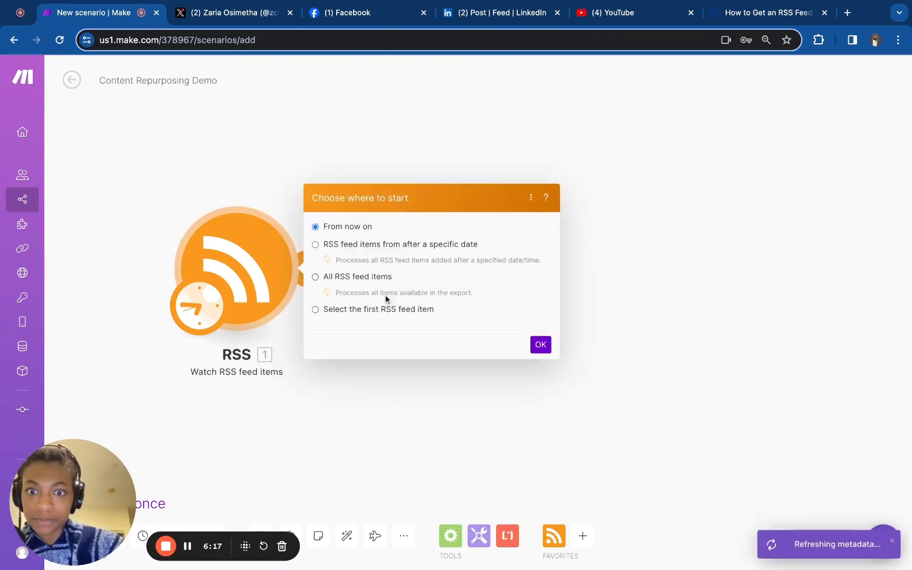
left_click(356, 311)
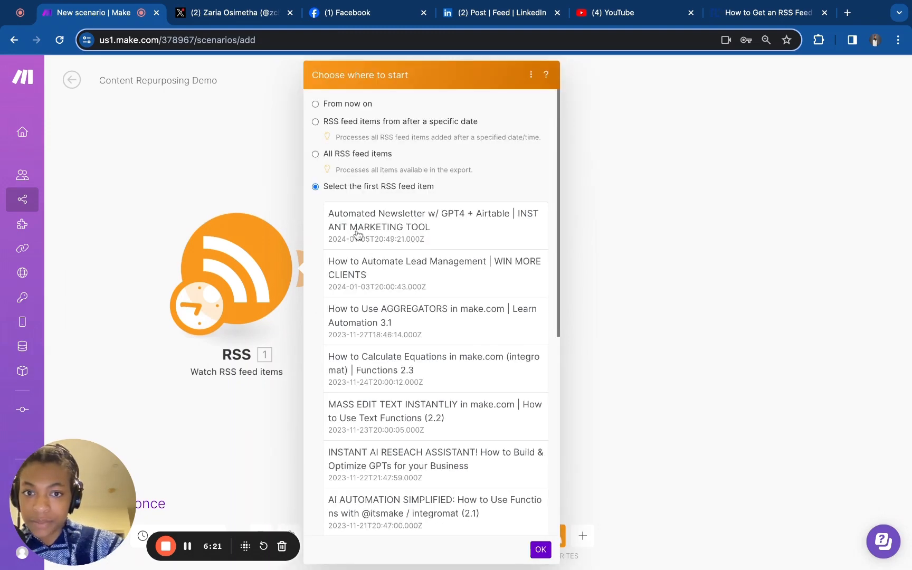
scroll(428, 422, "down", 3)
scroll(424, 419, "down", 4)
scroll(425, 420, "up", 10)
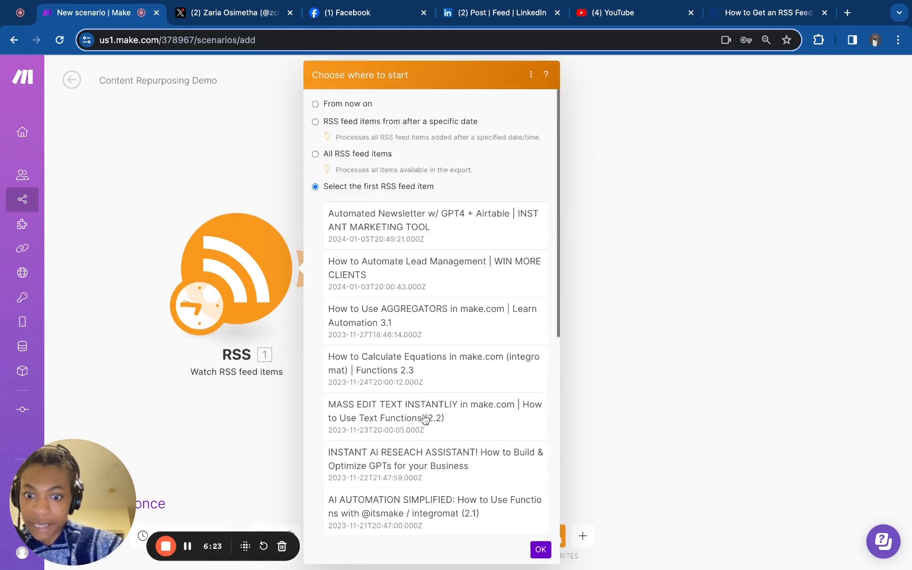
left_click(417, 248)
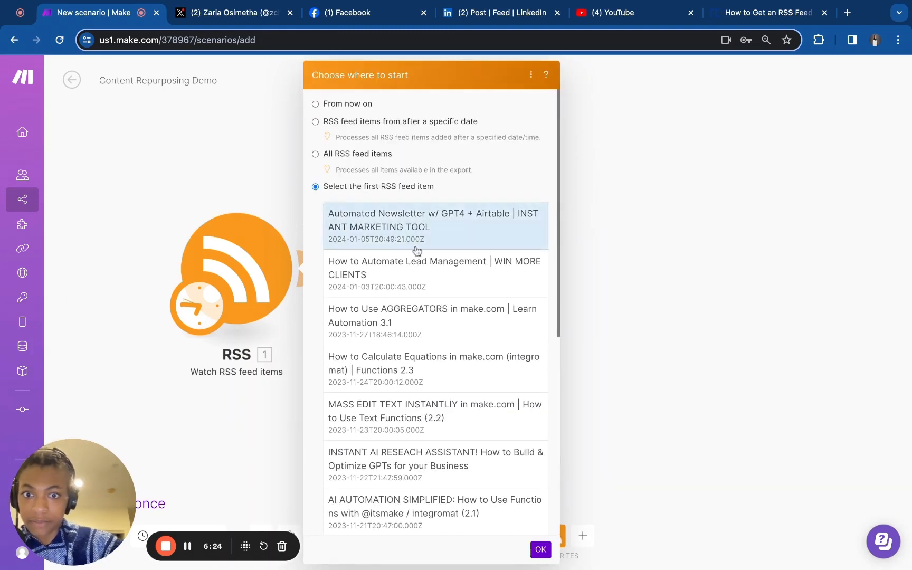
left_click(540, 550)
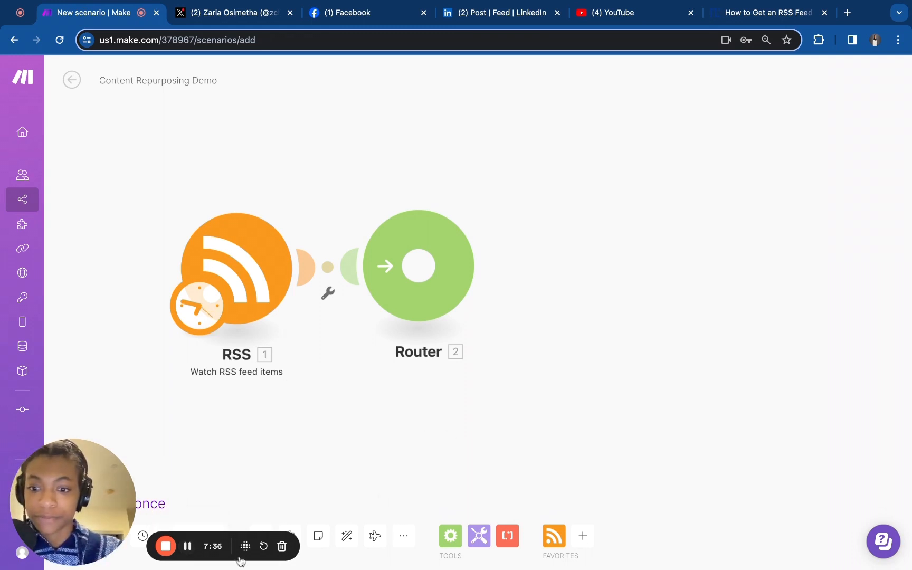
left_click(187, 546)
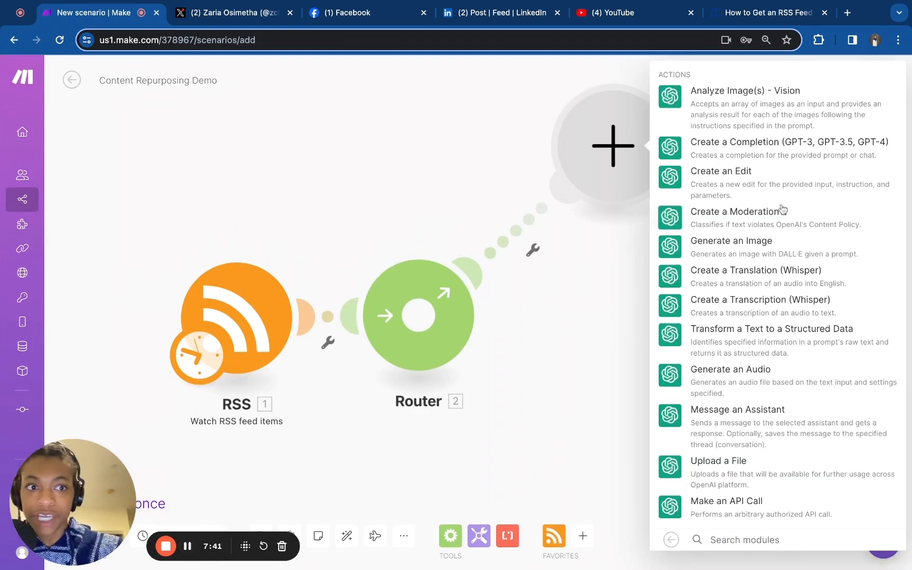
Add an OpenAI Create a Completion module using the Create a Chat Completion method with the gpt-4 model
left_click(776, 153)
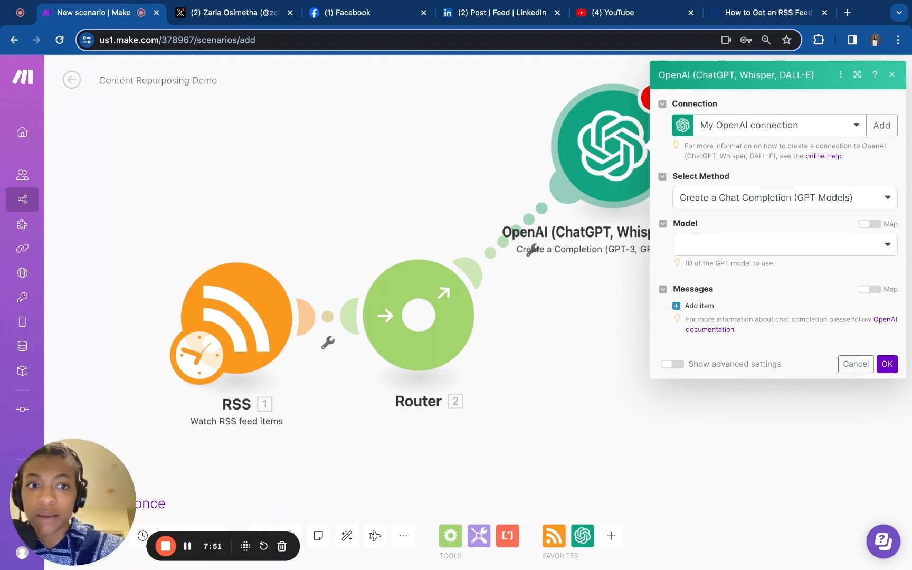
left_click(798, 207)
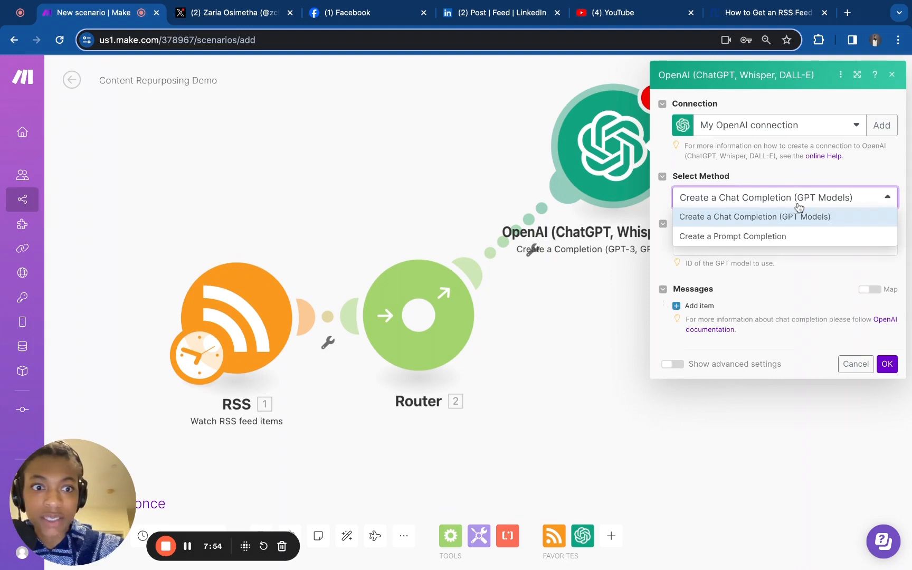
left_click(765, 264)
left_click(773, 247)
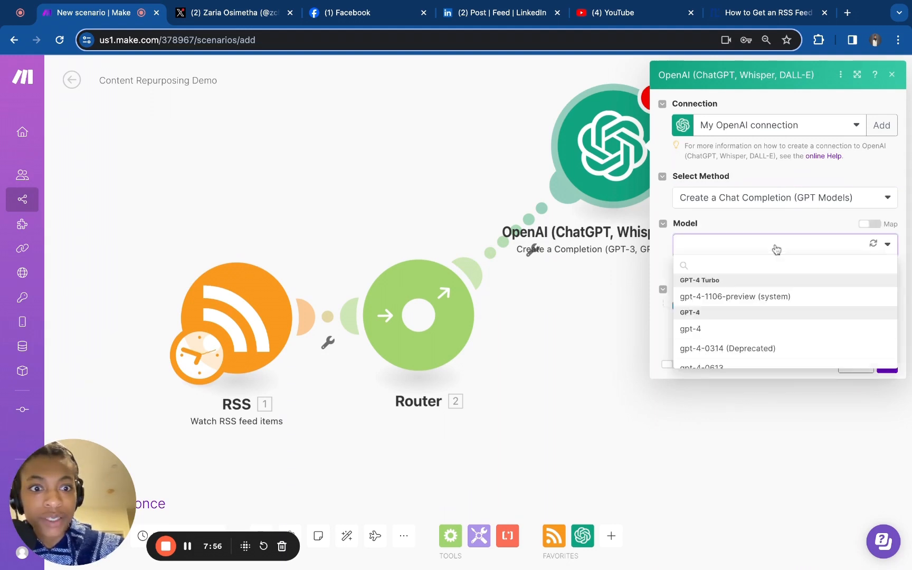
left_click(728, 331)
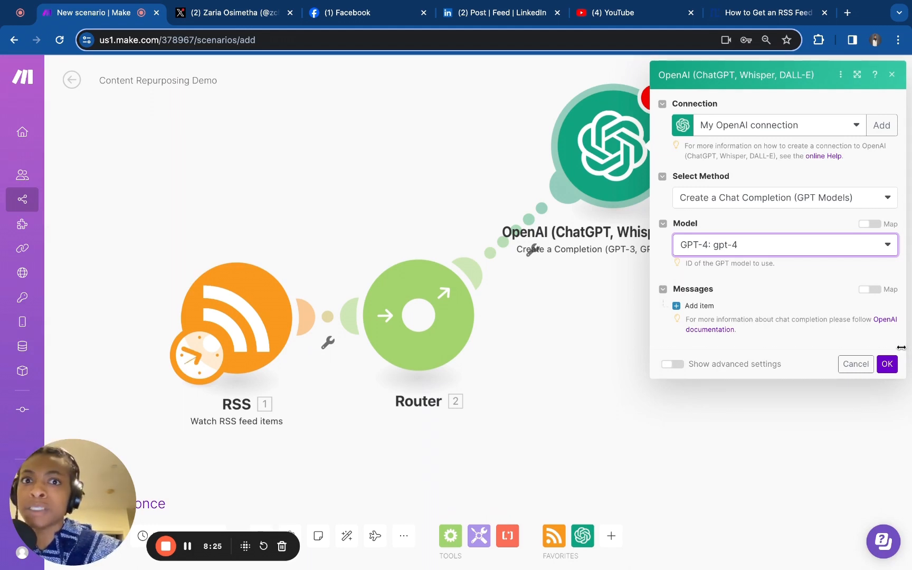
left_click(887, 364)
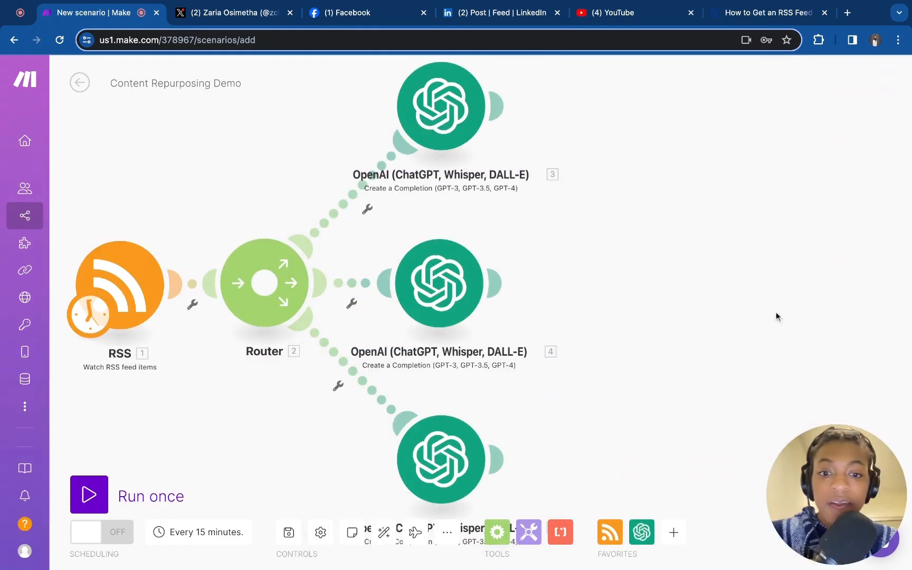
Open the first OpenAI module and read through its system message prompt for LinkedIn posts
scroll(779, 314, "down", 3)
scroll(779, 314, "up", 5)
scroll(779, 319, "down", 3)
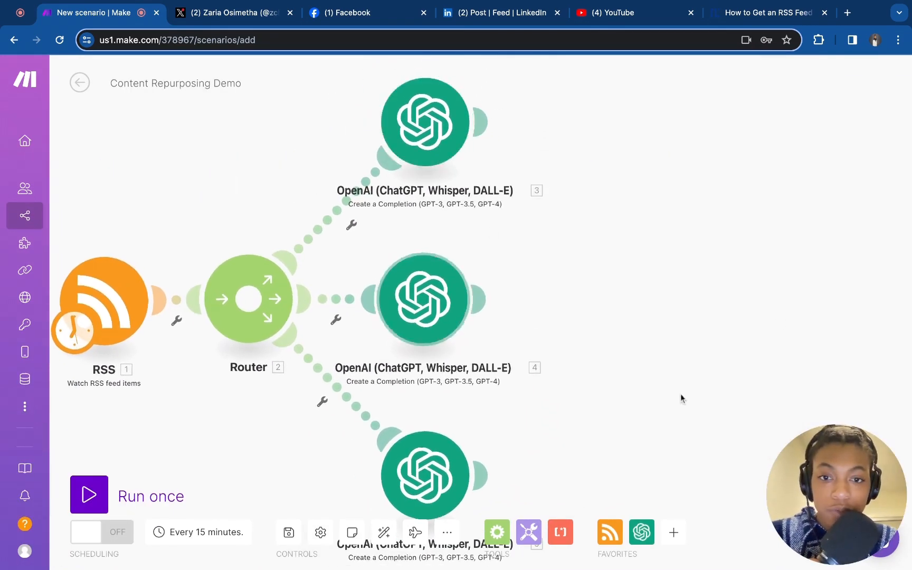
scroll(686, 401, "down", 3)
scroll(728, 240, "up", 1)
scroll(728, 241, "up", 2)
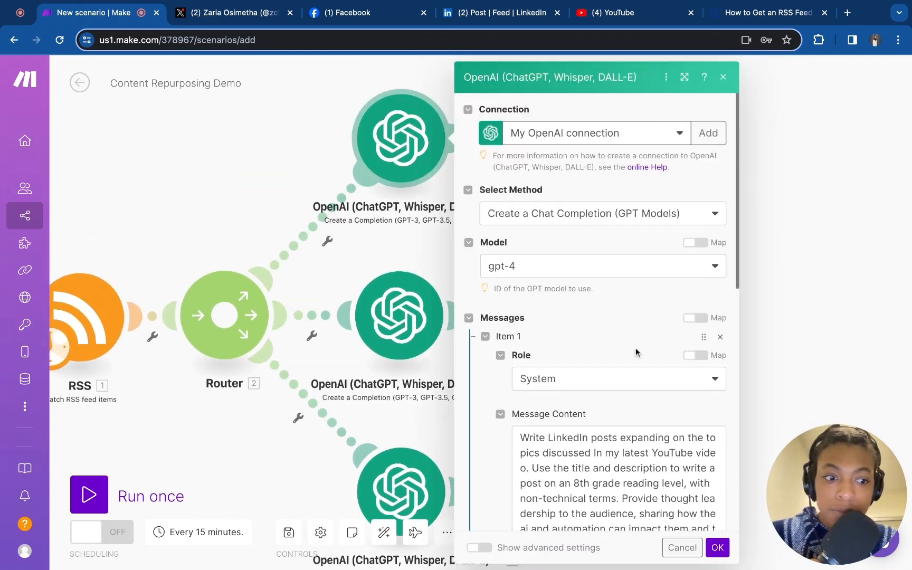
scroll(635, 346, "down", 4)
scroll(637, 352, "down", 2)
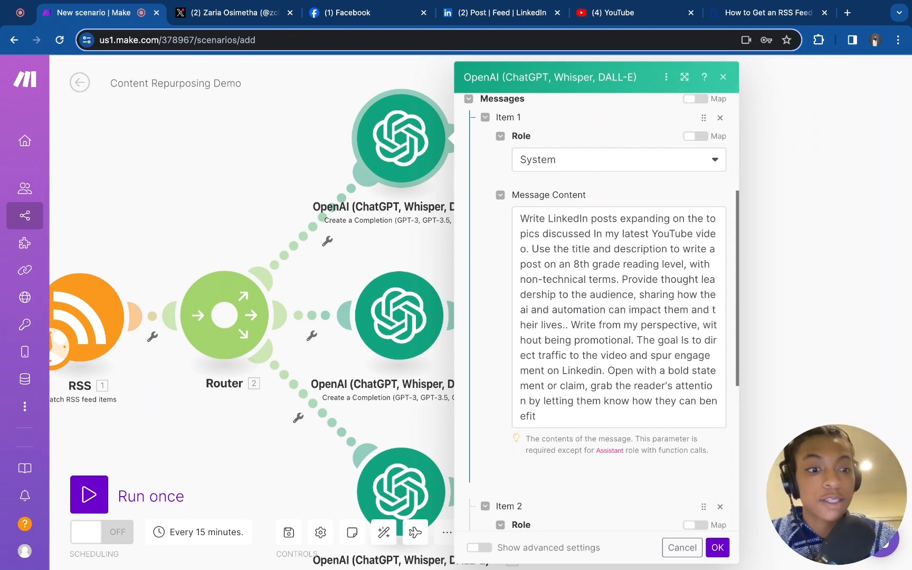
left_click(694, 347)
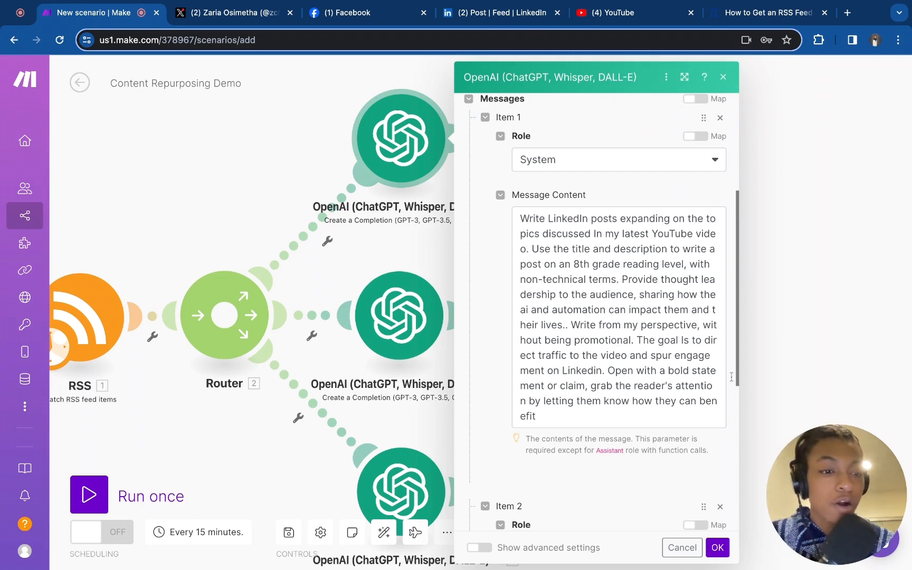
left_click_drag(739, 338, 730, 338)
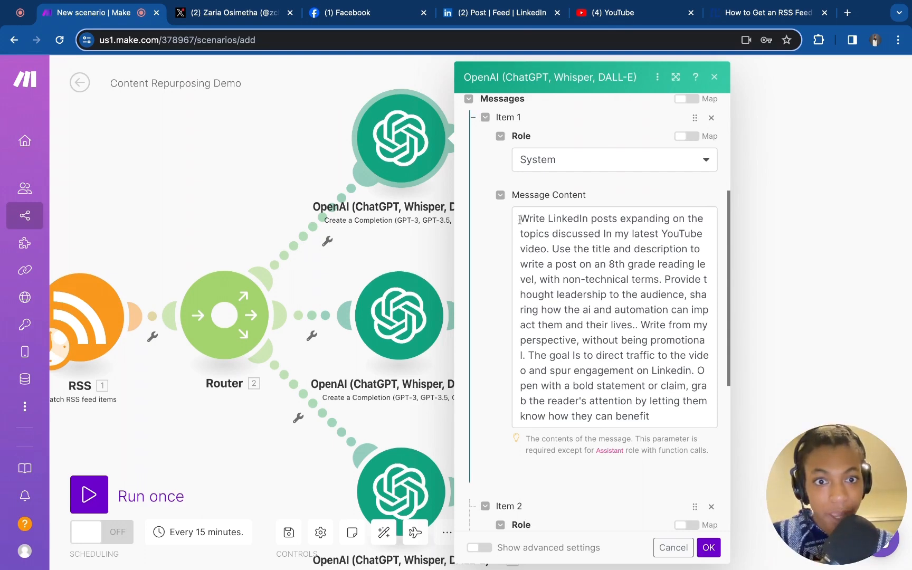
left_click_drag(520, 219, 562, 279)
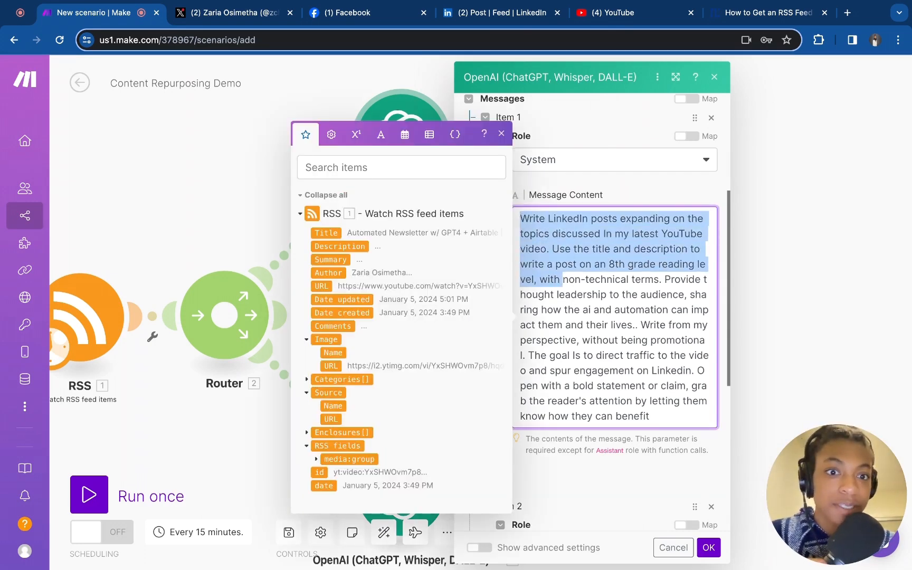
left_click(554, 241)
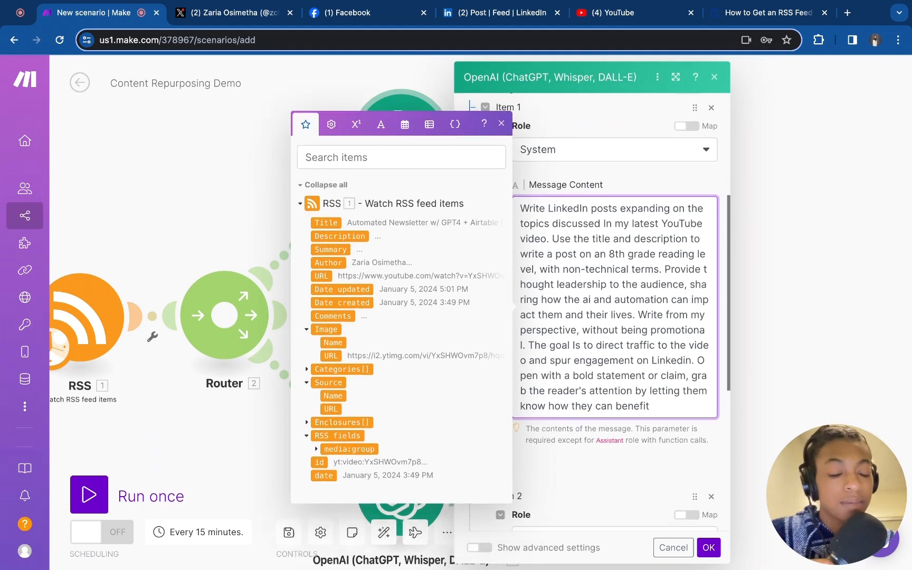
Examine the LinkedIn module's user message with mapped Title, Description and URL fields, and the role options, then close it
scroll(615, 316, "down", 6)
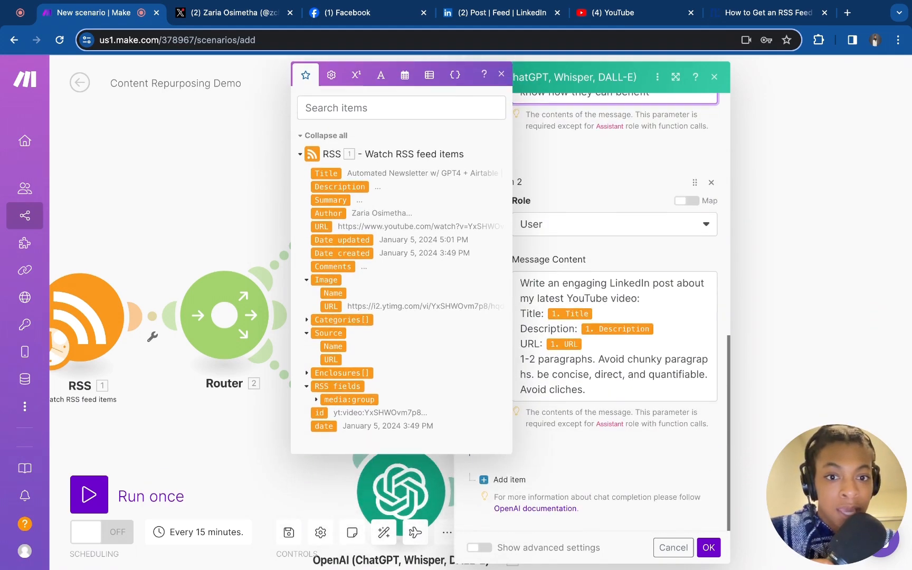
left_click(597, 392)
key("alt+shift+Left")
key("alt+shift+Left")
key("alt+shift+Left")
key("alt+shift+Left")
key("alt+shift+Left")
key("alt+shift+Left")
key("alt+shift+Left")
key("alt+shift+Left")
key("alt+shift+Left")
key("alt+shift+Left")
key("alt+shift+Left")
key("alt+shift+Left")
key("alt+shift+Left")
key("alt+shift+Left")
key("alt+shift+Left")
key("alt+shift+Left")
key("alt+shift+Left")
key("alt+shift+Left")
key("alt+shift+Left")
key("alt+shift+Left")
key("alt+shift+Left")
key("alt+shift+Left")
key("alt+shift+Left")
key("alt+shift+Left")
key("alt+shift+Left")
key("alt+shift+Left")
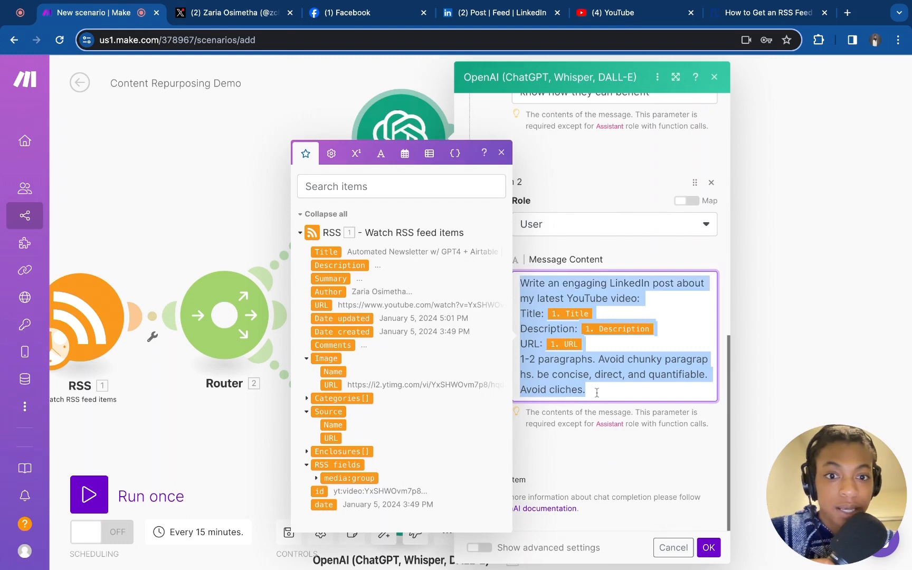
left_click(521, 284)
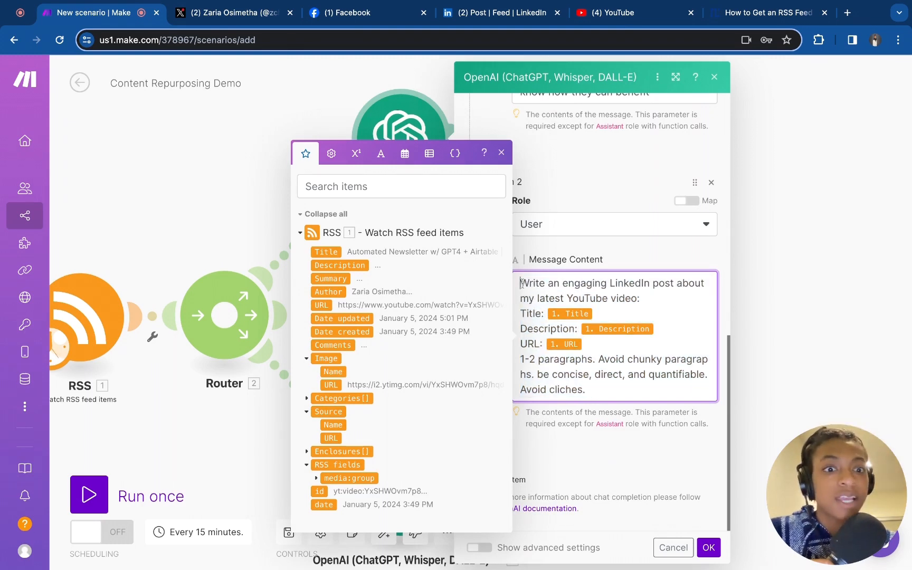
left_click_drag(520, 284, 596, 316)
left_click(596, 316)
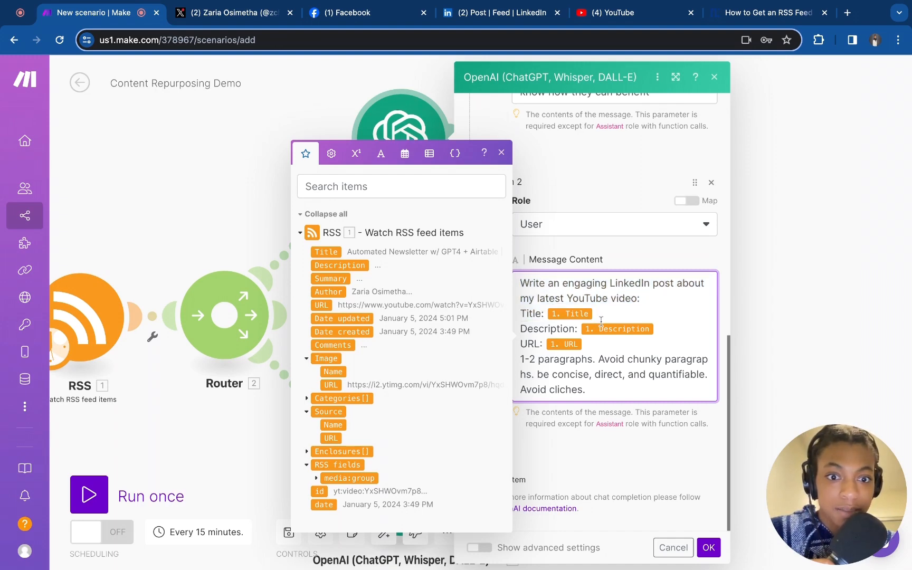
key("super+Tab")
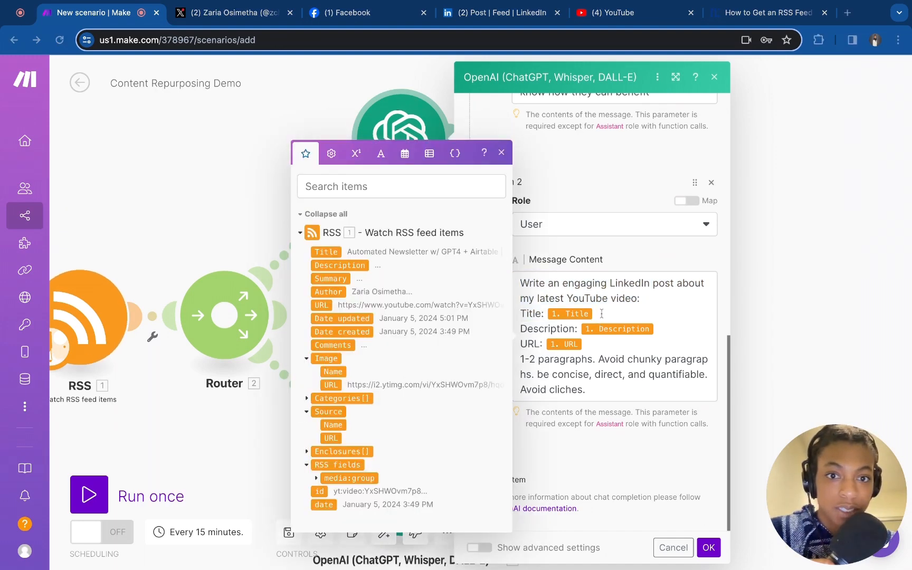
key("super+Tab")
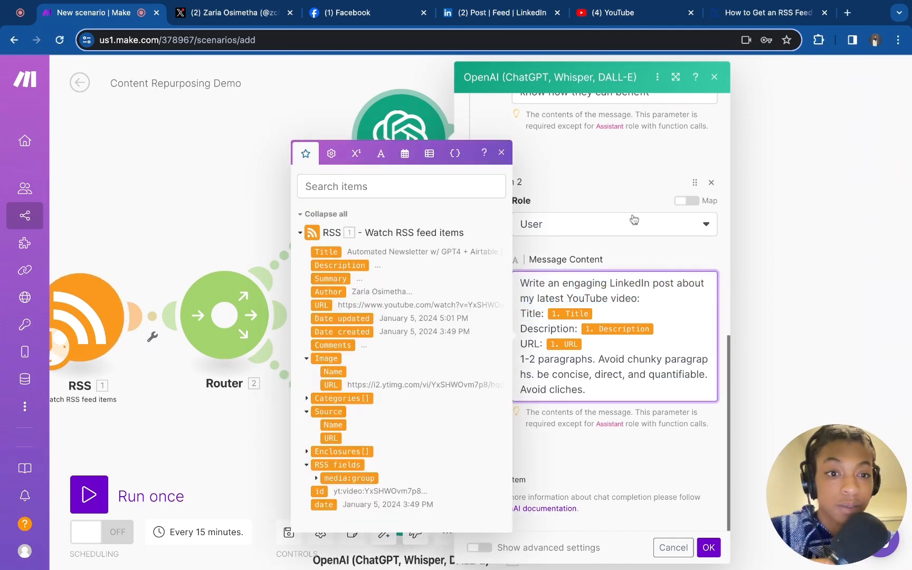
scroll(633, 228, "up", 8)
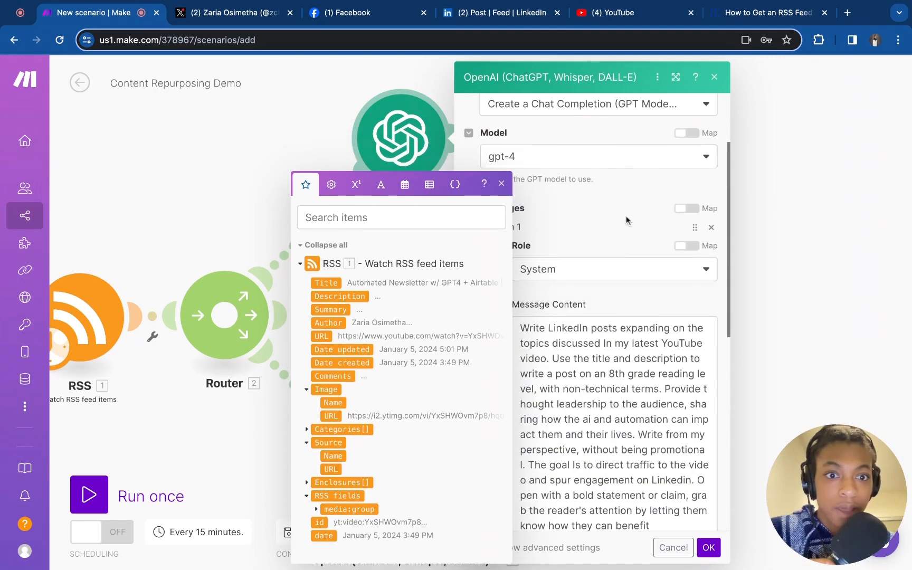
left_click(597, 276)
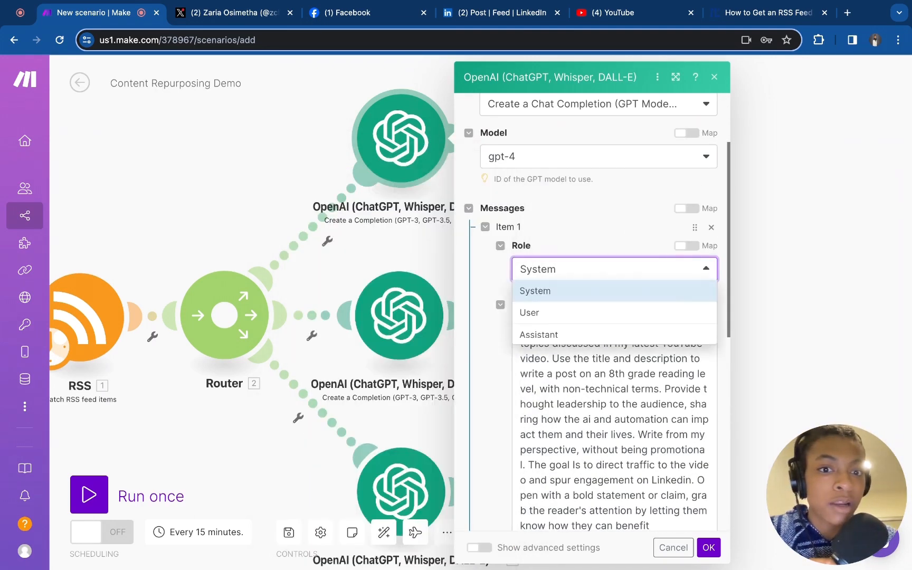
left_click(605, 224)
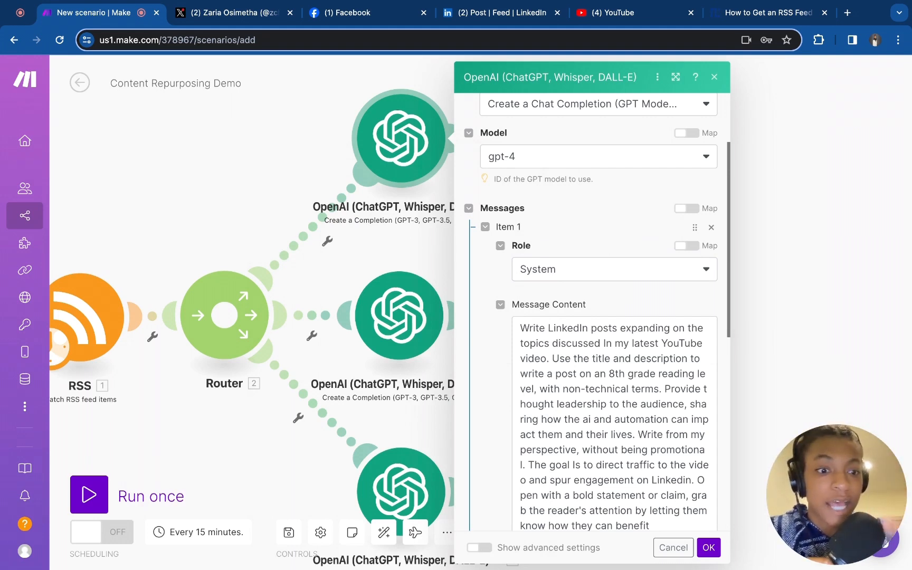
scroll(568, 306, "down", 10)
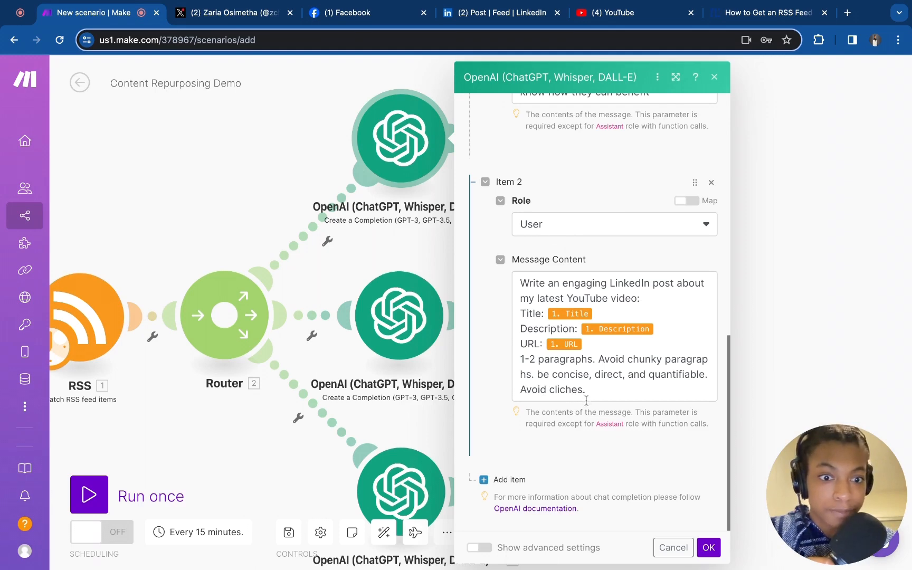
left_click(707, 549)
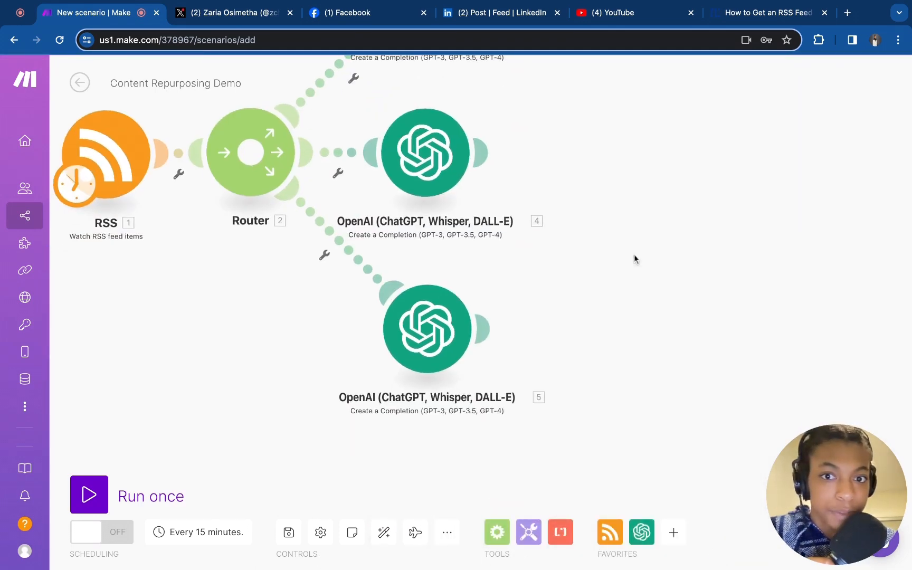
Open the second OpenAI module and review its system and user messages for tweets
left_click(435, 136)
scroll(729, 315, "down", 10)
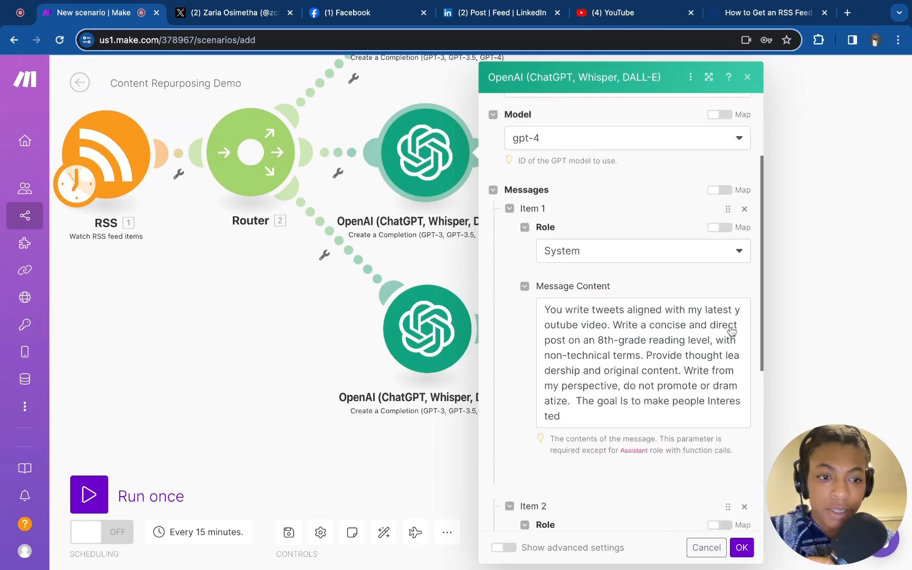
scroll(625, 226, "up", 3)
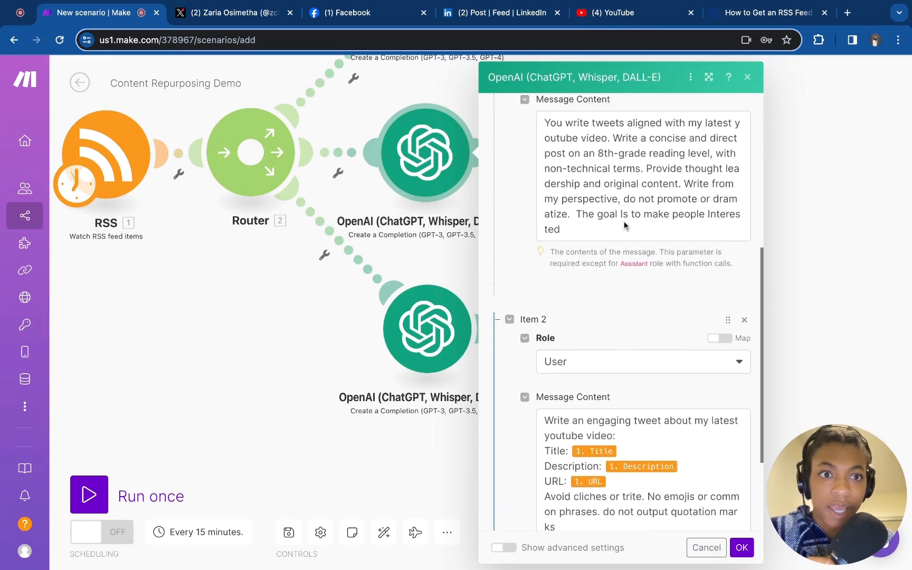
scroll(624, 226, "down", 2)
Open the third OpenAI module and review its Facebook post messages before closing it
left_click(431, 338)
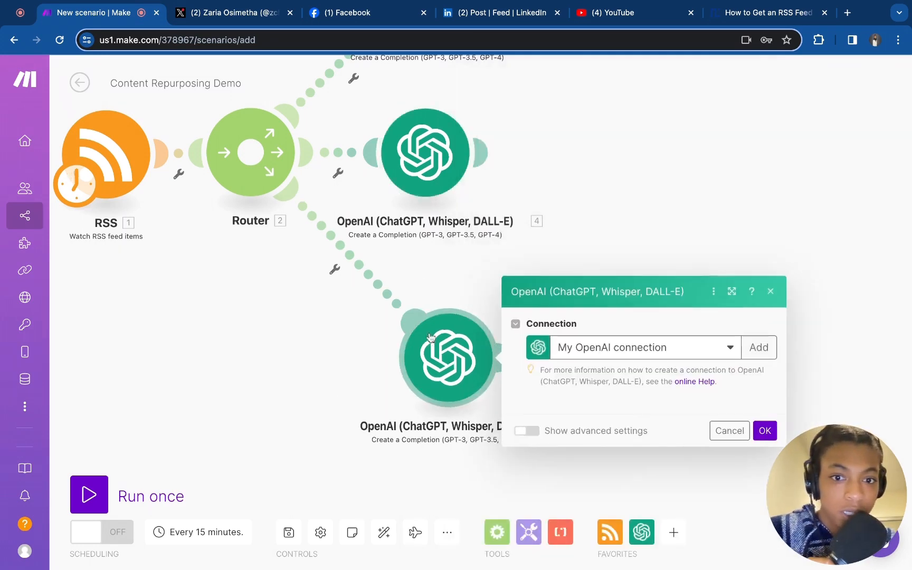
scroll(631, 396, "down", 8)
scroll(631, 397, "down", 4)
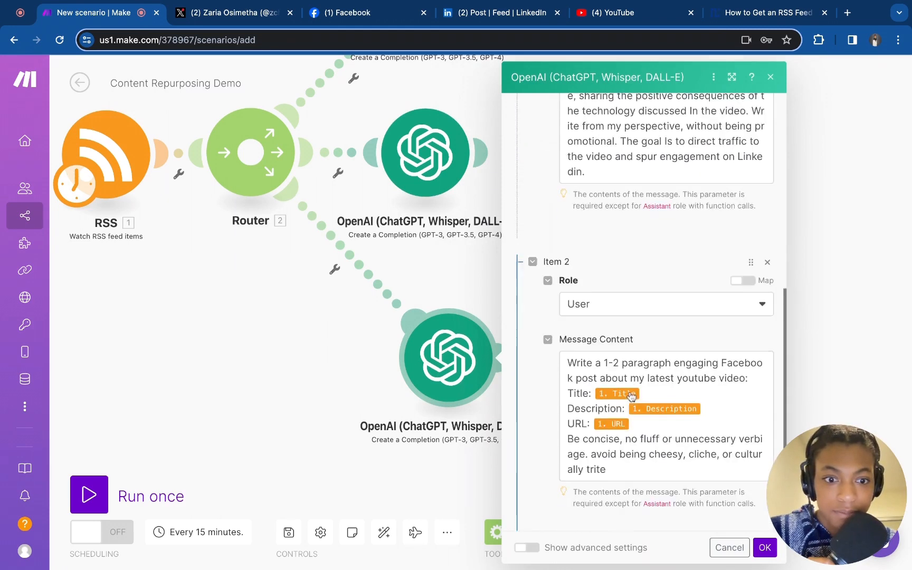
scroll(723, 520, "up", 10)
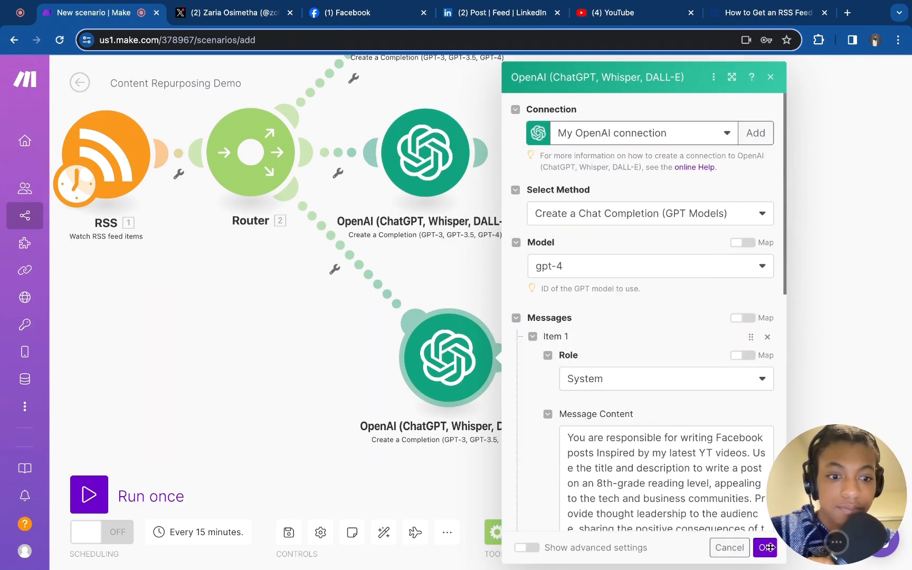
left_click(763, 549)
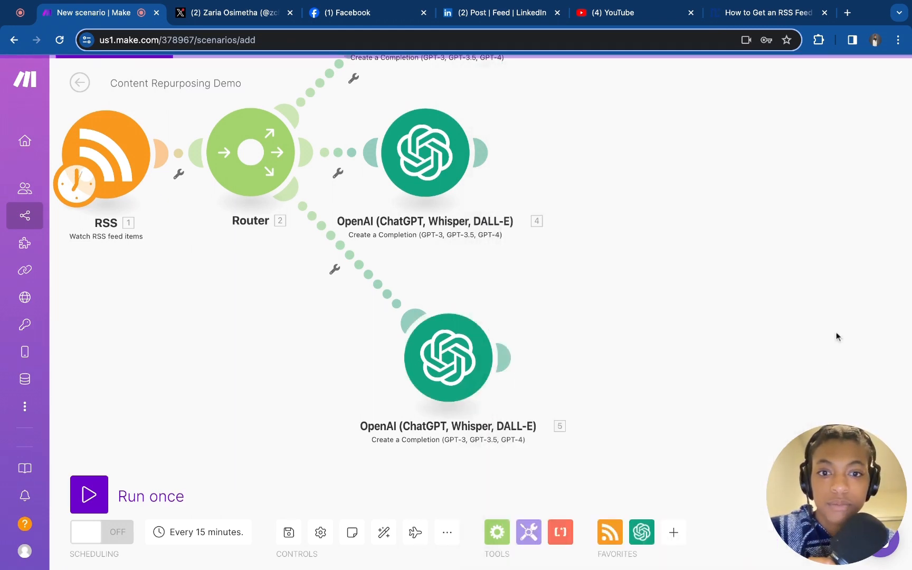
Add an HTTP "Get a file" module after the LinkedIn OpenAI module
scroll(808, 257, "up", 10)
scroll(808, 257, "right", 6)
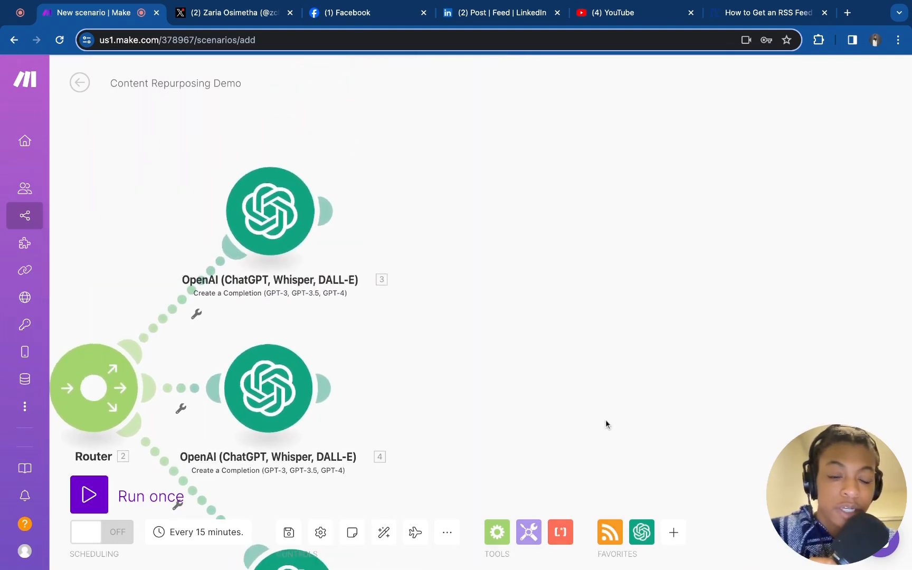
scroll(606, 420, "left", 5)
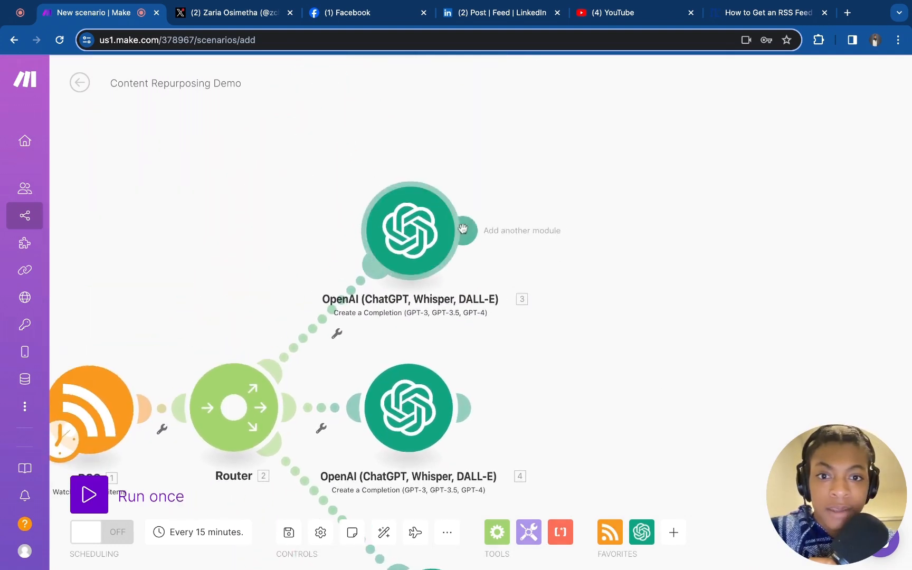
left_click(514, 233)
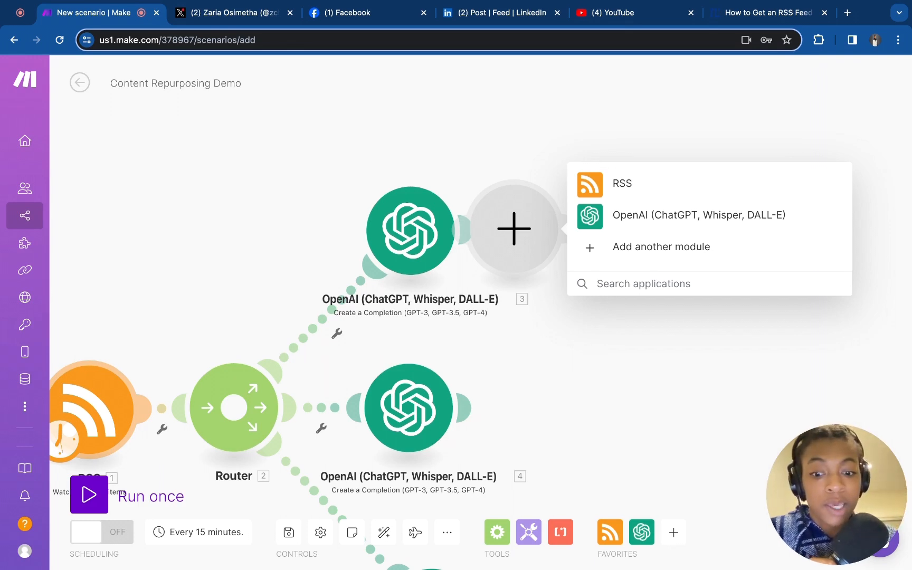
type("http")
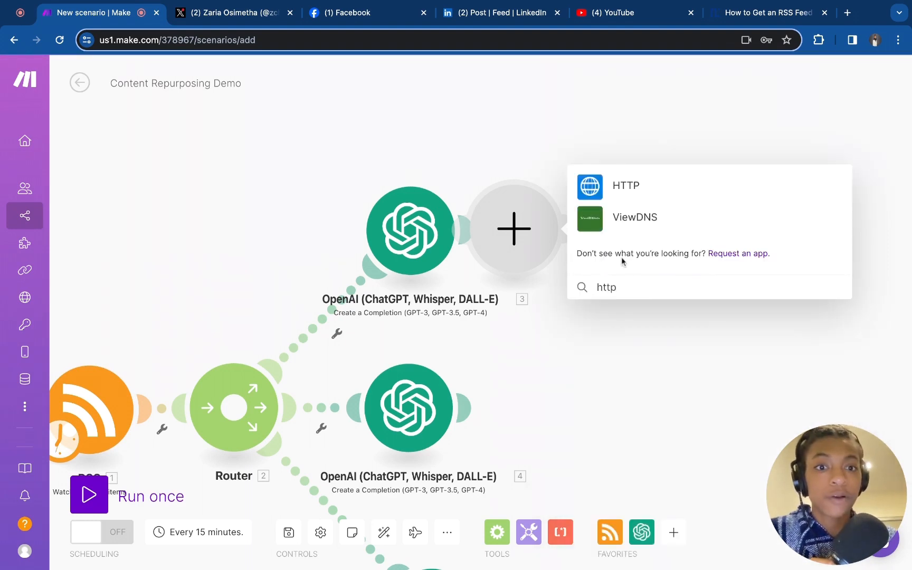
left_click(636, 188)
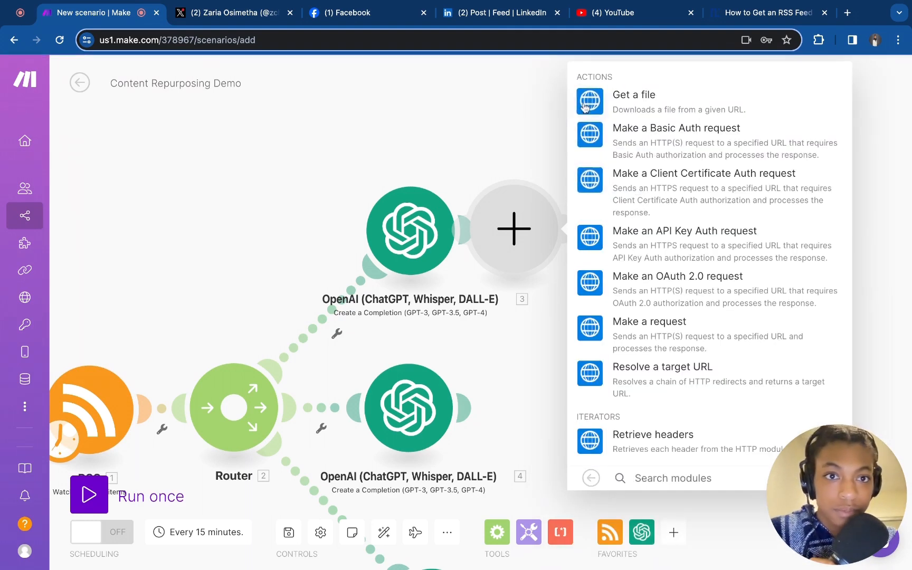
left_click(645, 105)
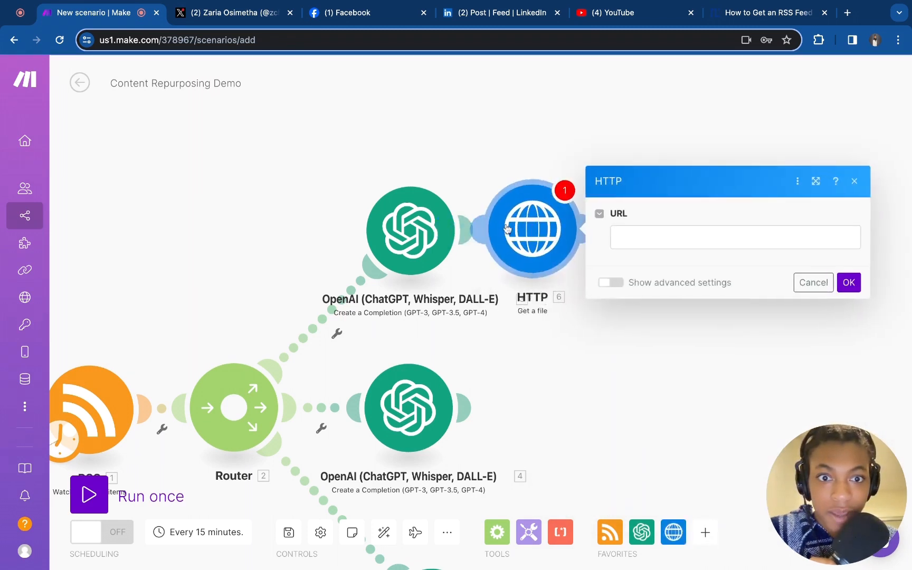
Map the RSS Image URL into the HTTP module's URL field and save the module
left_click(654, 239)
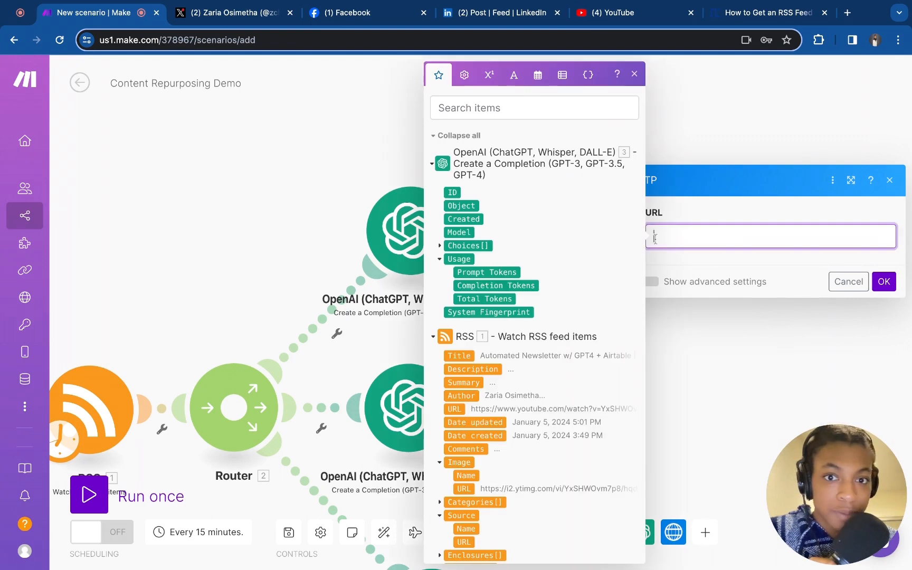
scroll(519, 257, "down", 2)
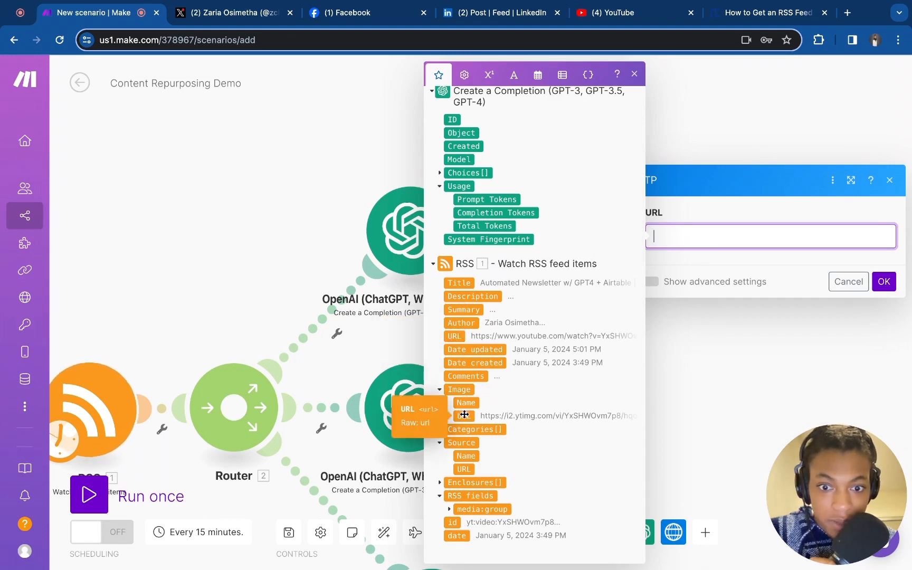
left_click(464, 414)
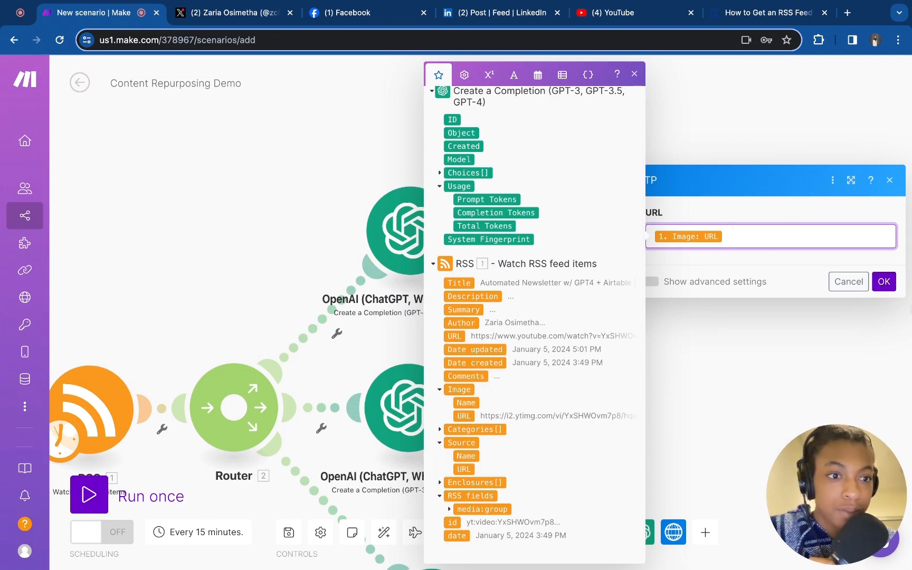
left_click(884, 281)
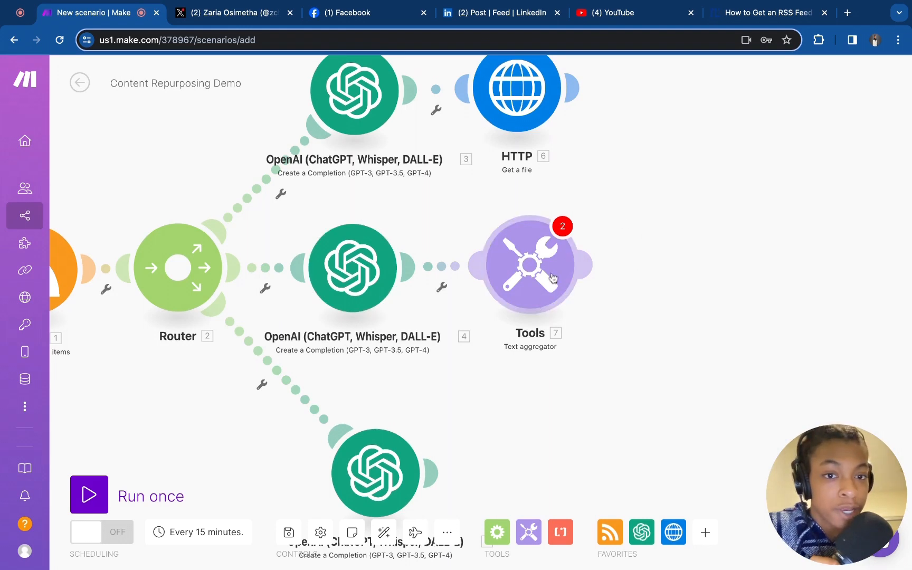
Reposition the Text aggregator Tools module next to the second OpenAI module
left_click_drag(543, 280, 516, 280)
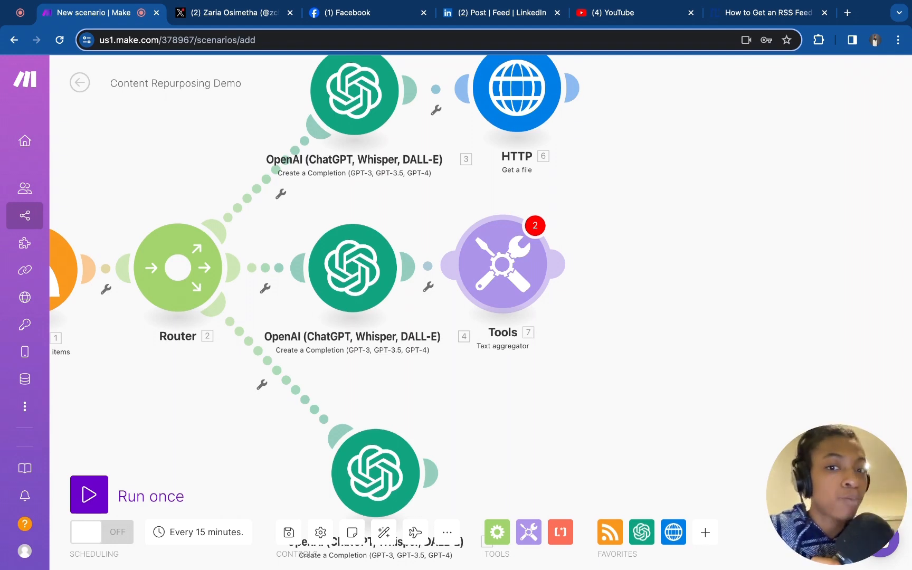
left_click_drag(504, 252, 492, 268)
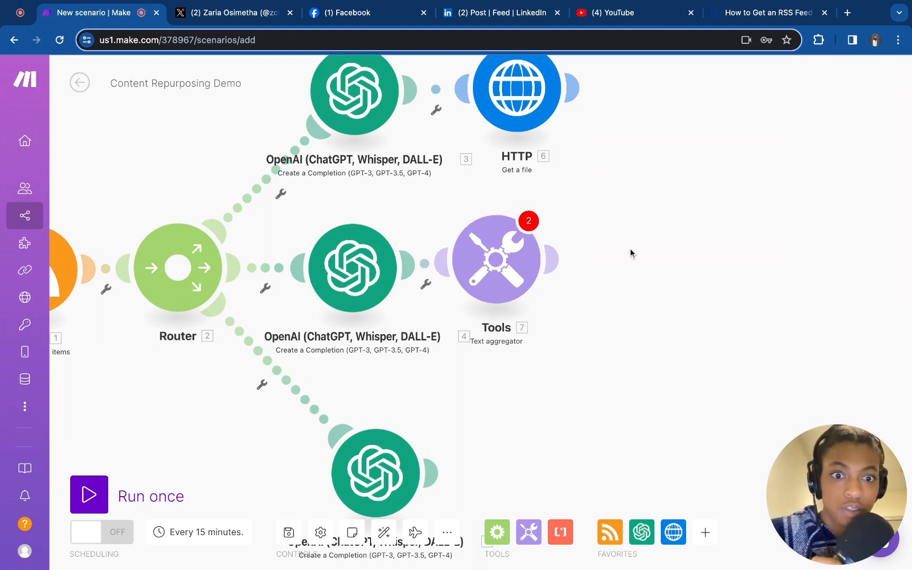
left_click(624, 274)
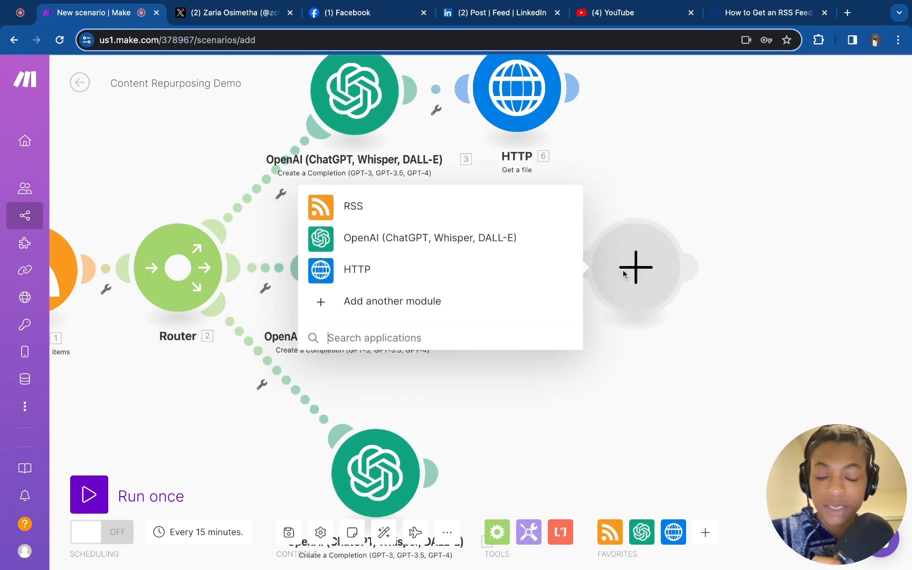
type("t")
left_click(723, 501)
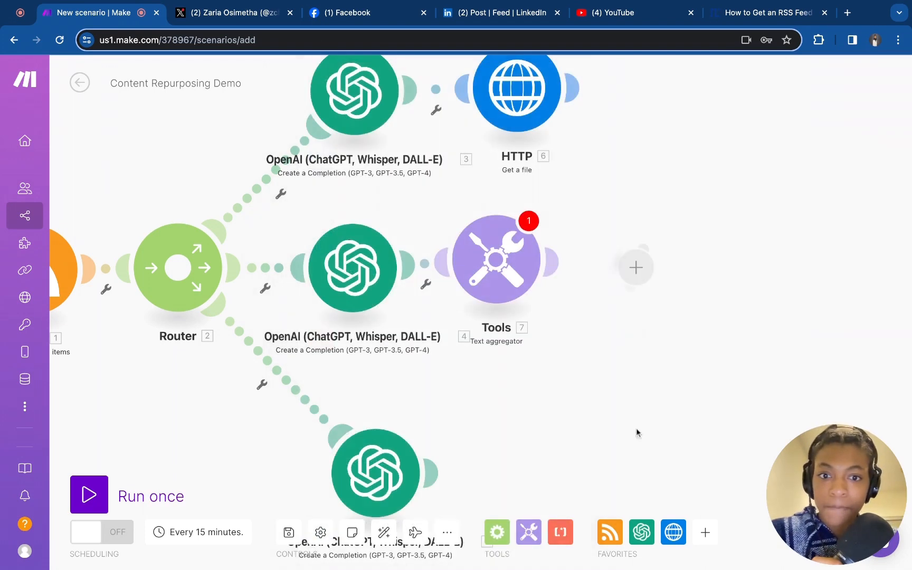
Add a Facebook Pages "Create a Post" module after the third OpenAI module
scroll(628, 435, "down", 5)
left_click(525, 350)
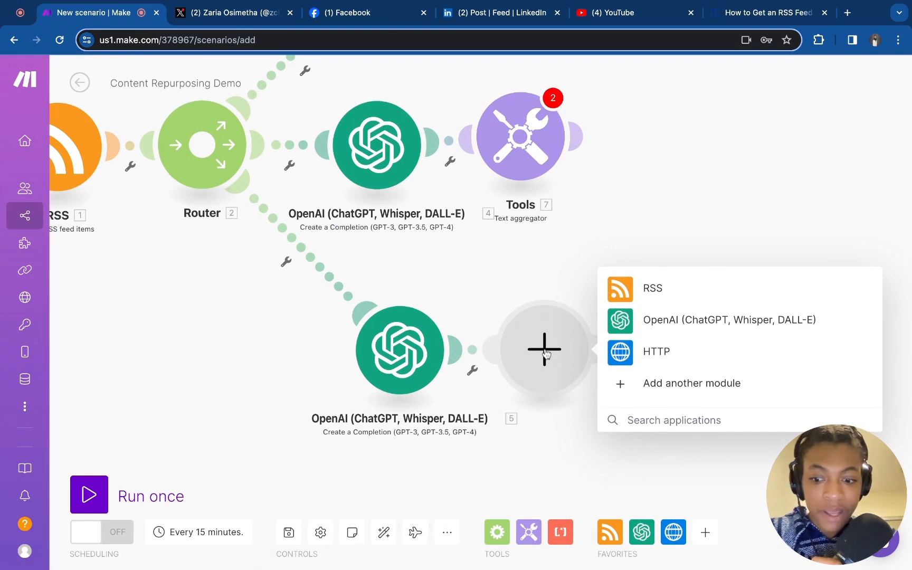
type("face")
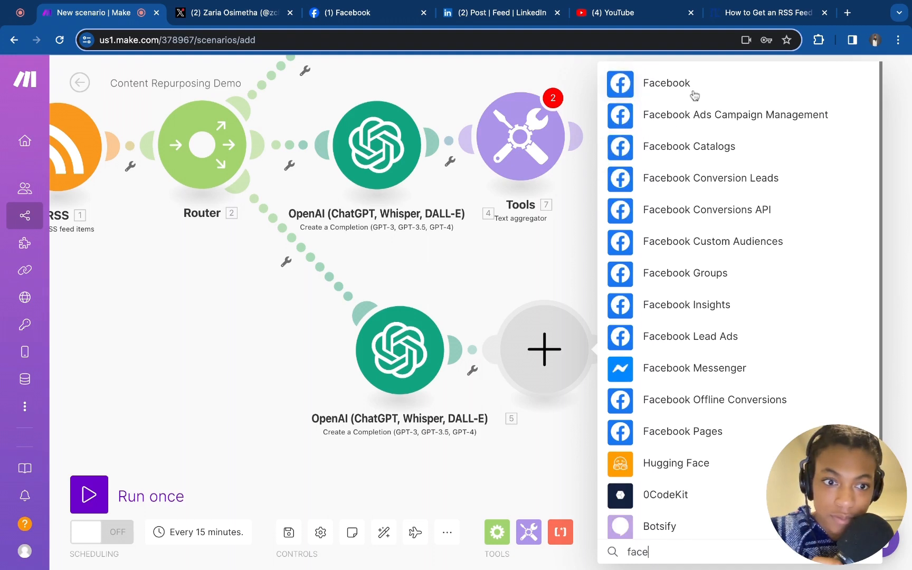
left_click(705, 432)
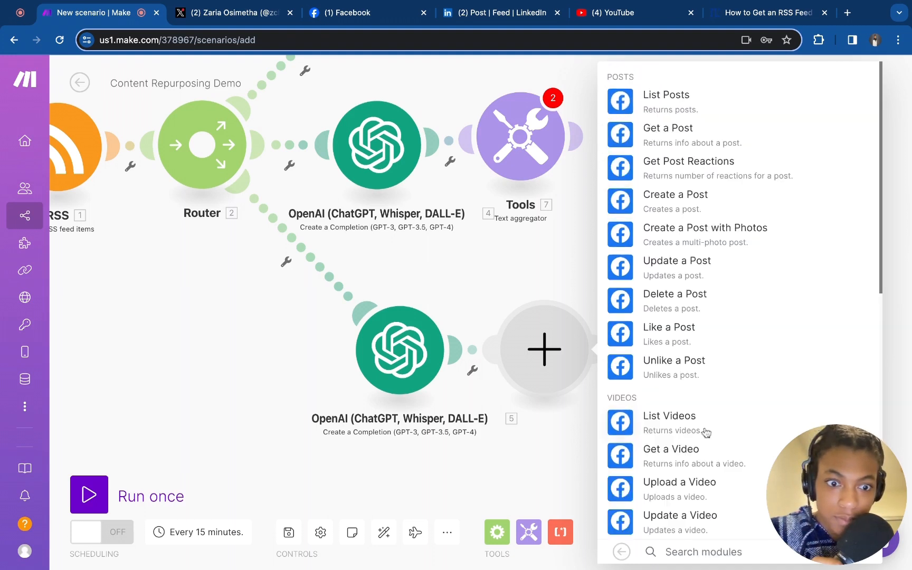
left_click(666, 195)
left_click(666, 143)
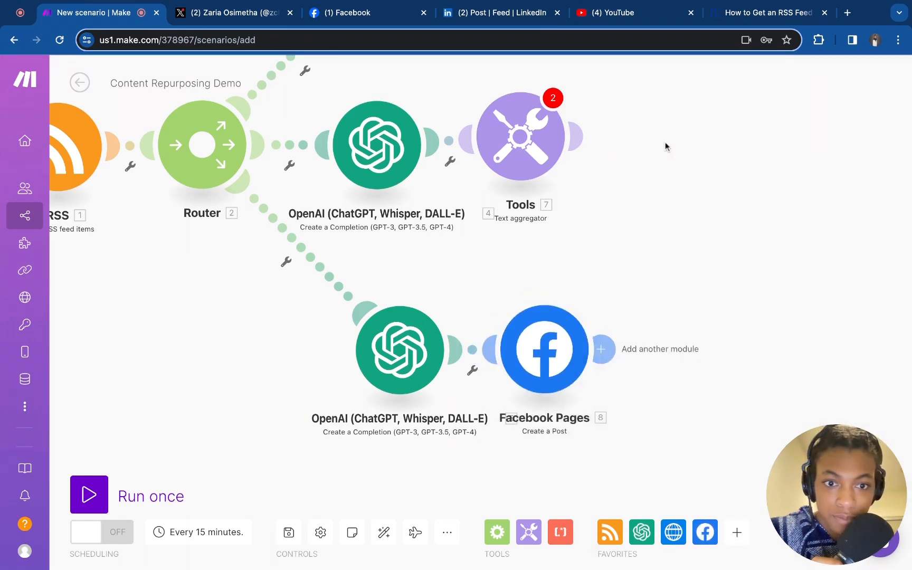
Configure the Text aggregator with OpenAI module 4 as source and its Message Content as the text
scroll(665, 143, "up", 3)
scroll(665, 142, "up", 2)
scroll(753, 339, "left", 2)
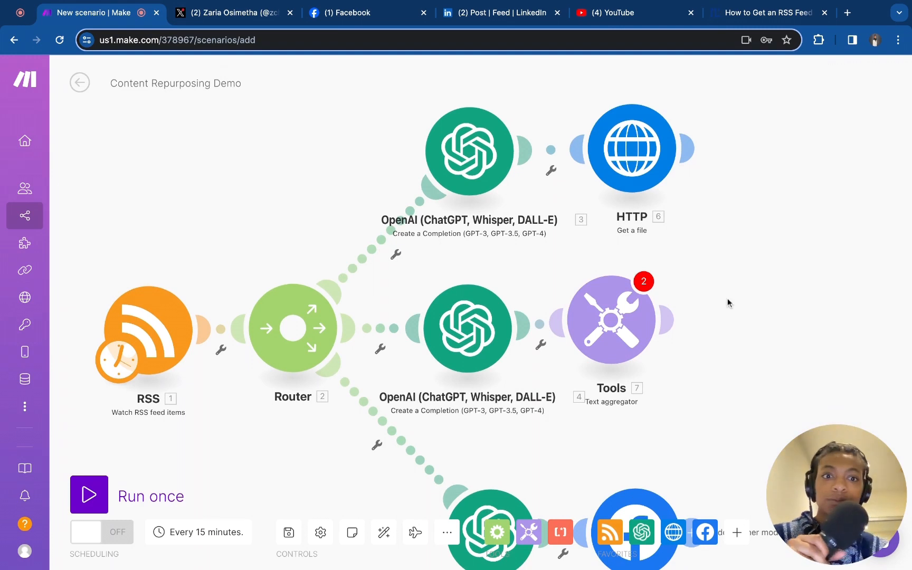
left_click(602, 317)
left_click(686, 303)
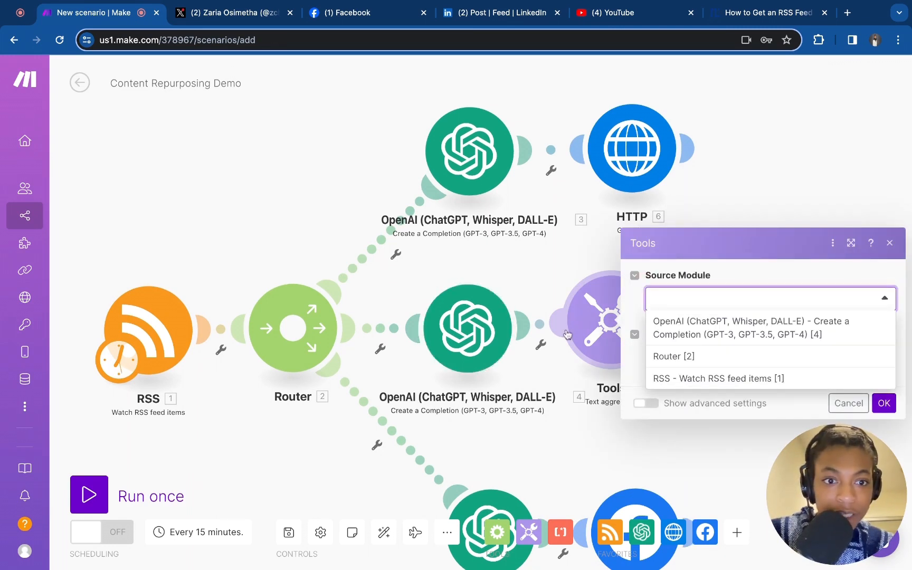
left_click(758, 340)
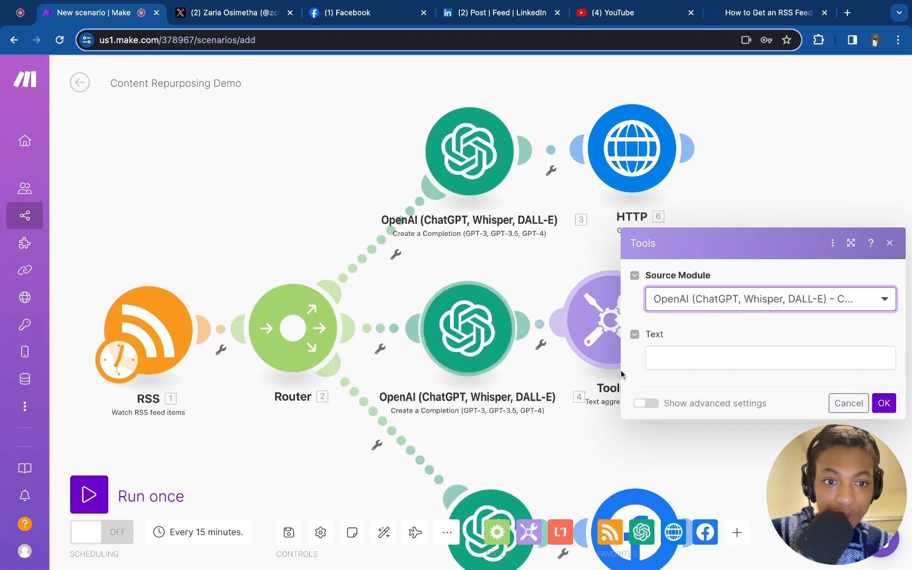
left_click(695, 356)
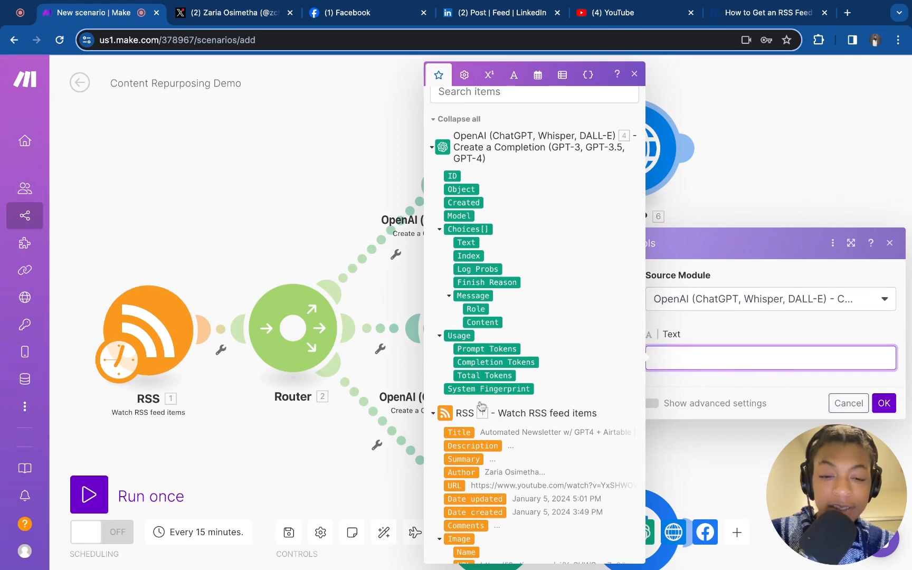
left_click_drag(483, 324, 686, 358)
left_click(884, 403)
Add a Twitter "Create a Tweet" module after the Text aggregator
mouse_move(633, 325)
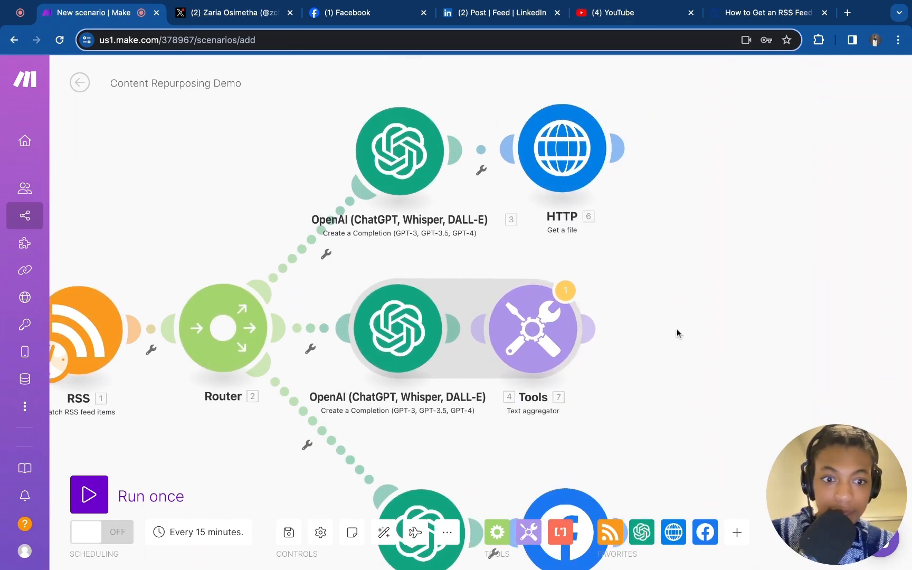
left_click(677, 331)
type("tw")
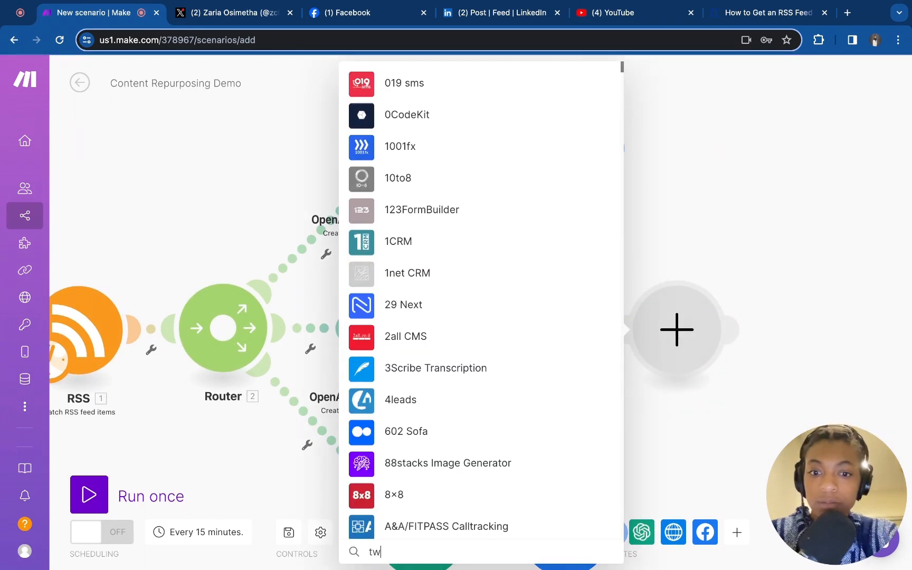
type("iu")
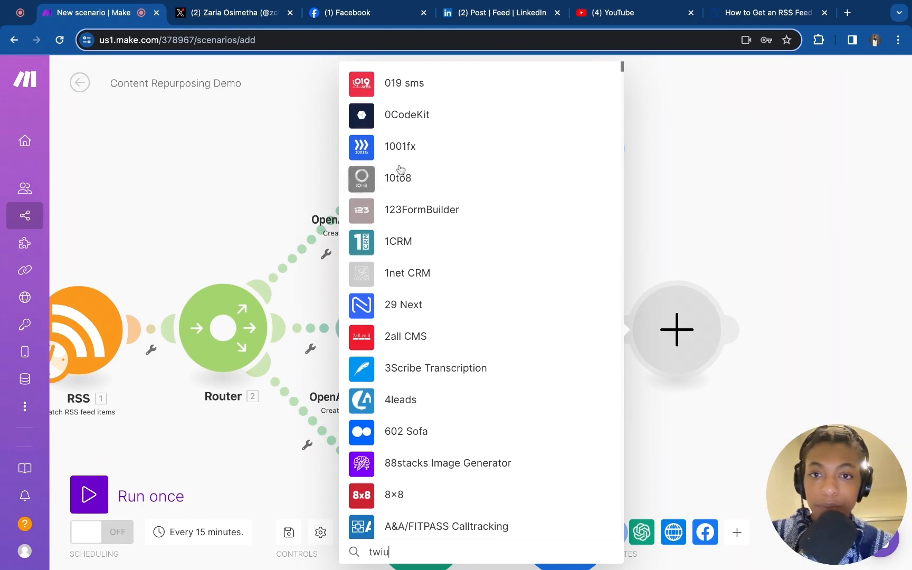
key("BackSpace")
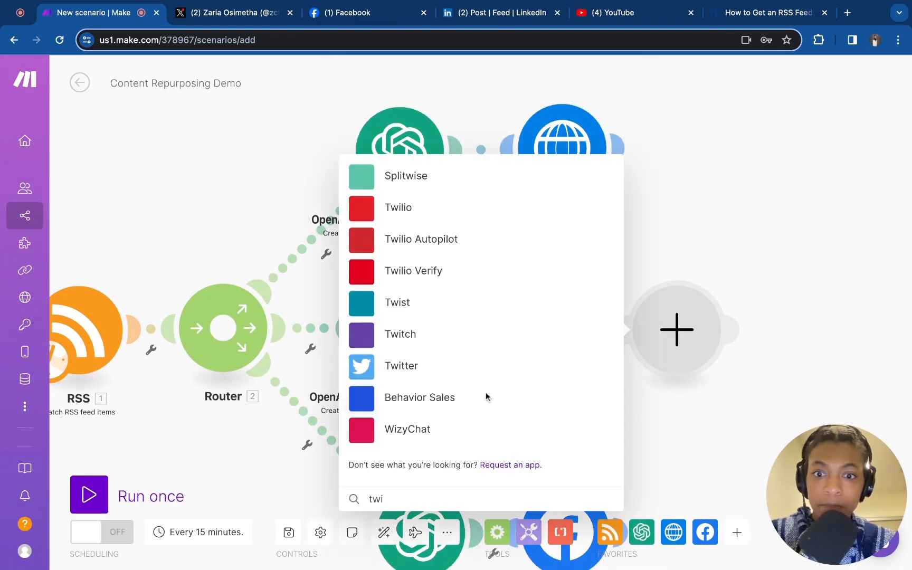
left_click(406, 368)
left_click(410, 288)
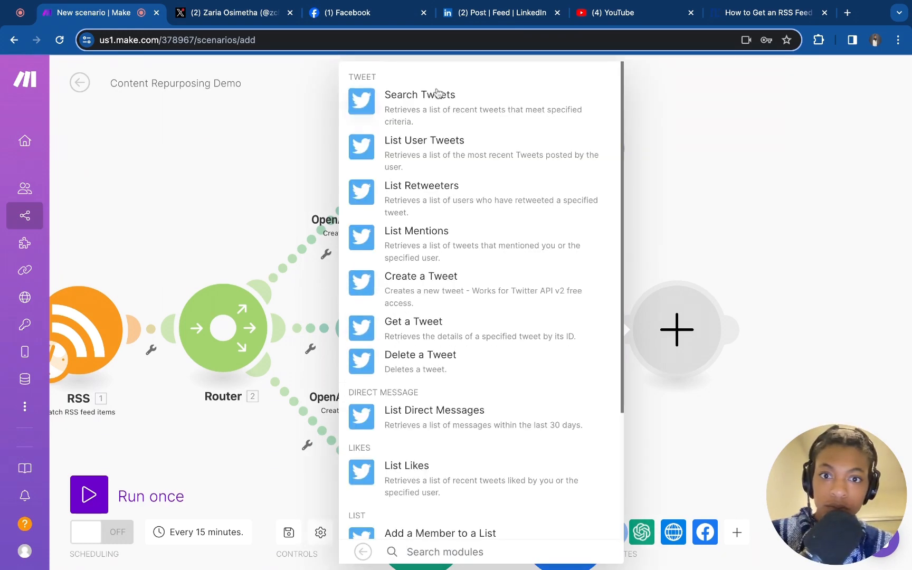
scroll(527, 364, "down", 4)
scroll(527, 361, "up", 4)
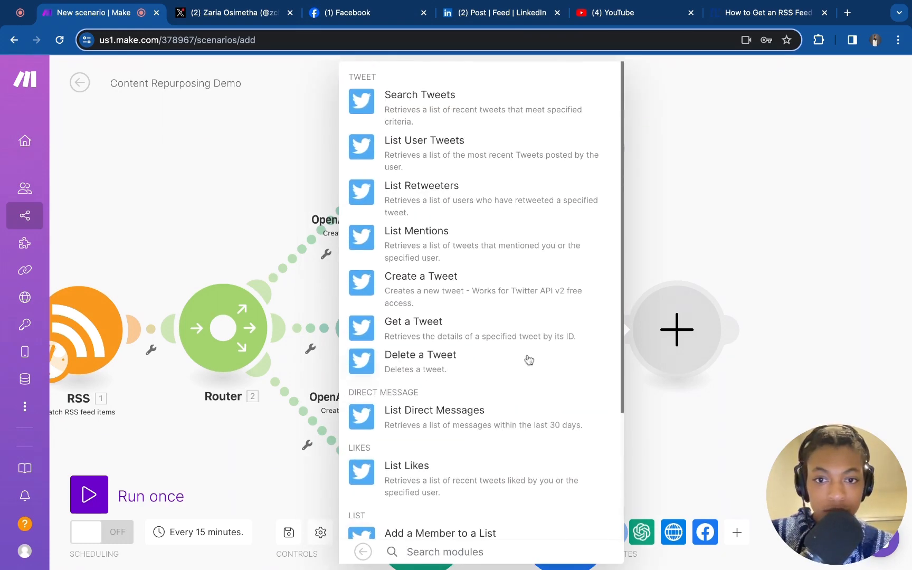
left_click(441, 285)
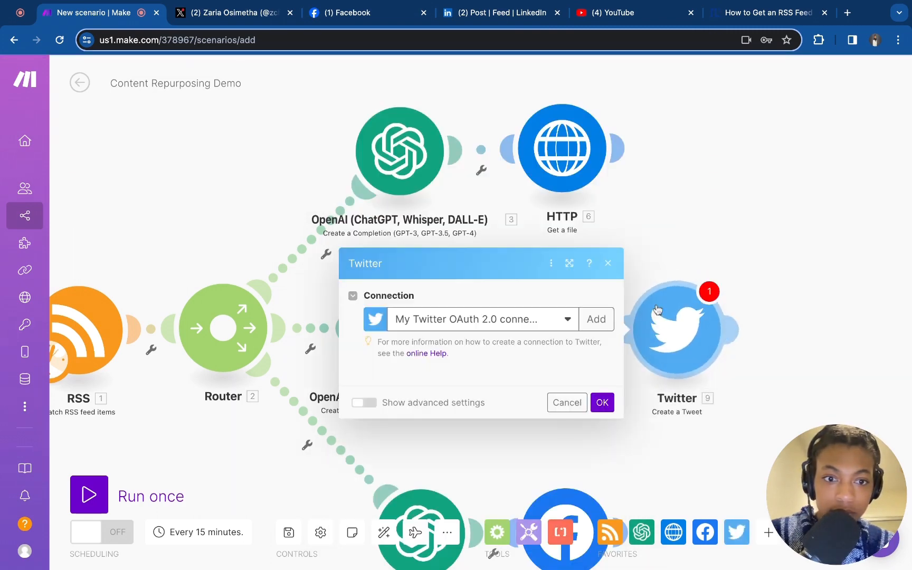
Switch the Twitter module's connection to the second listed account and close the module
left_click(549, 295)
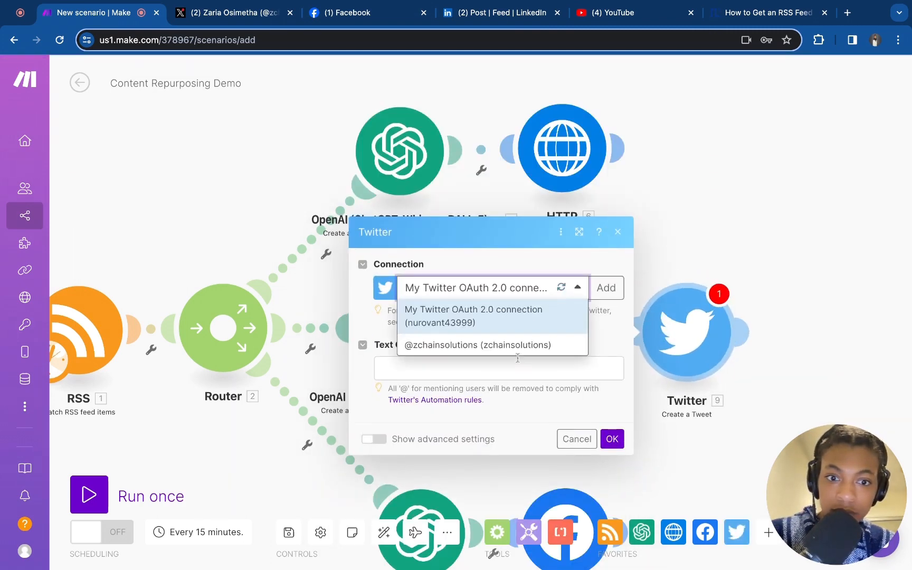
left_click(517, 346)
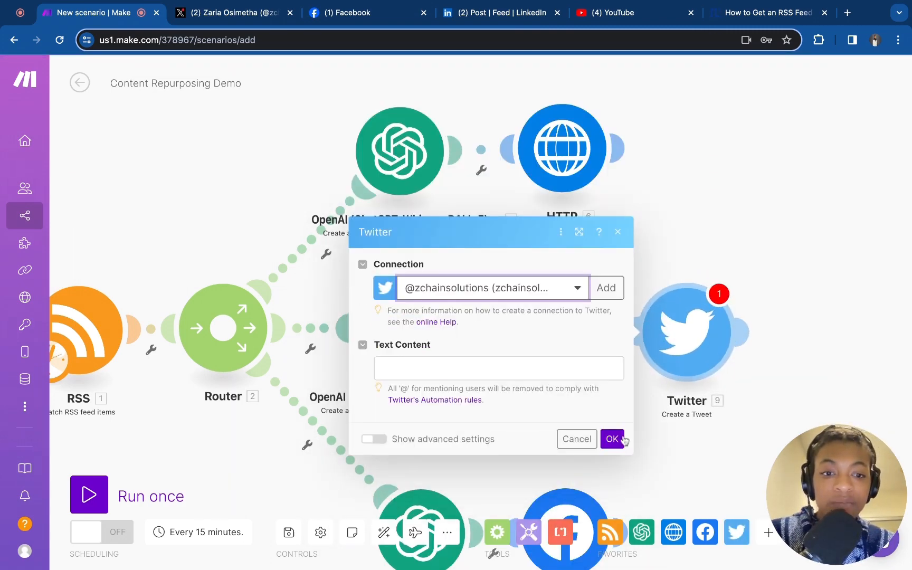
left_click(623, 439)
left_click(610, 460)
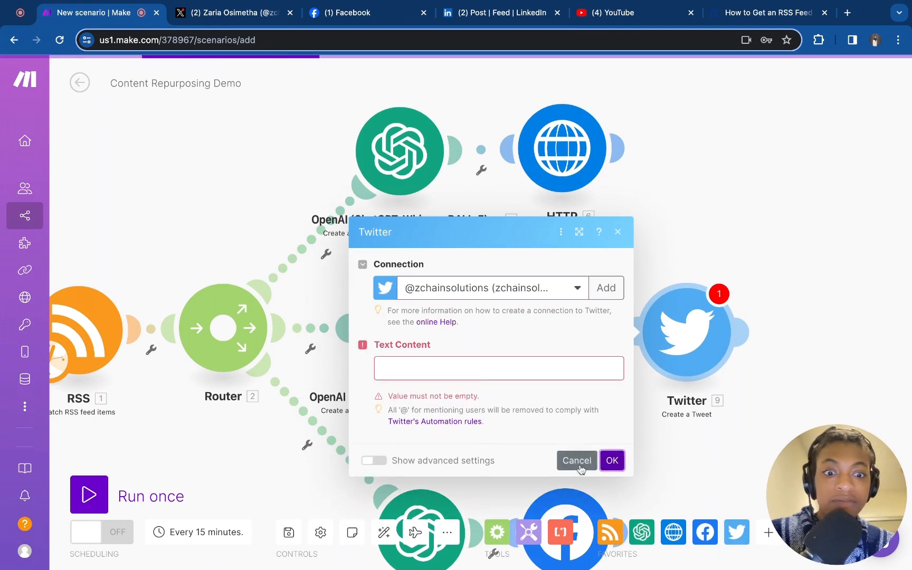
Try to choose a page in the Facebook Pages module, then close it
scroll(673, 491, "down", 5)
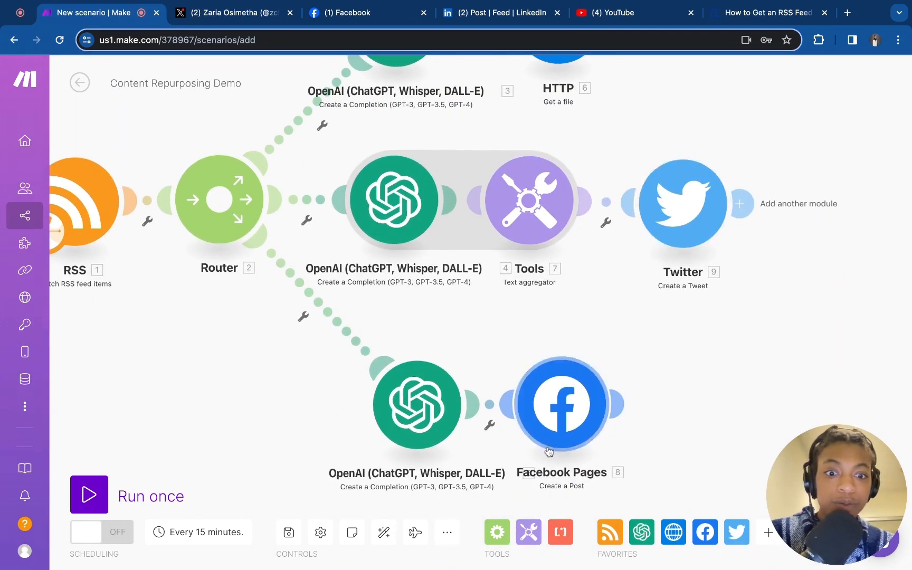
left_click(571, 412)
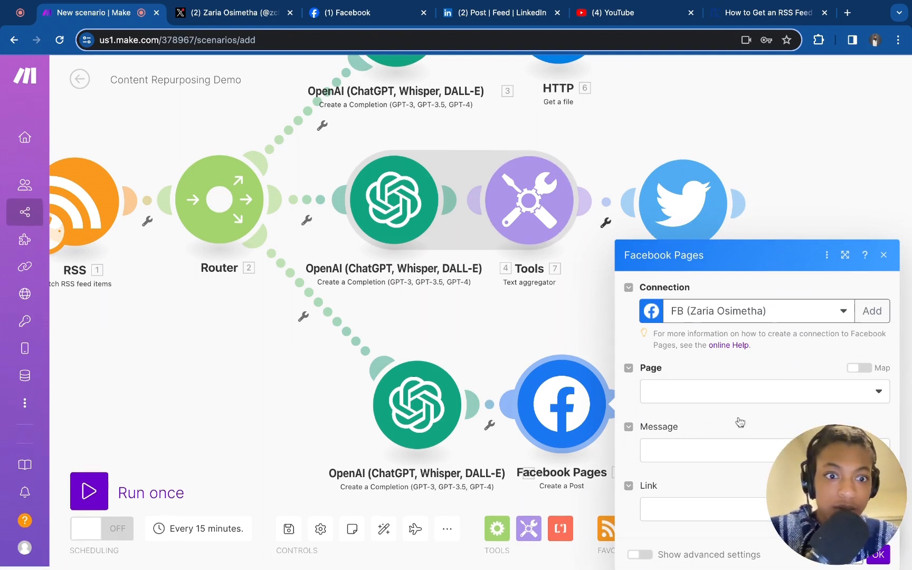
left_click(720, 390)
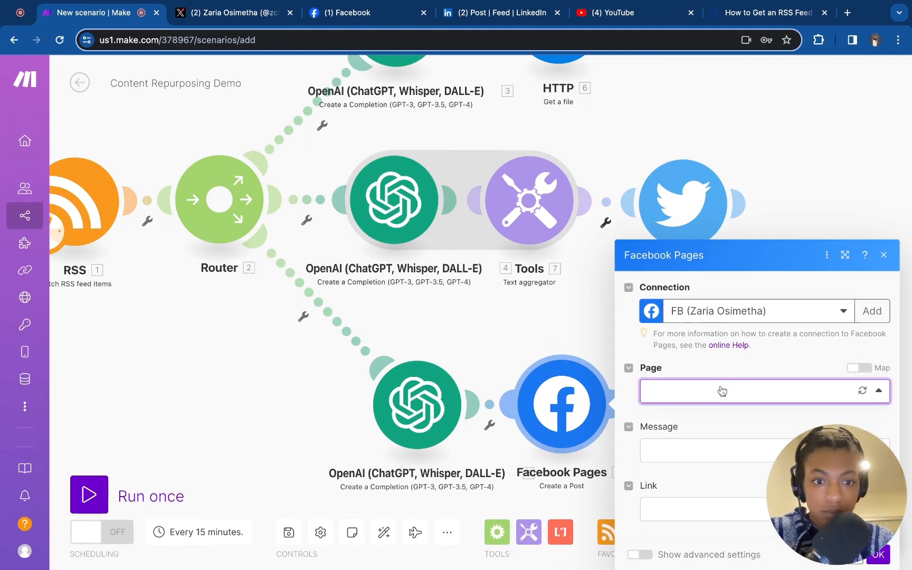
left_click(871, 400)
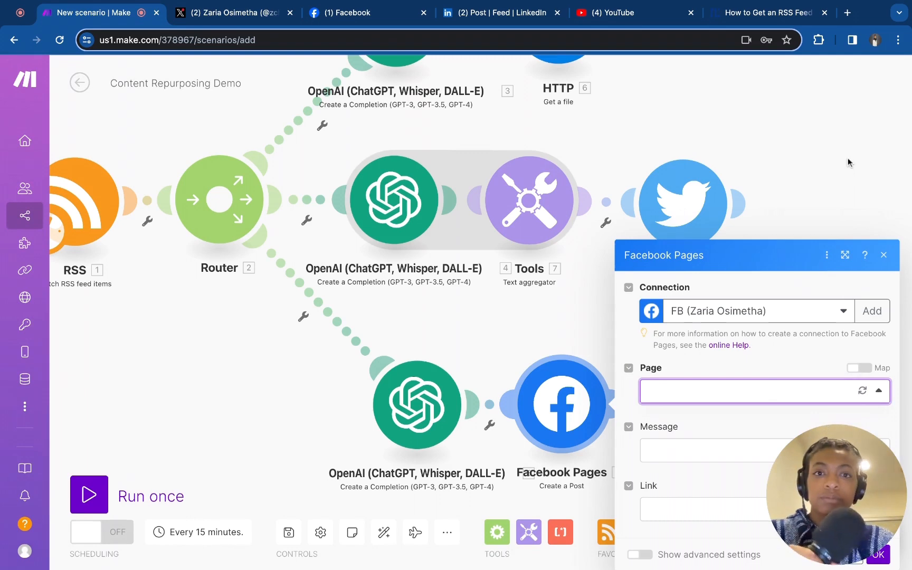
left_click(830, 148)
Review the LinkedIn module's content mapping, Article media type, link URL and title fields, and close it
scroll(830, 149, "up", 5)
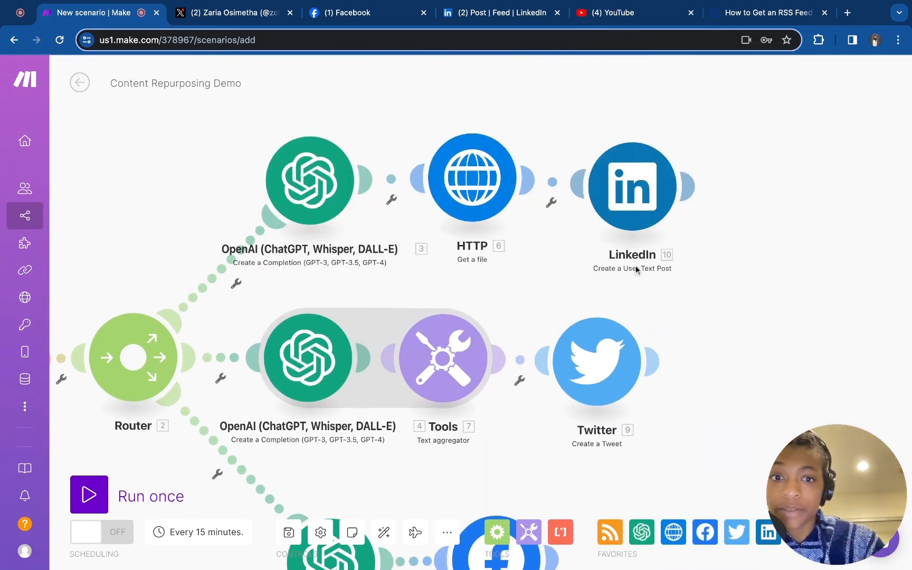
left_click(639, 208)
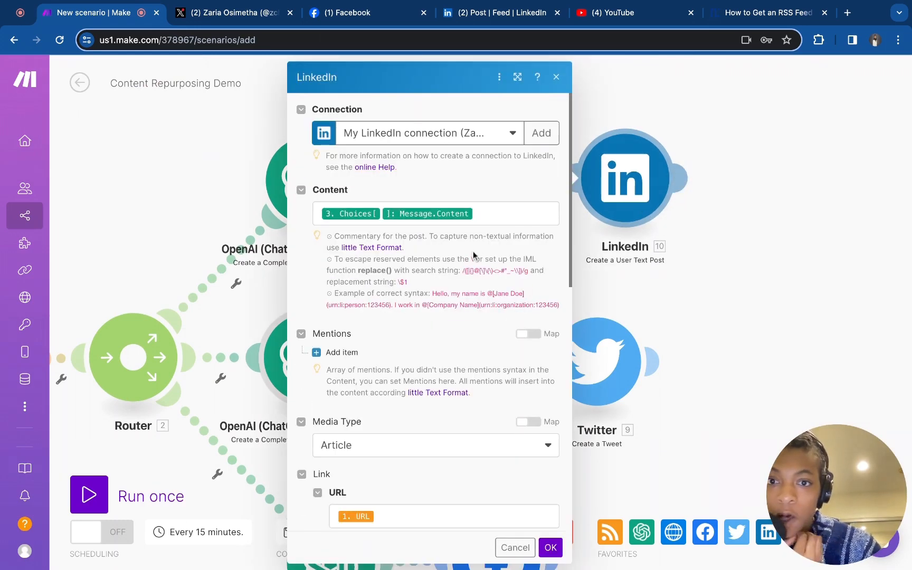
left_click(497, 212)
triple_click(497, 212)
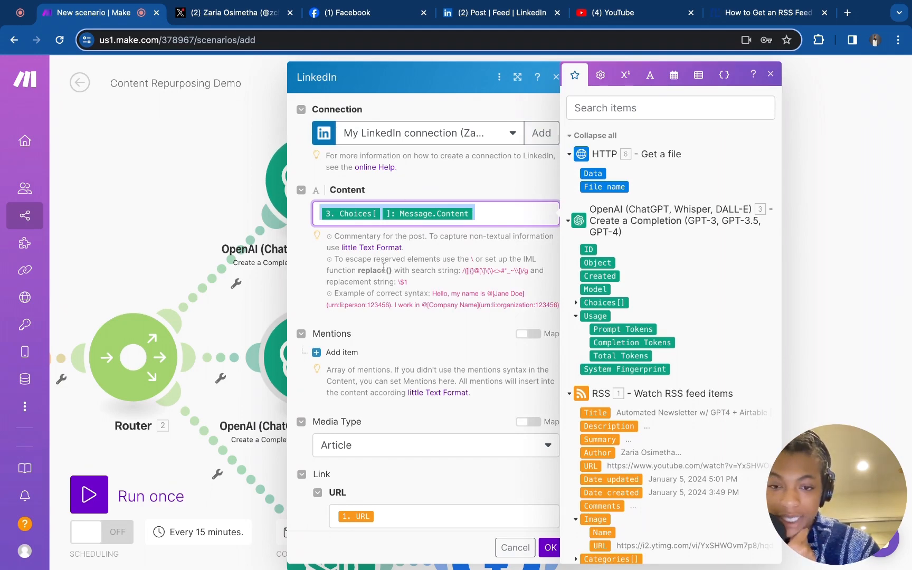
scroll(383, 268, "down", 5)
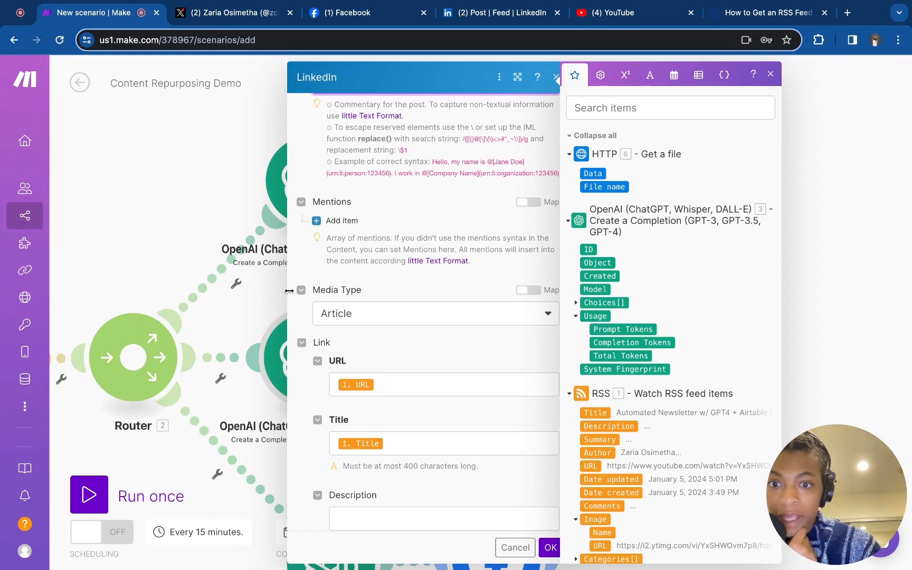
left_click(350, 315)
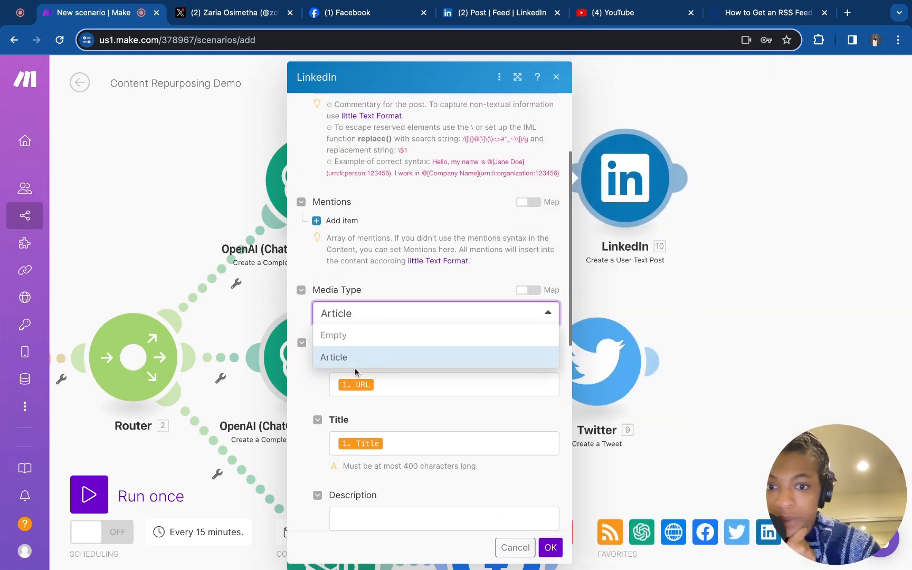
left_click(315, 401)
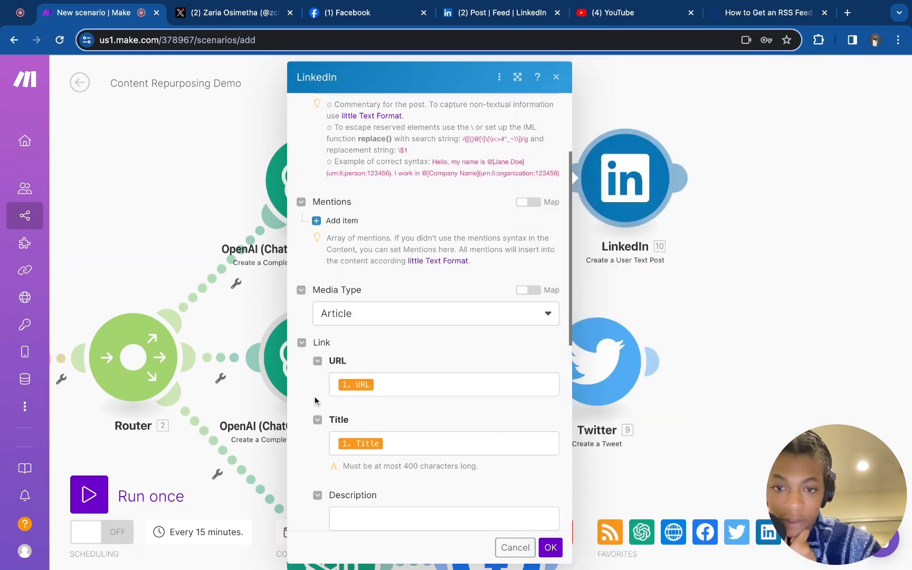
left_click(394, 387)
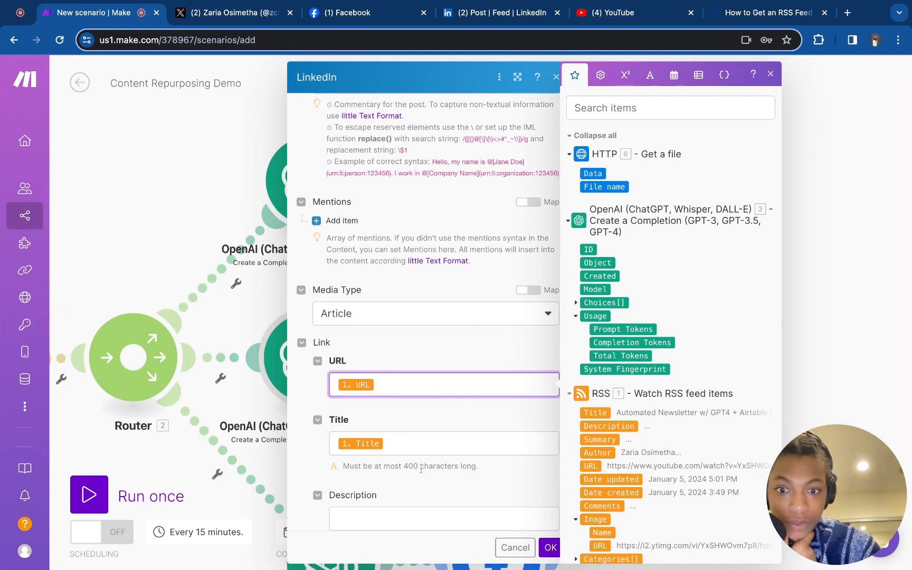
left_click(395, 448)
scroll(394, 443, "down", 5)
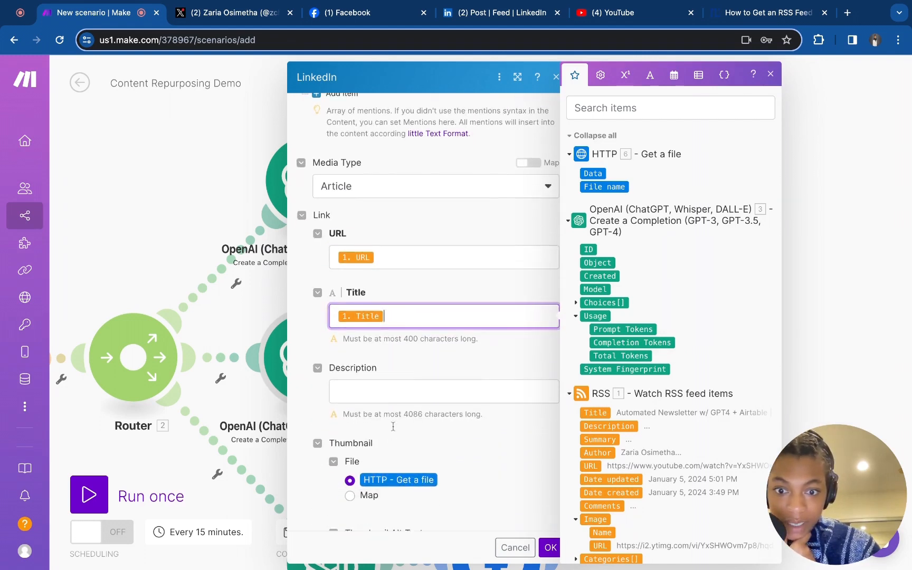
scroll(393, 426, "down", 2)
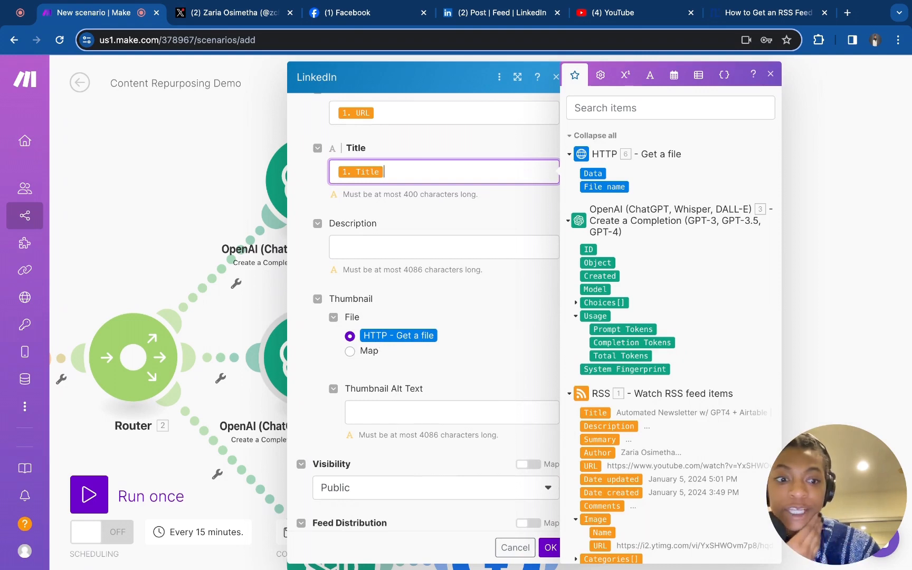
scroll(378, 323, "down", 4)
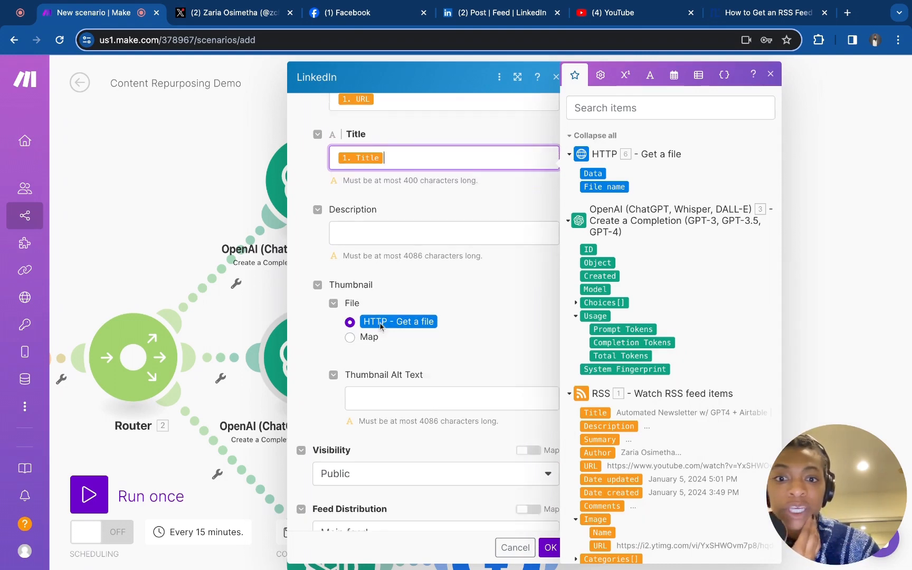
left_click(350, 255)
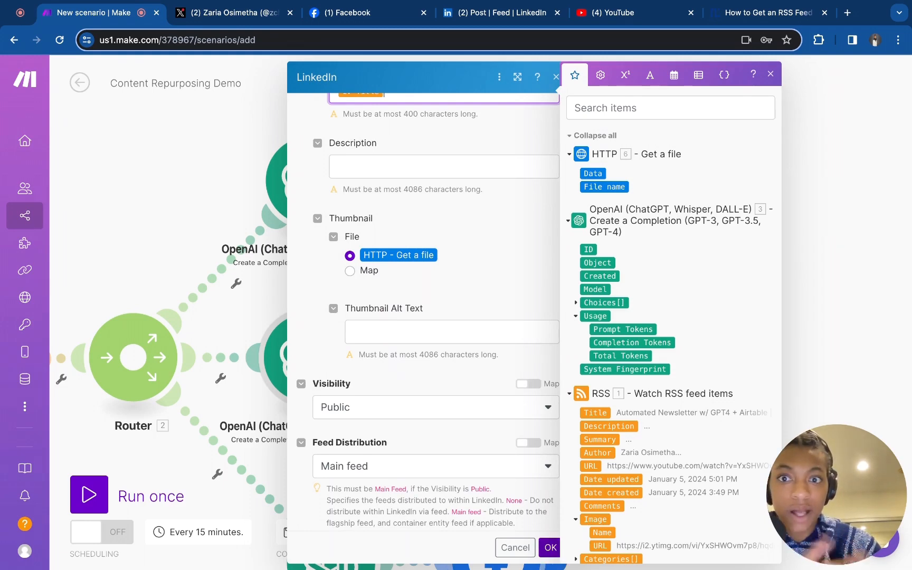
left_click(551, 547)
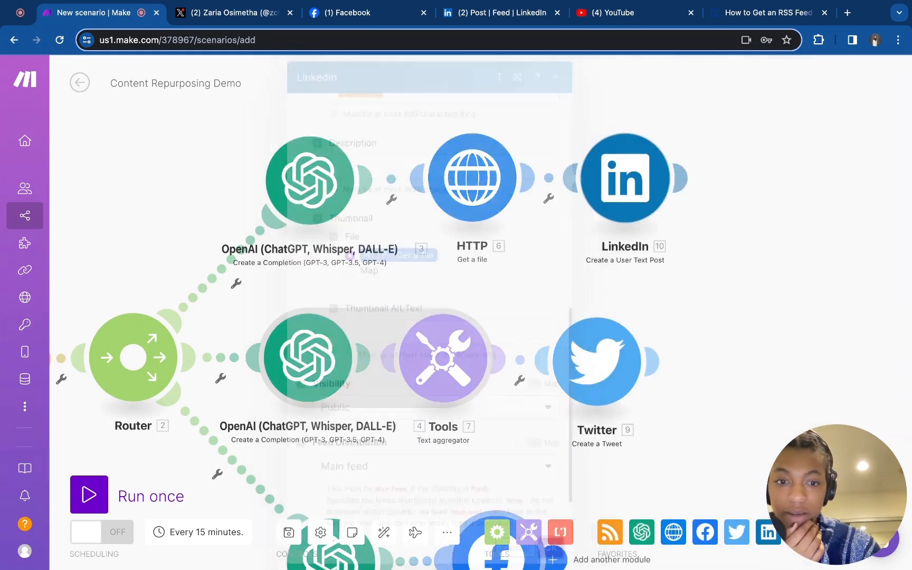
Open the Twitter module to check its text content mapping, then close it
left_click_drag(710, 460, 701, 368)
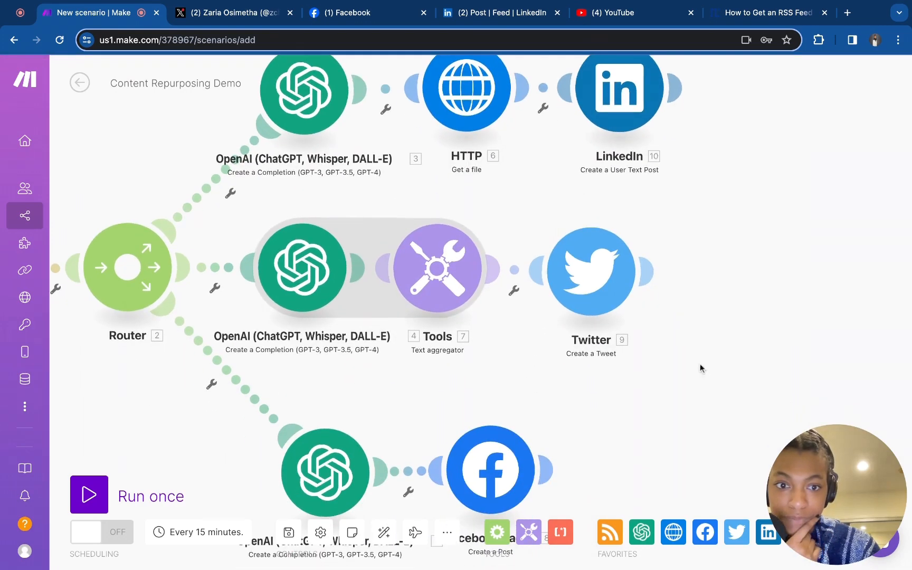
left_click(606, 273)
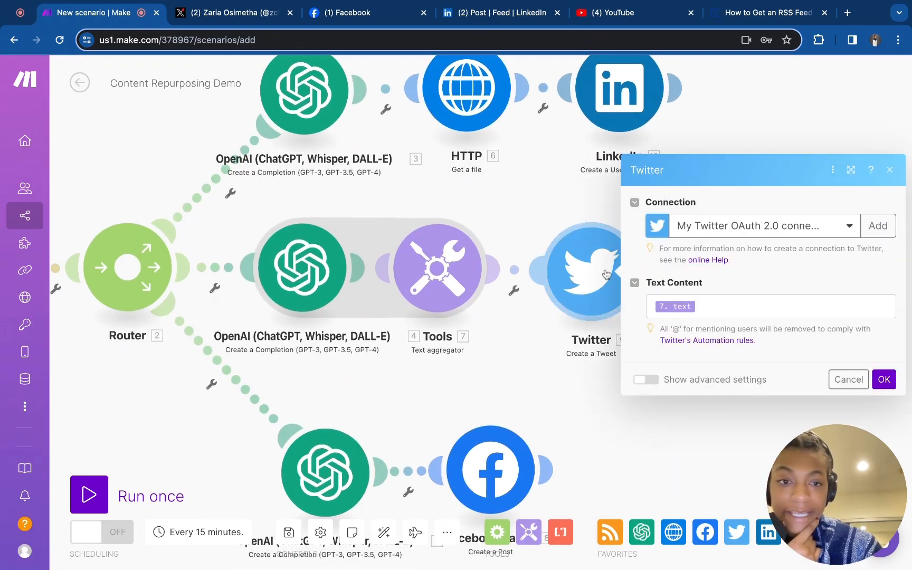
left_click(704, 305)
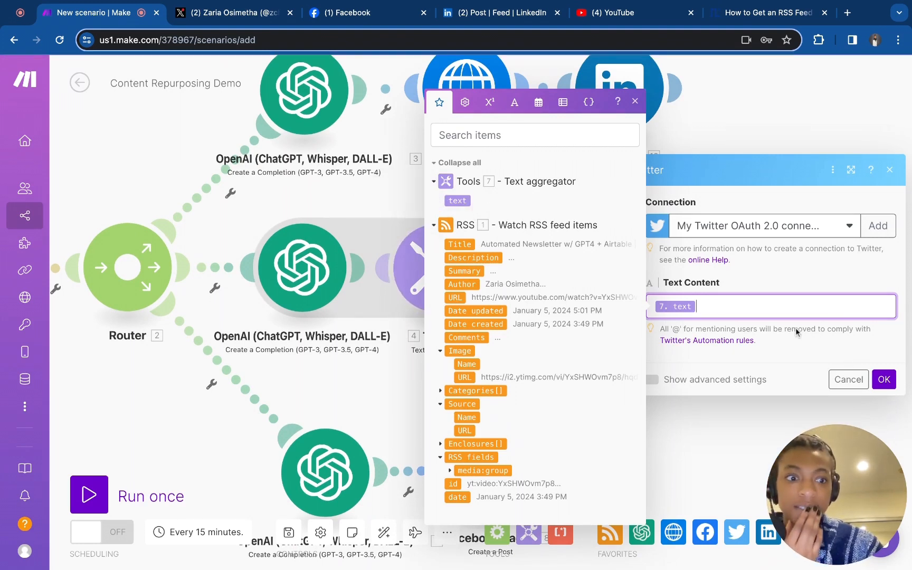
left_click(883, 378)
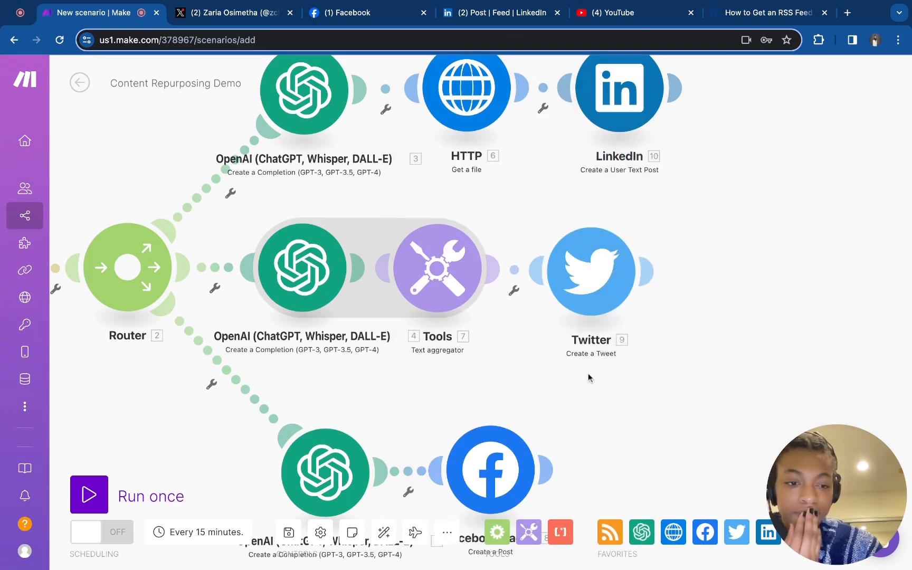
Open the Facebook Pages module to check its page, message and link mappings, then close it
scroll(660, 409, "down", 5)
left_click(525, 343)
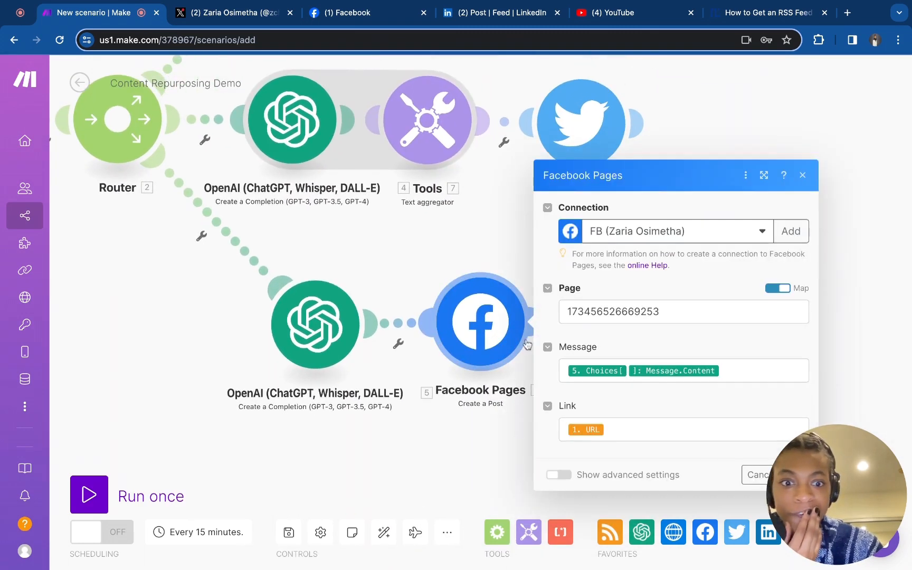
left_click(741, 371)
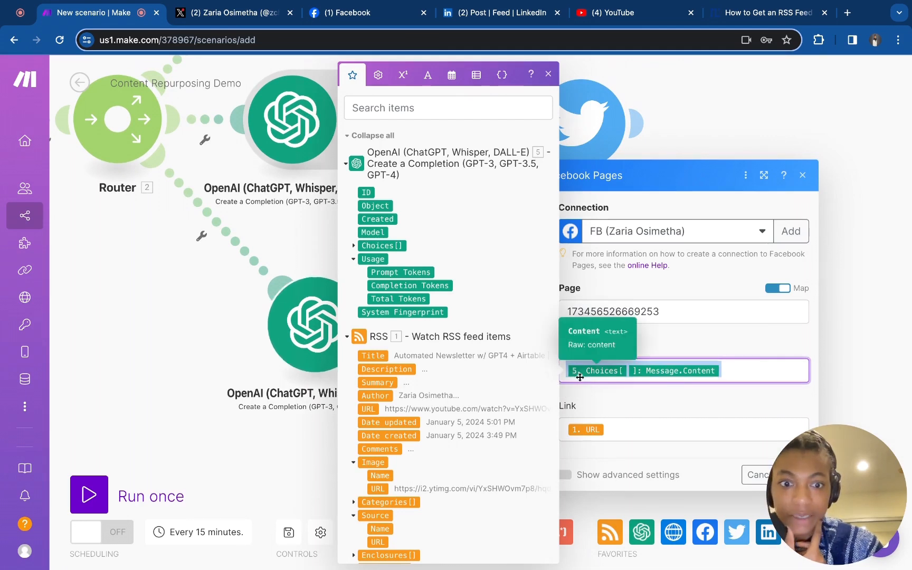
left_click(623, 431)
left_click(793, 451)
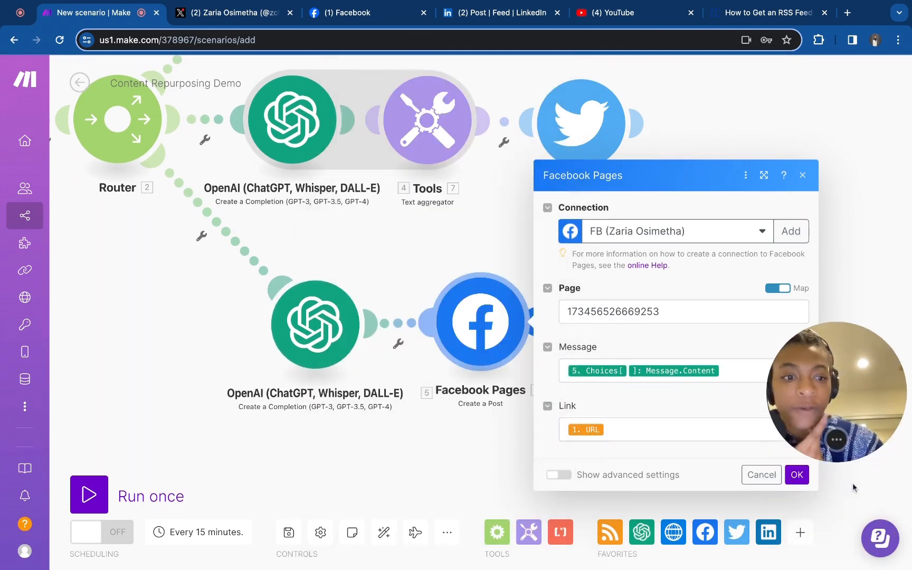
left_click(797, 474)
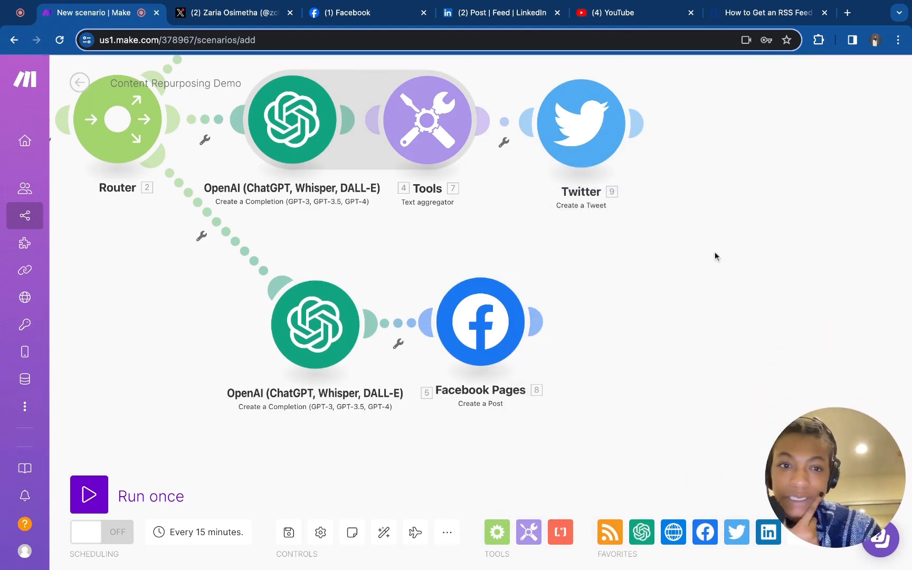
Run the scenario once and inspect each module's execution results on the canvas
scroll(713, 256, "up", 4)
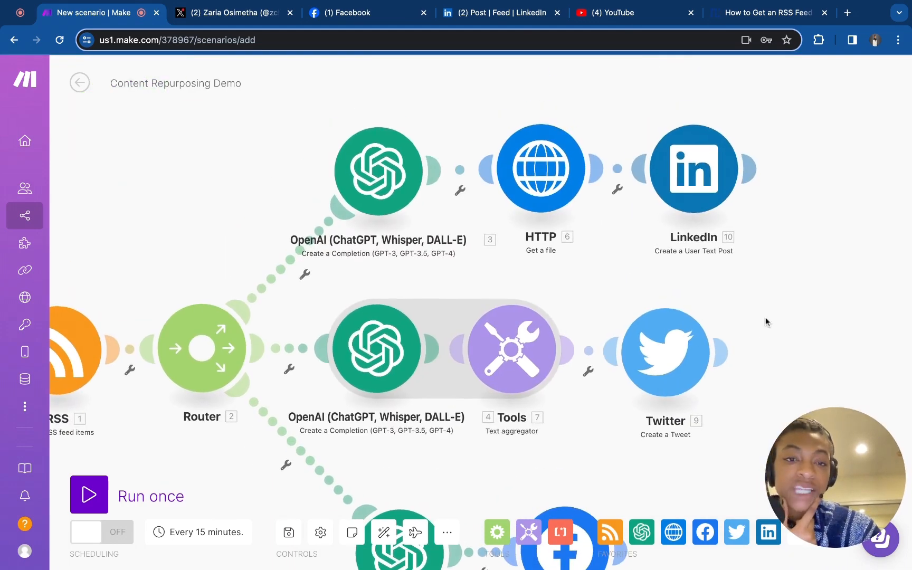
scroll(765, 317, "down", 10)
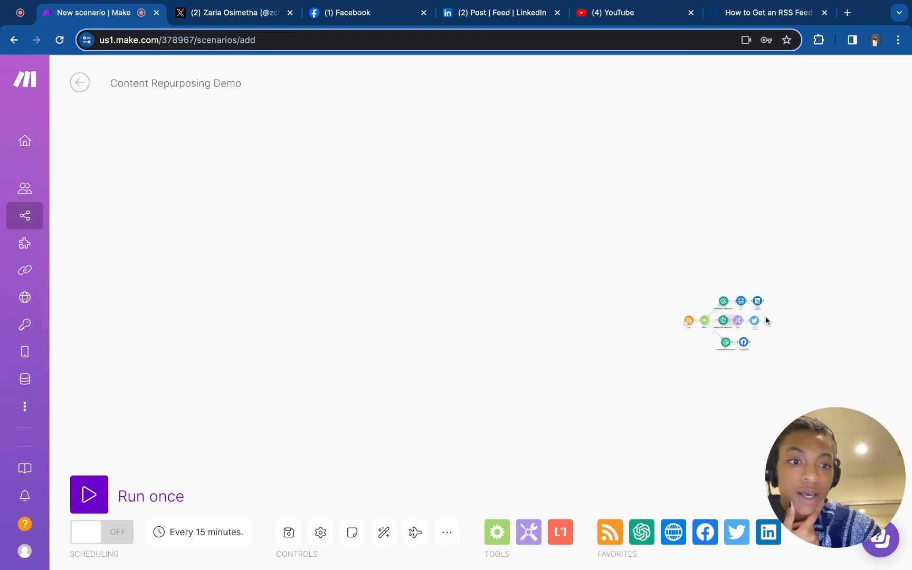
scroll(765, 316, "up", 10)
left_click_drag(765, 316, 832, 240)
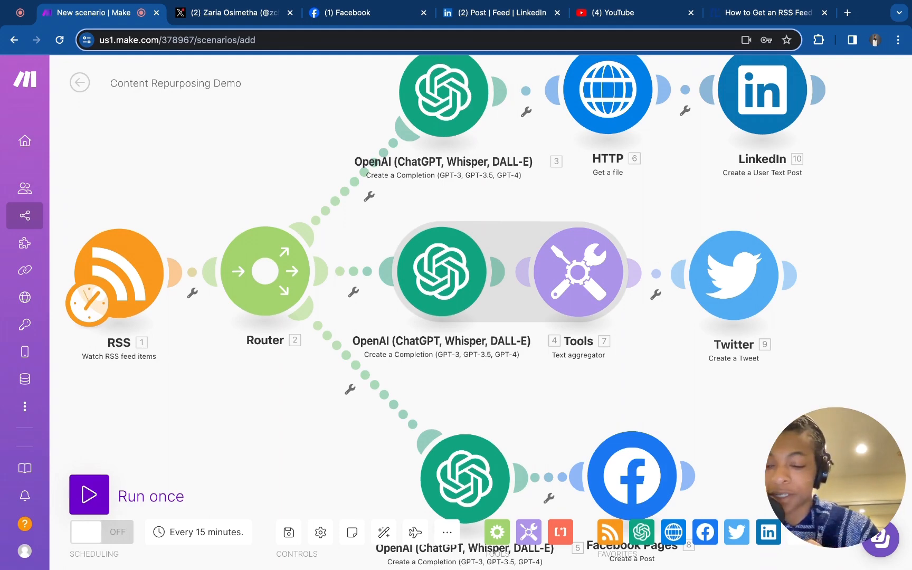
left_click(89, 495)
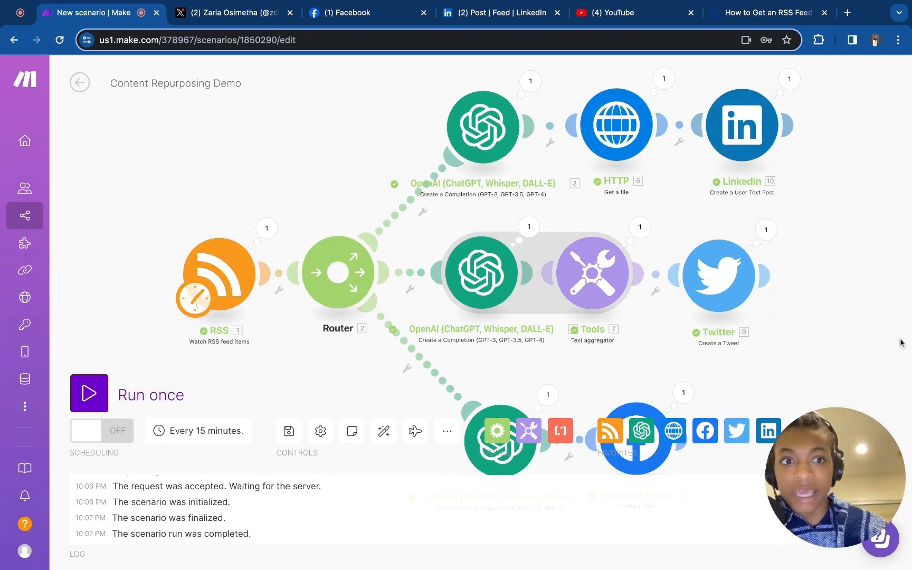
scroll(892, 334, "down", 3)
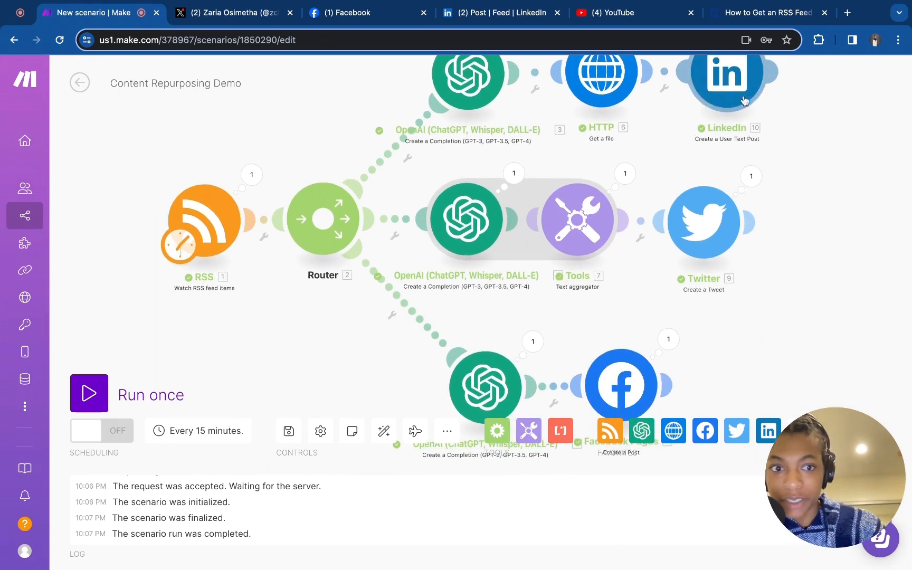
scroll(905, 189, "right", 1)
scroll(844, 237, "up", 5)
scroll(844, 238, "right", 3)
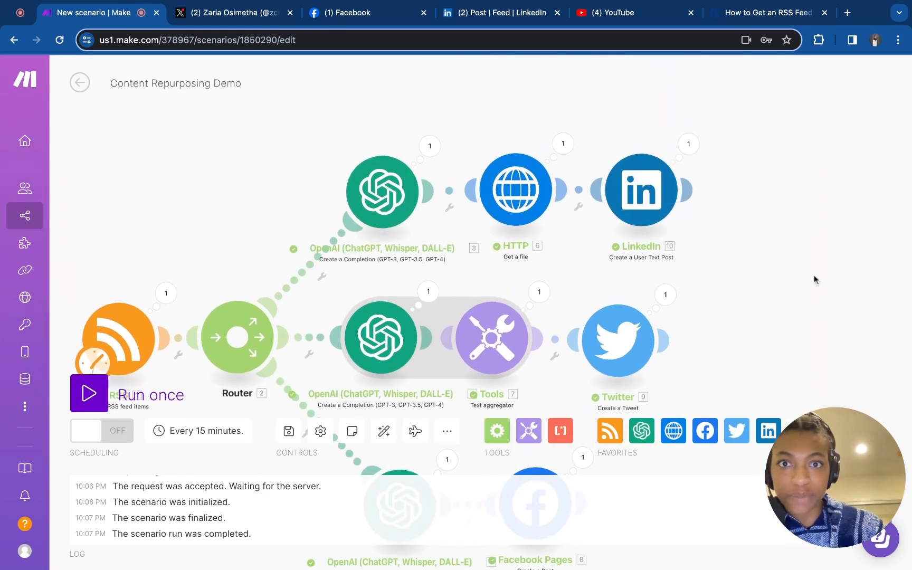
Switch to the Twitter profile tab, reload it and read the newly posted tweet
left_click(224, 17)
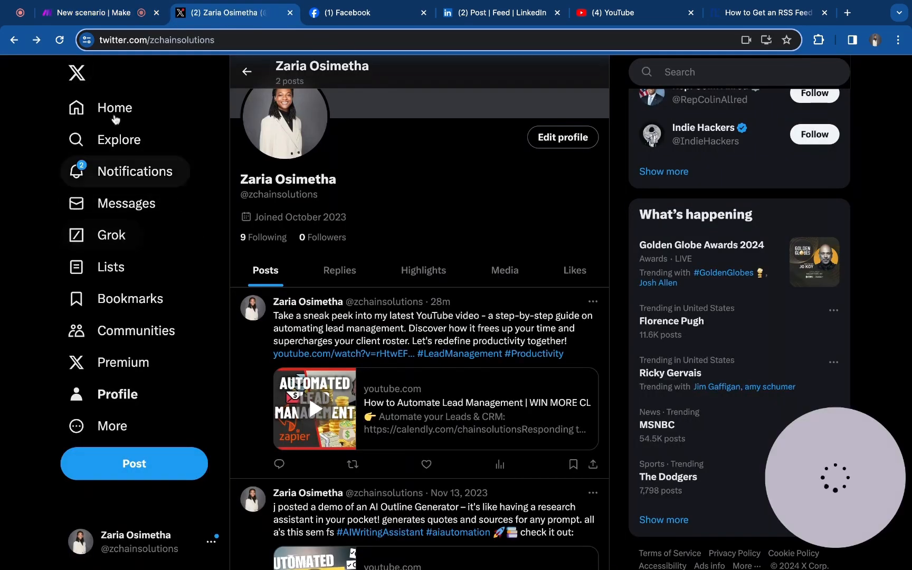
scroll(117, 121, "down", 3)
left_click(59, 40)
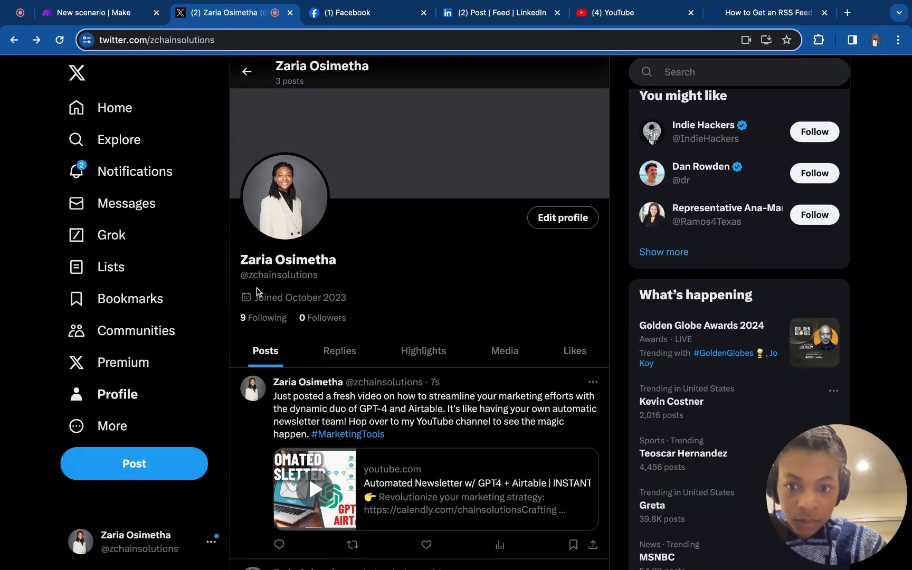
scroll(248, 301, "down", 2)
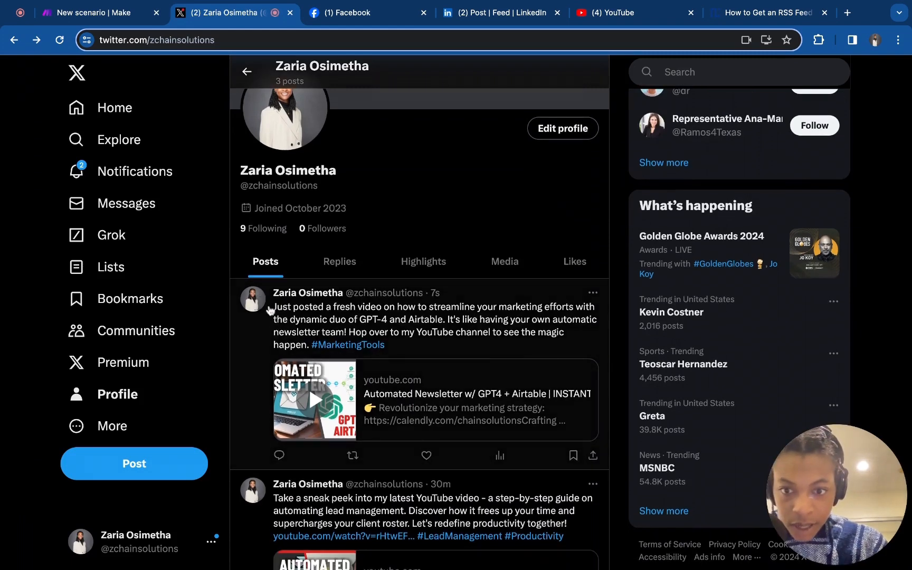
left_click_drag(270, 310, 380, 345)
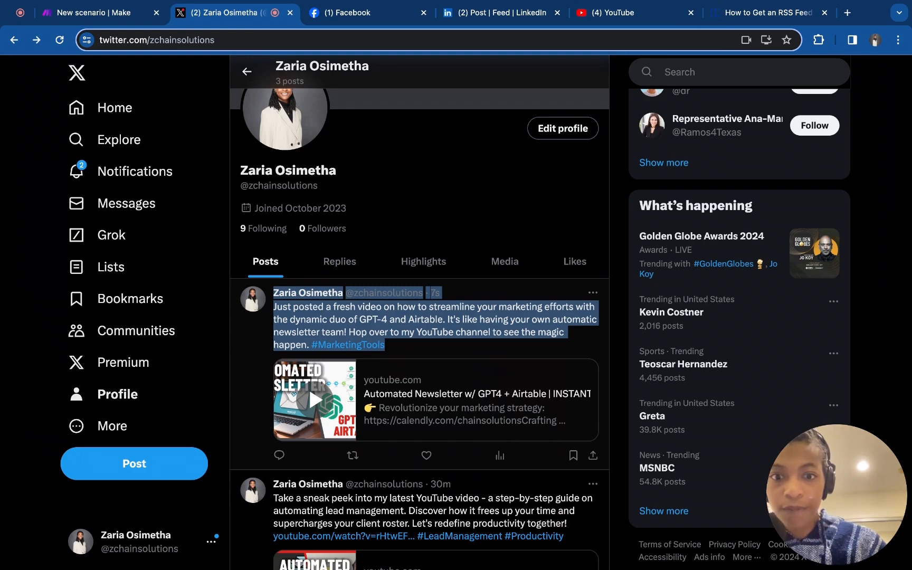
left_click(317, 211)
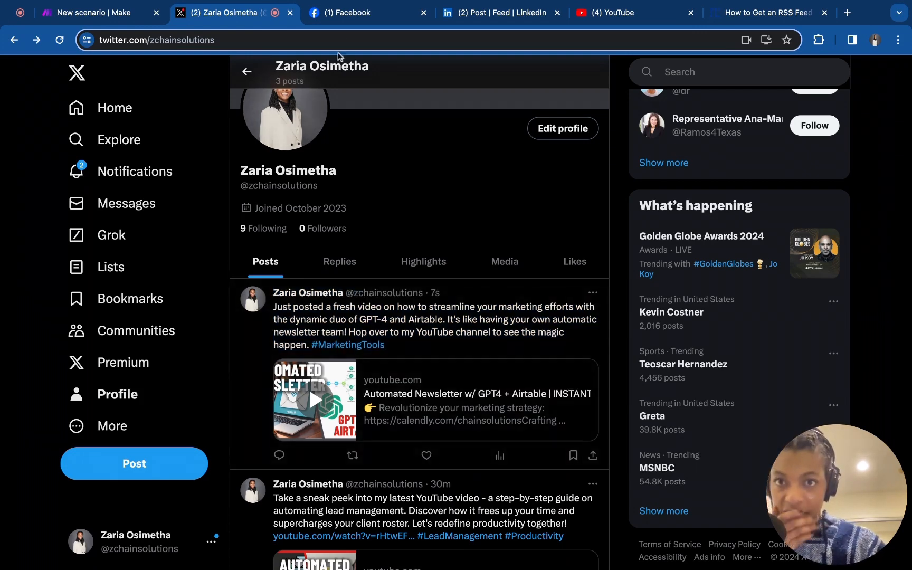
Switch to the Facebook page tab and reload it to check for the new post
left_click(348, 13)
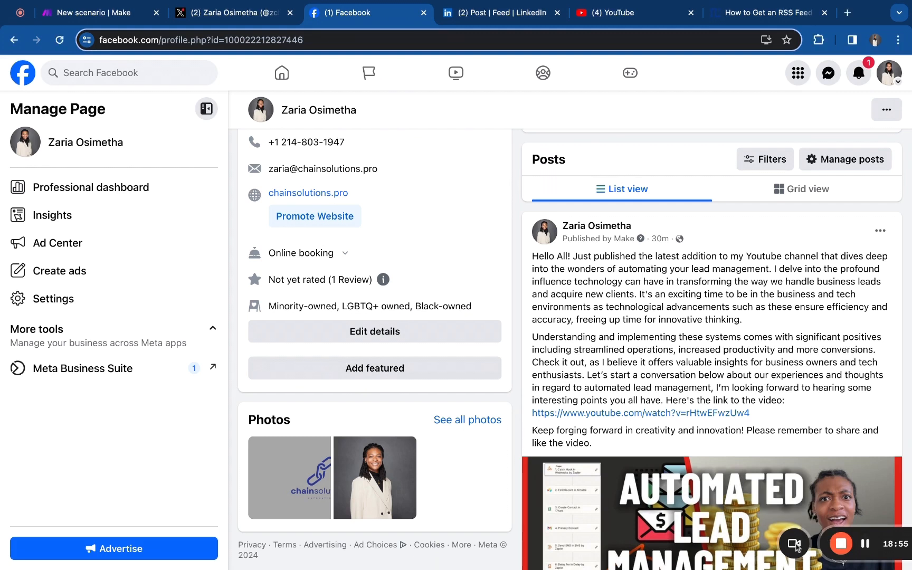
left_click(795, 545)
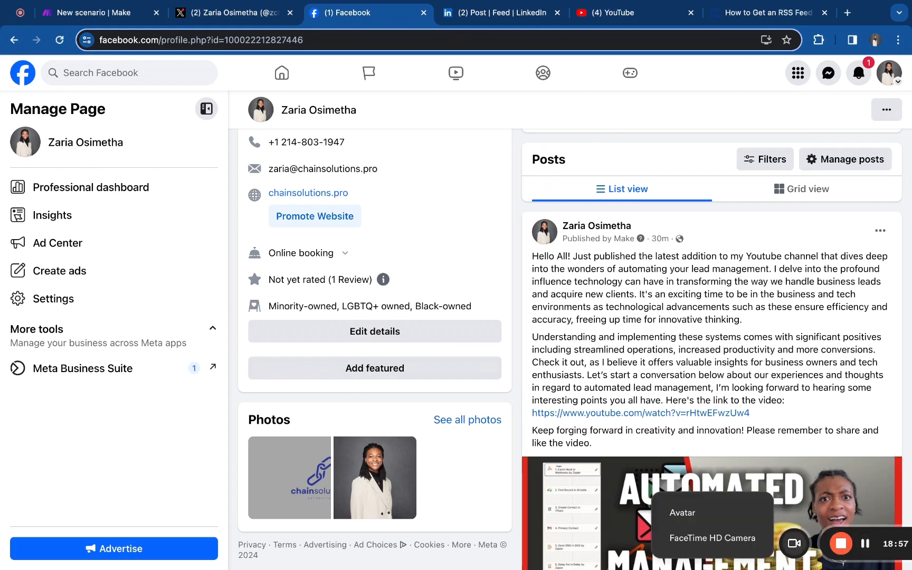
left_click(60, 40)
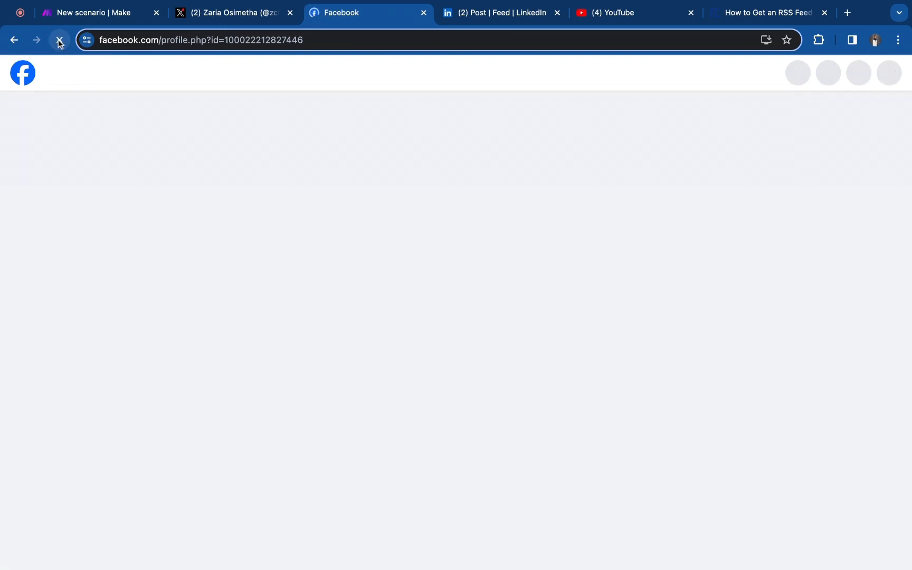
scroll(294, 200, "down", 10)
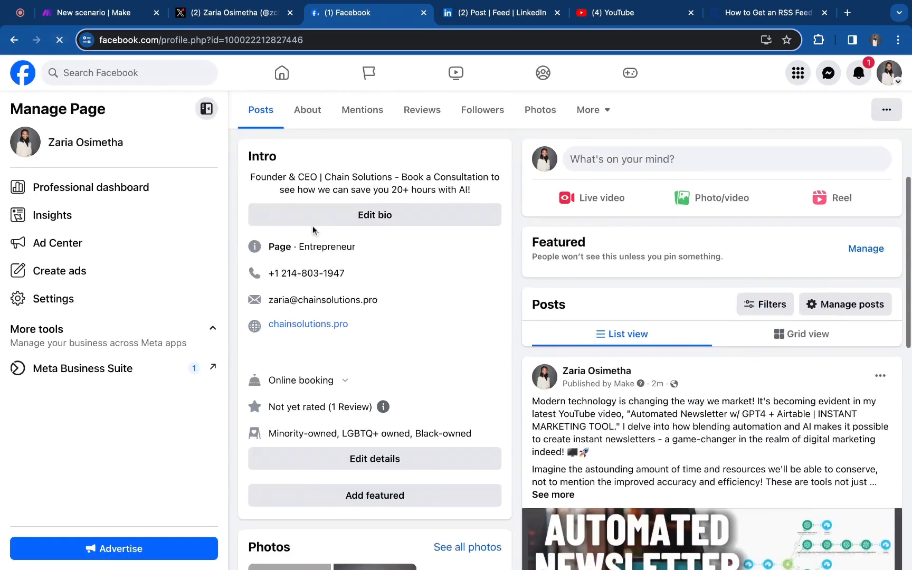
Expand the new Facebook post published by Make and read its full text, YouTube link and hashtags
scroll(313, 231, "down", 2)
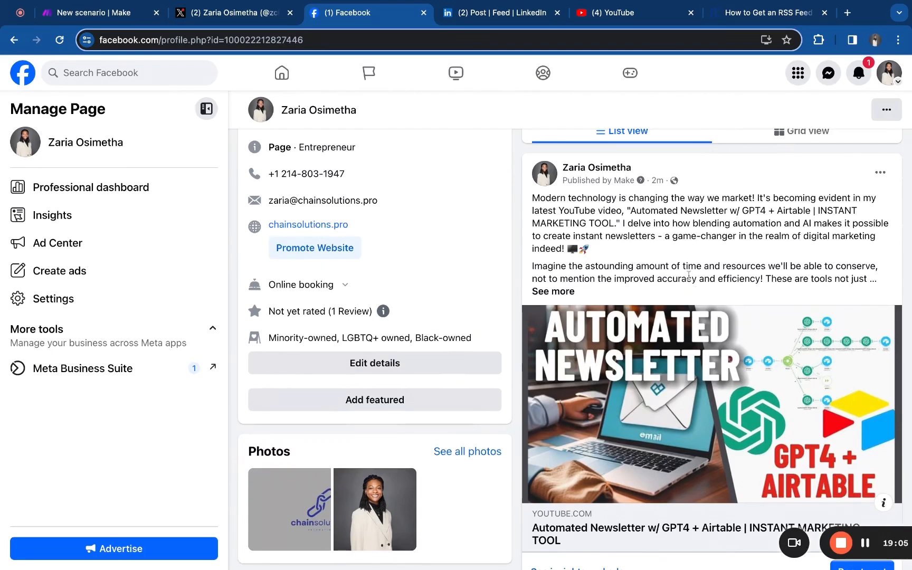
scroll(684, 261, "down", 1)
left_click(559, 268)
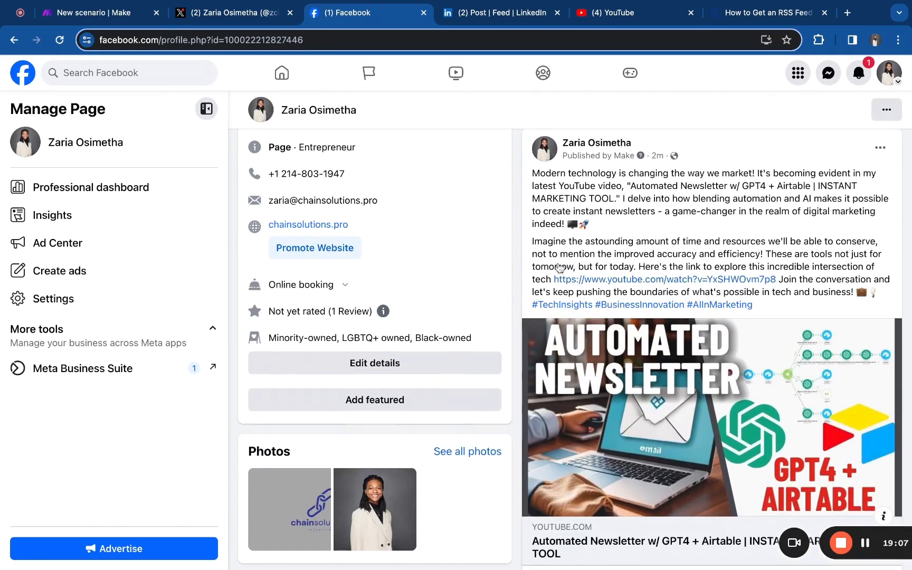
left_click_drag(533, 174, 753, 305)
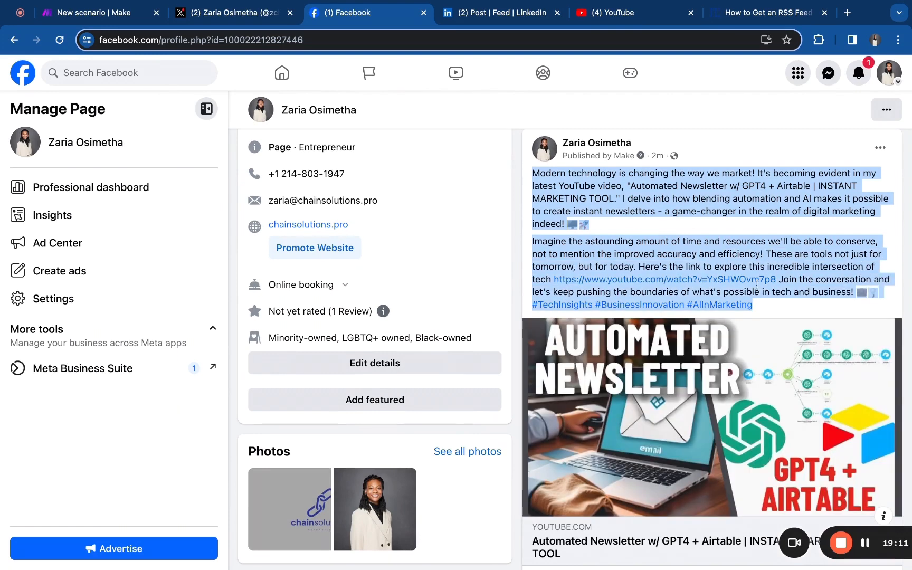
scroll(753, 284, "down", 5)
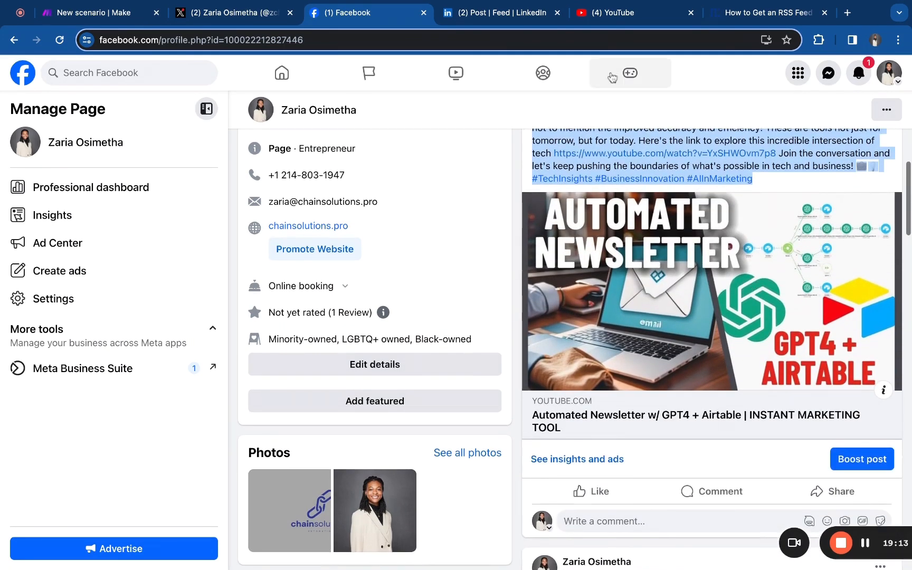
Switch to the LinkedIn tab, reload it, and open the newest post from the profile's Activity section
left_click(487, 12)
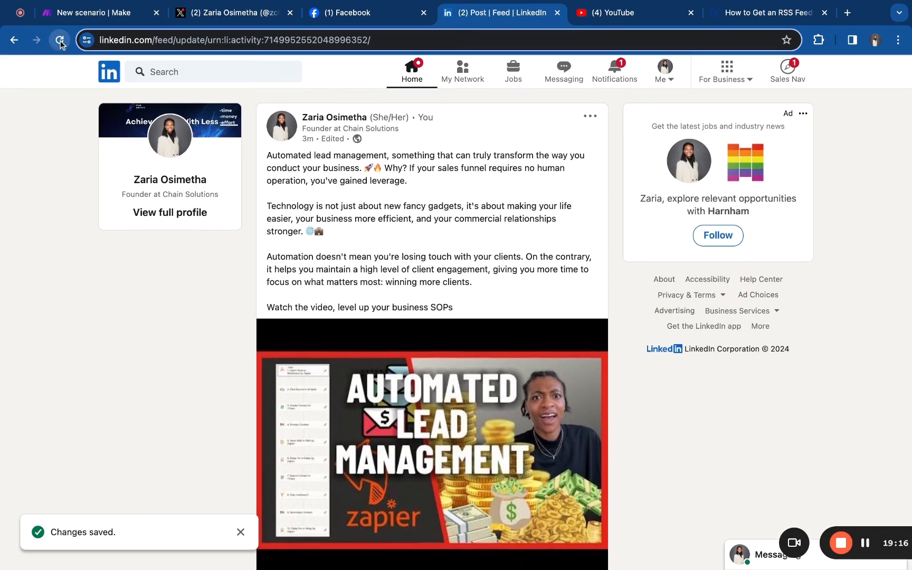
left_click(60, 41)
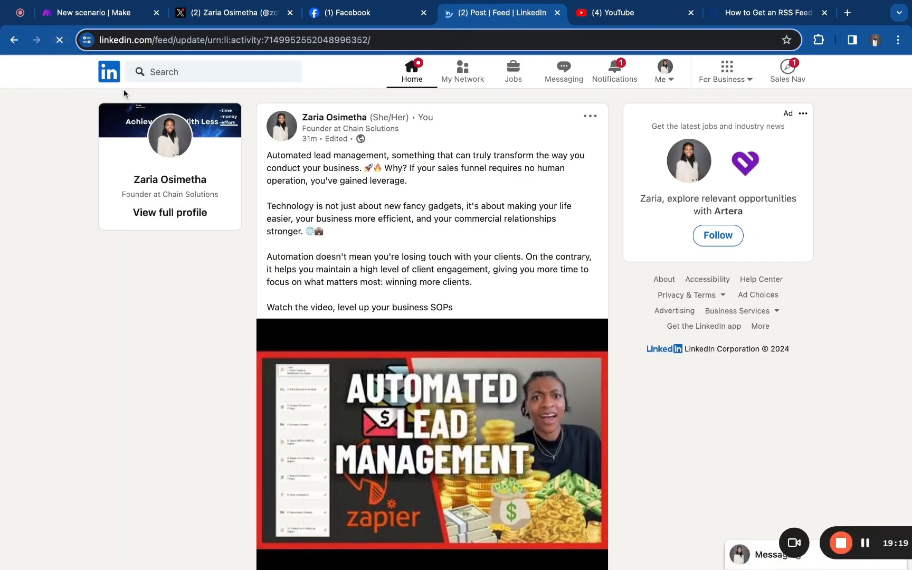
left_click(664, 71)
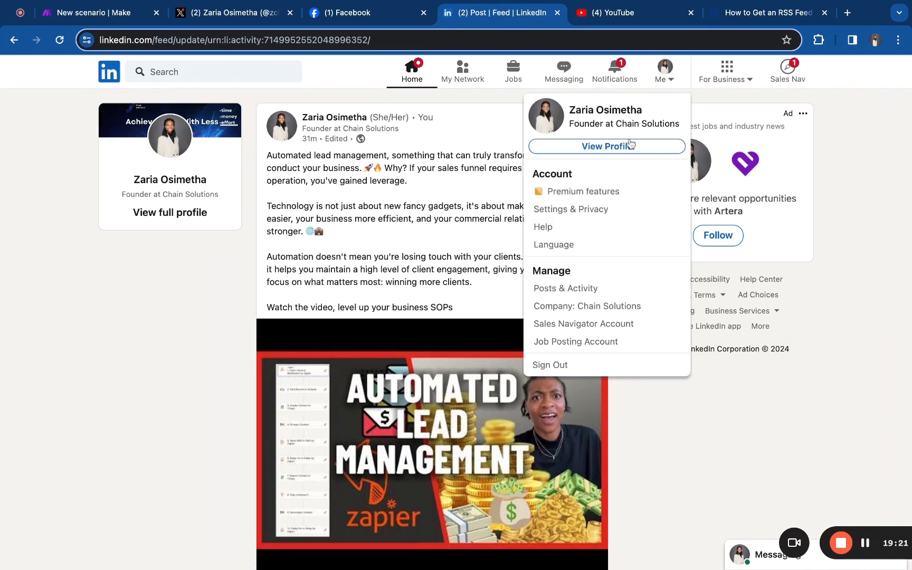
left_click(627, 150)
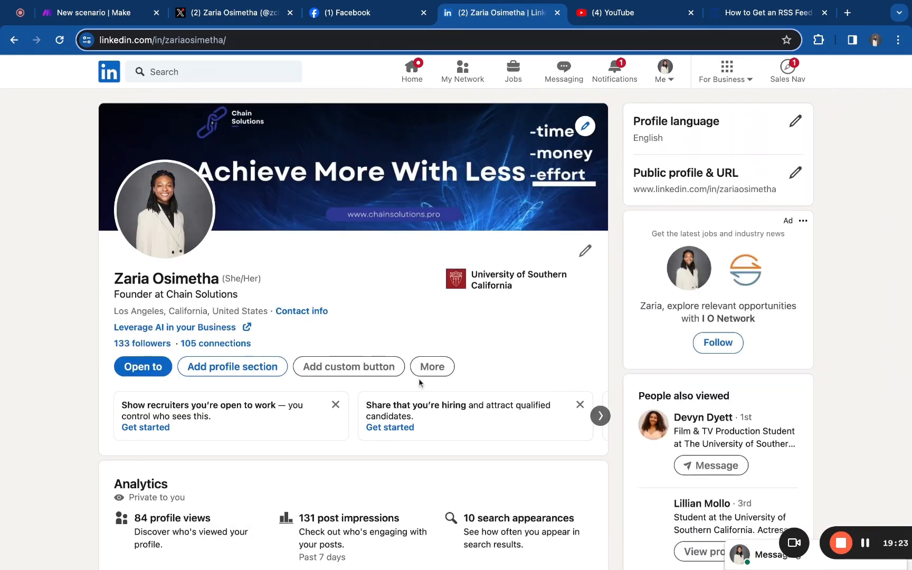
scroll(419, 381, "down", 10)
scroll(419, 381, "down", 6)
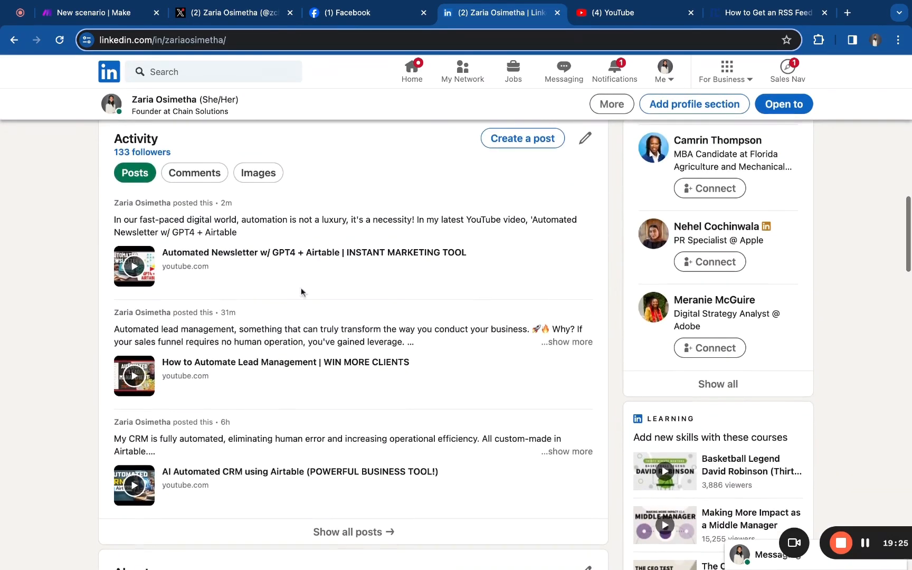
left_click(197, 216)
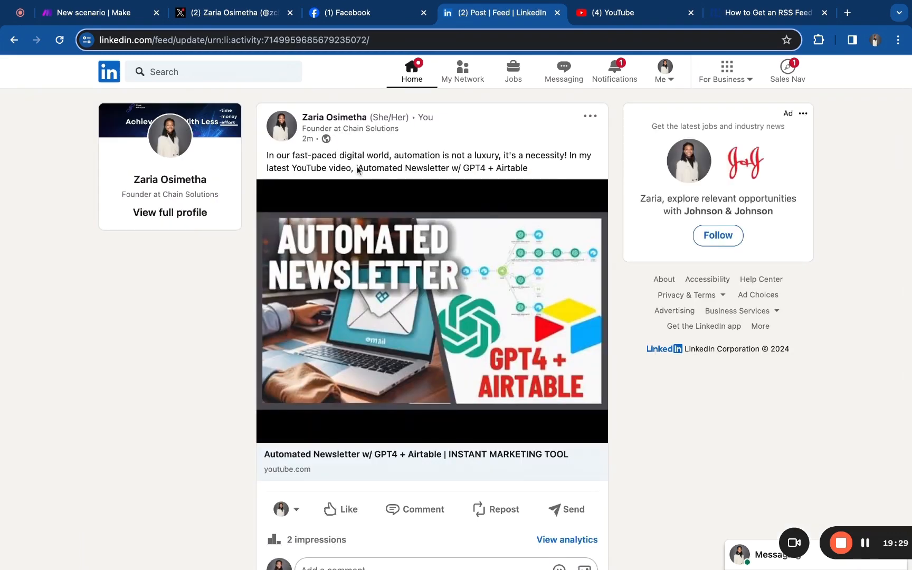
Read the new LinkedIn post, open its linked YouTube video, and close that video tab
left_click_drag(318, 155, 301, 155)
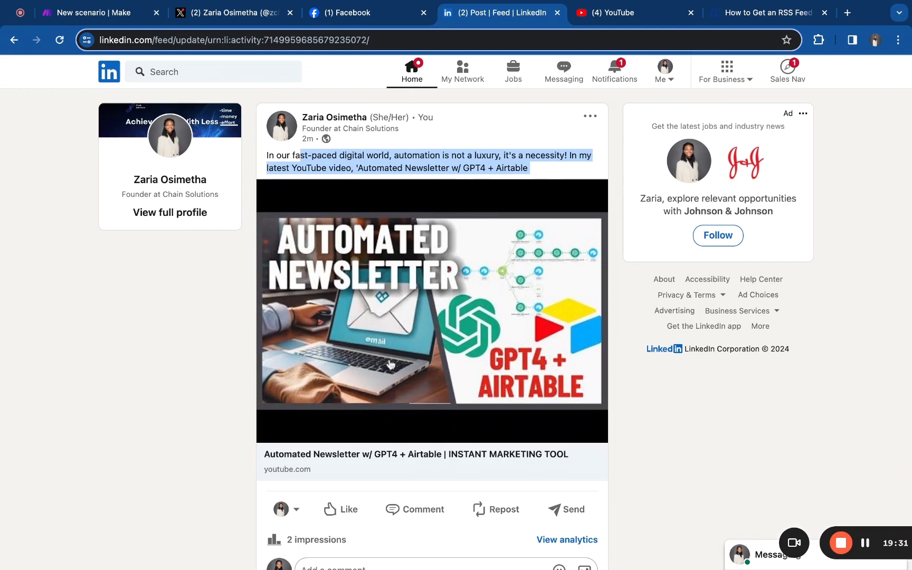
left_click(160, 436)
scroll(163, 435, "down", 2)
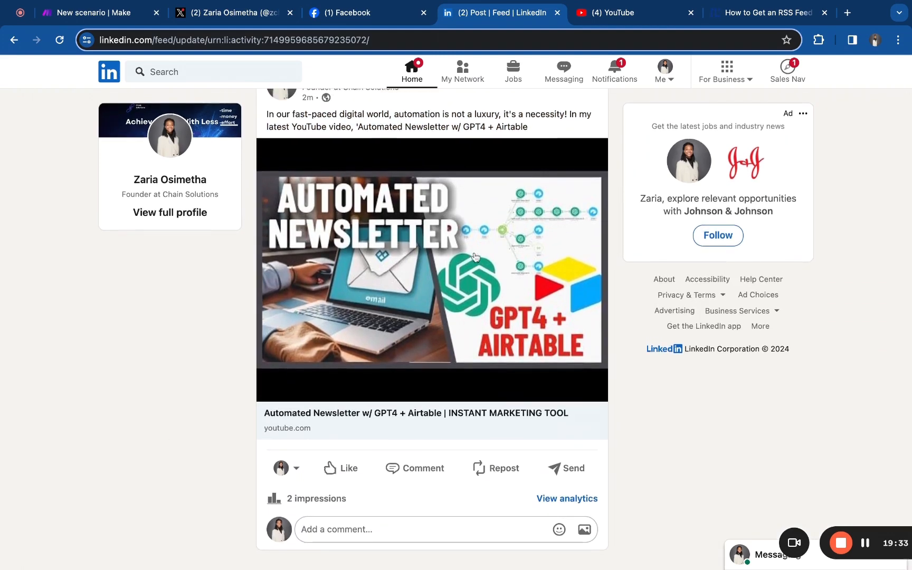
left_click(472, 259)
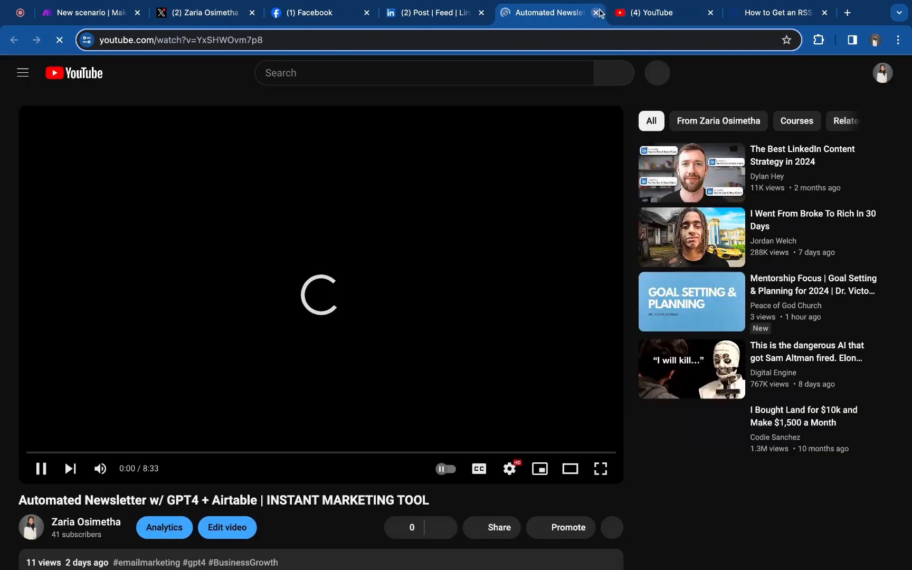
left_click(598, 13)
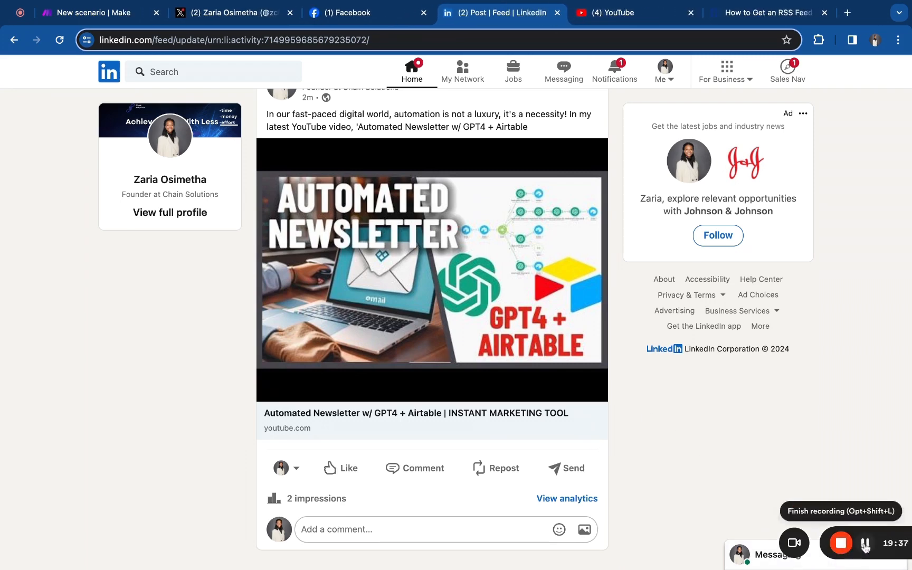